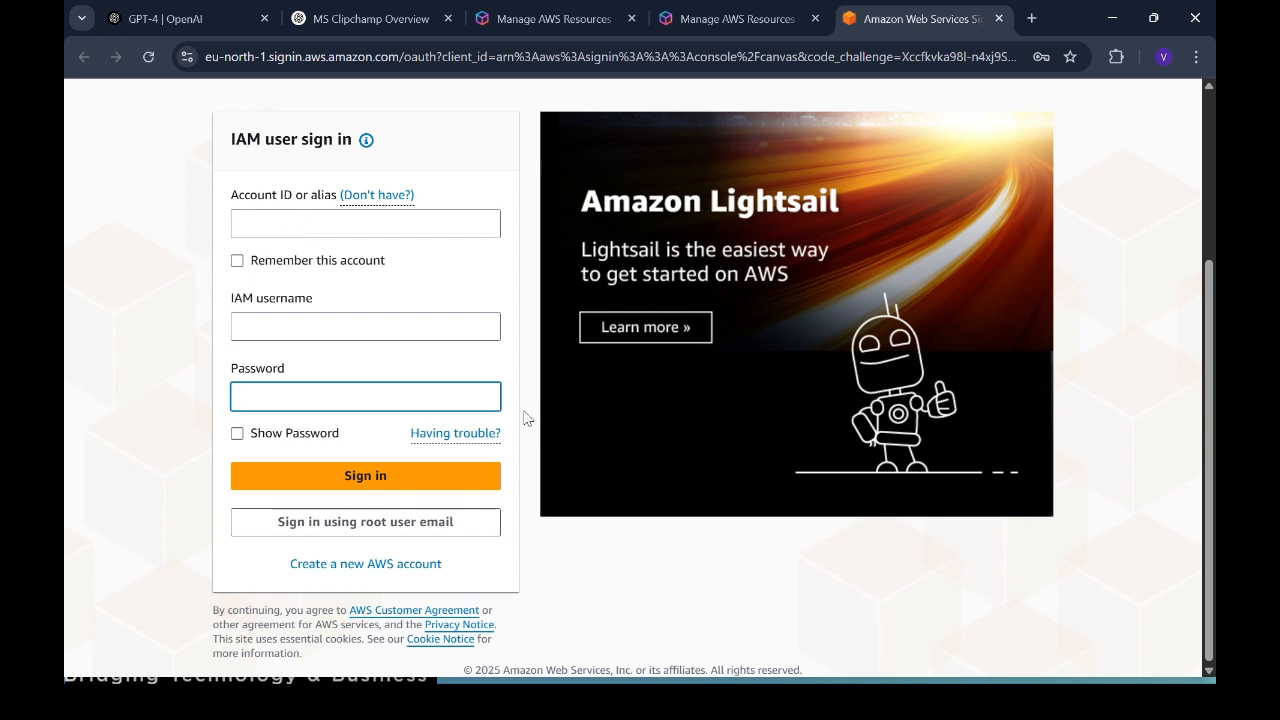
Step: Sign in to AWS as the root user with the saved email and password
{"action": "left_click", "coordinate": [391, 527]}
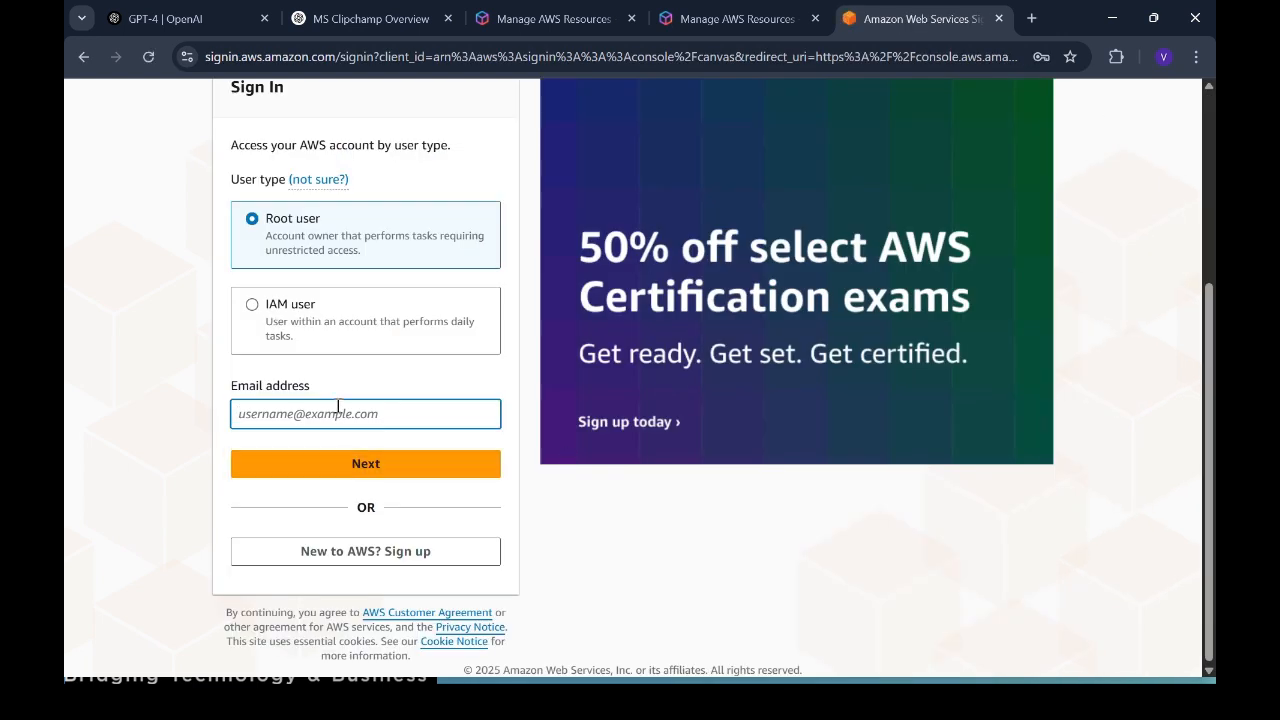
{"action": "left_click", "coordinate": [338, 410]}
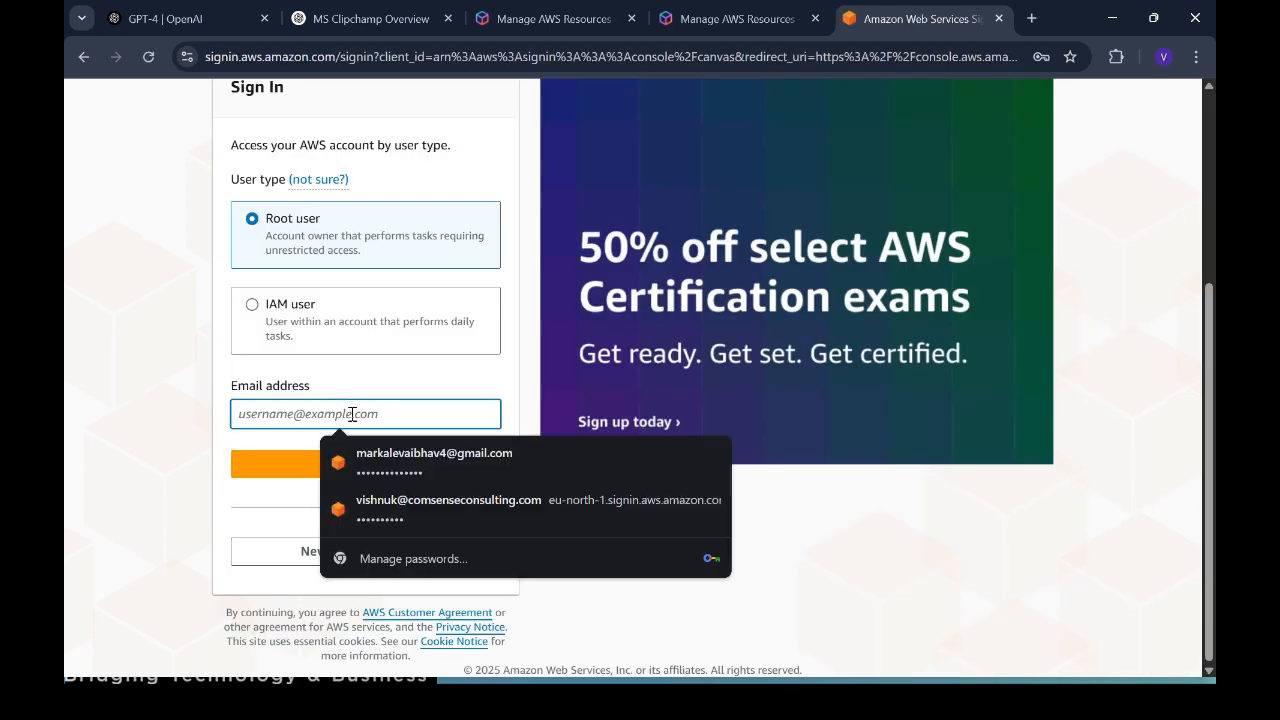
{"action": "left_click", "coordinate": [375, 462]}
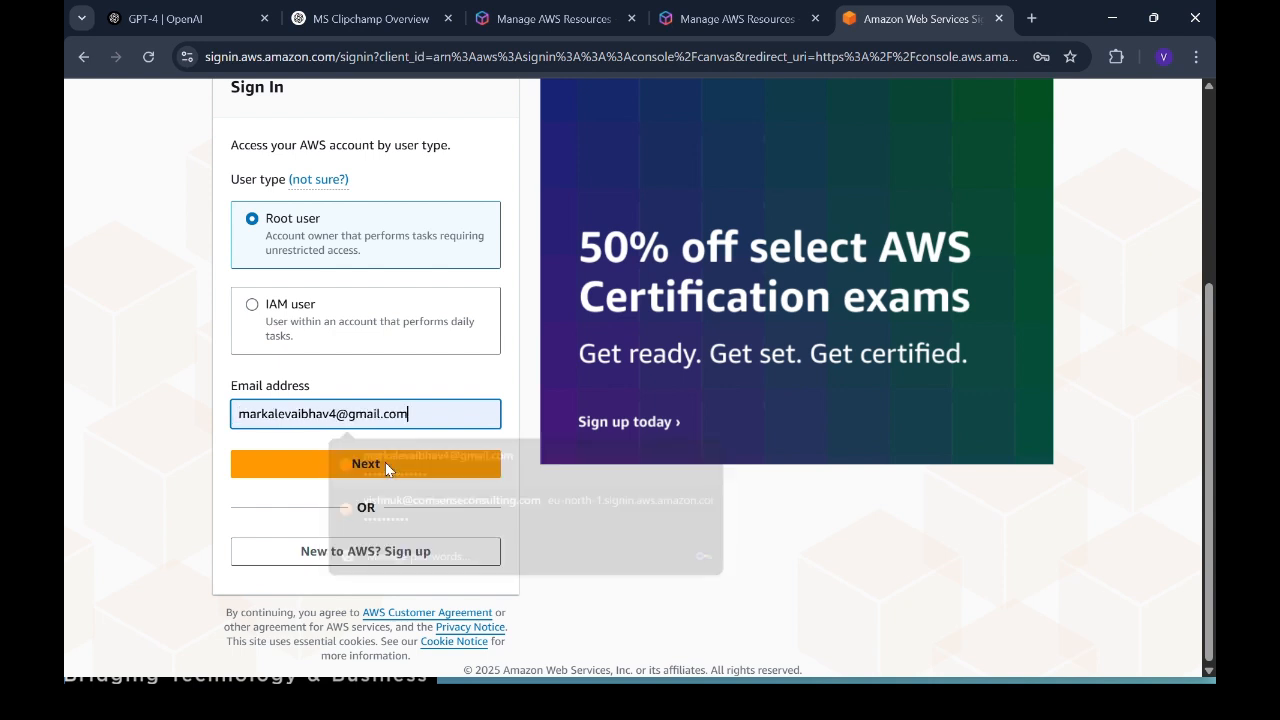
{"action": "left_click", "coordinate": [322, 471]}
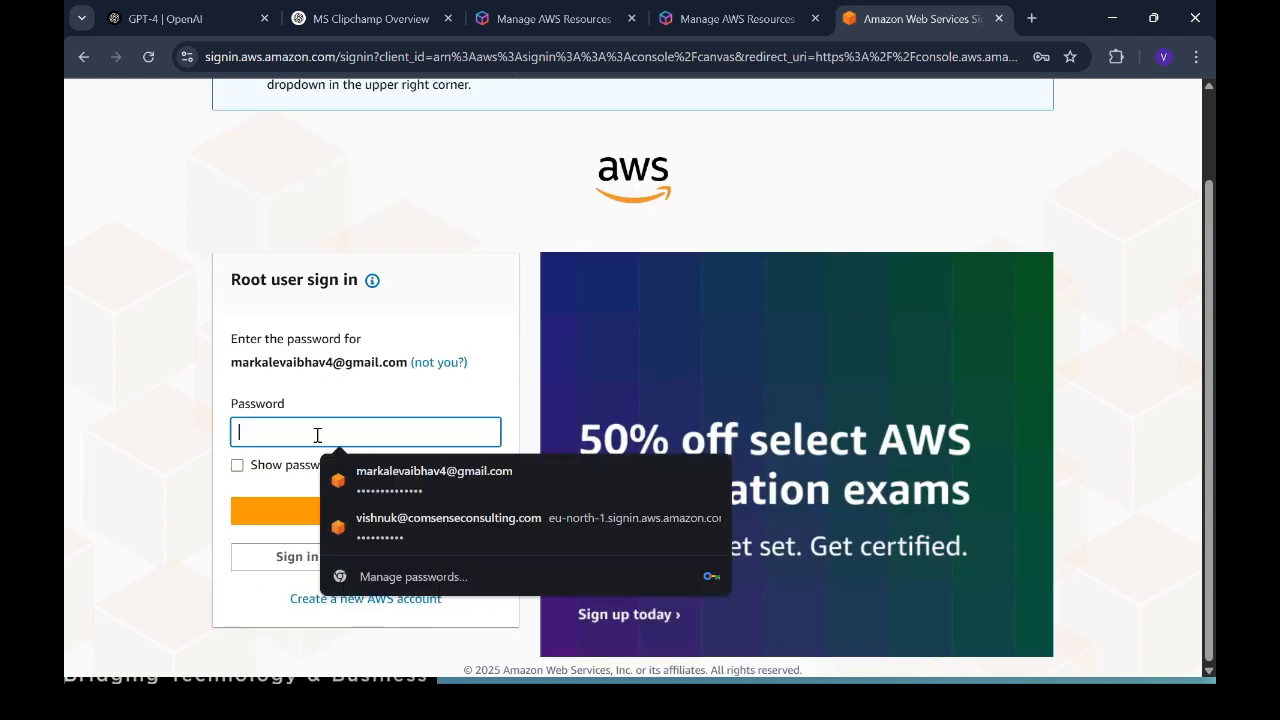
{"action": "left_click", "coordinate": [317, 435]}
{"action": "left_click", "coordinate": [425, 470]}
{"action": "left_click", "coordinate": [347, 512]}
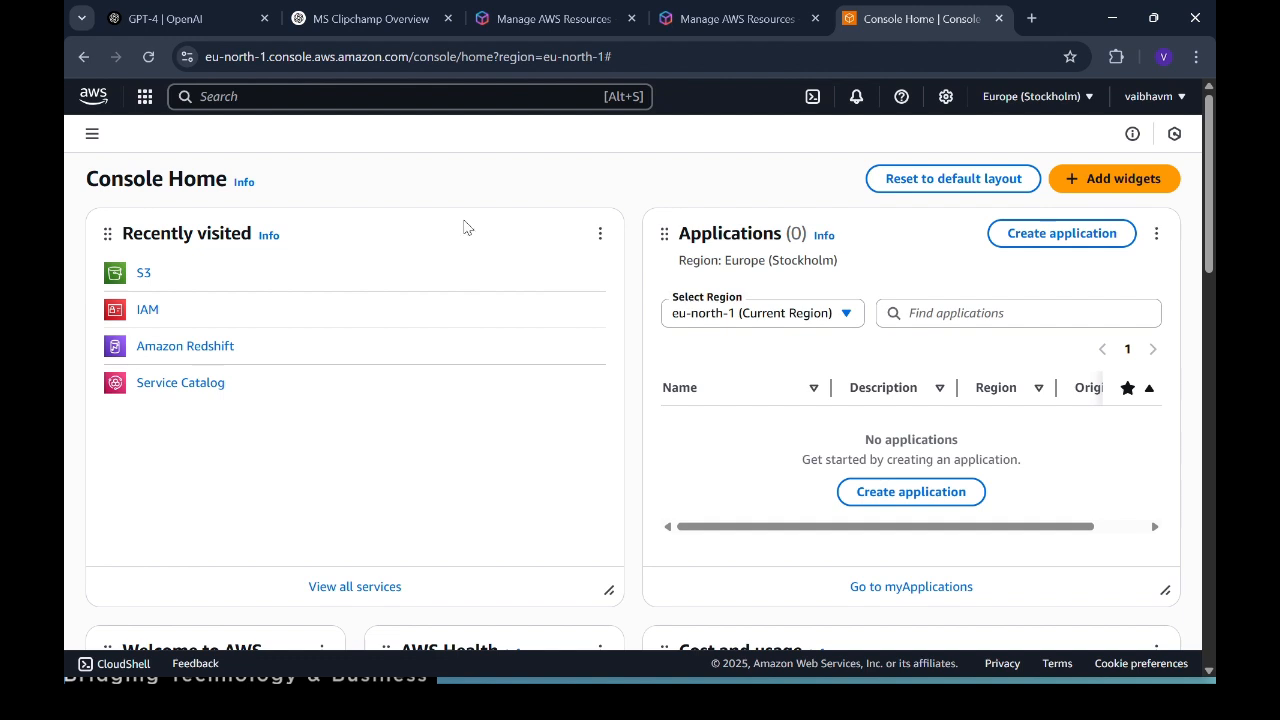
Step: Go to IAM from Recently visited and show the Users list with its two users
{"action": "left_click", "coordinate": [358, 96]}
{"action": "type", "text": "user-based subscriptions"}
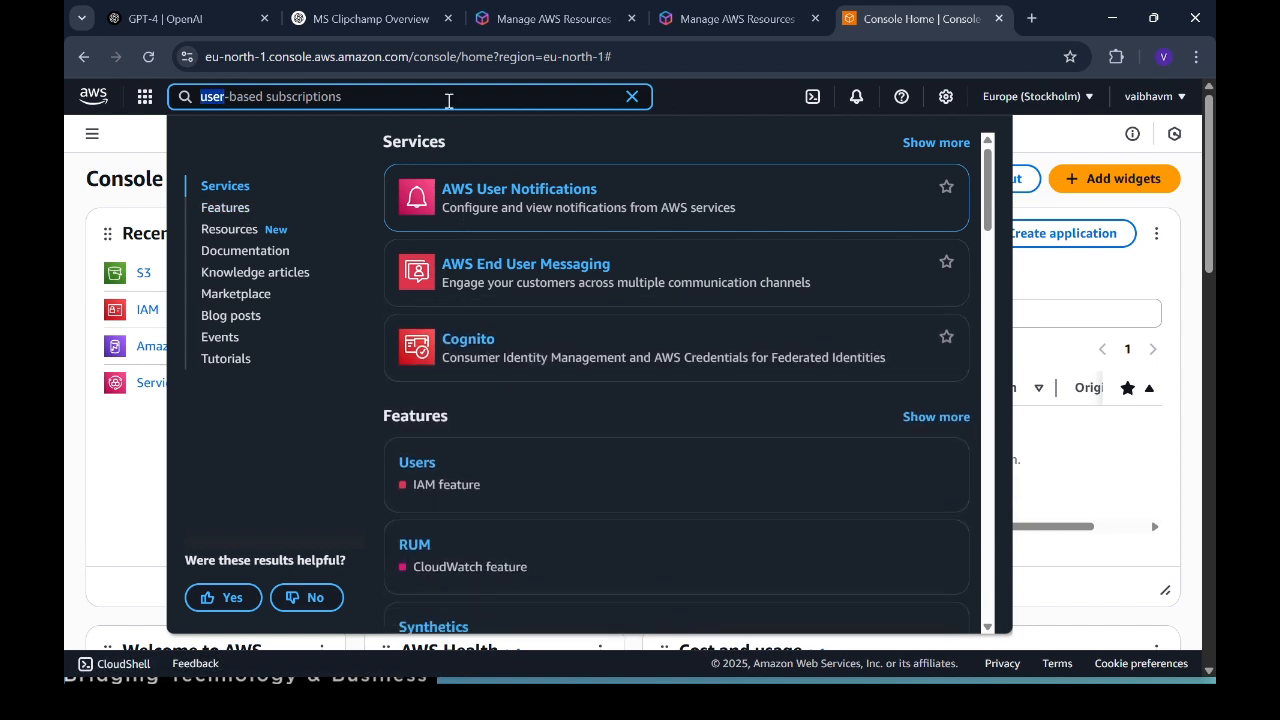
{"action": "key", "text": "BackSpace"}
{"action": "key", "text": "BackSpace"}
{"action": "key", "text": "BackSpace"}
{"action": "key", "text": "BackSpace"}
{"action": "left_click", "coordinate": [145, 313]}
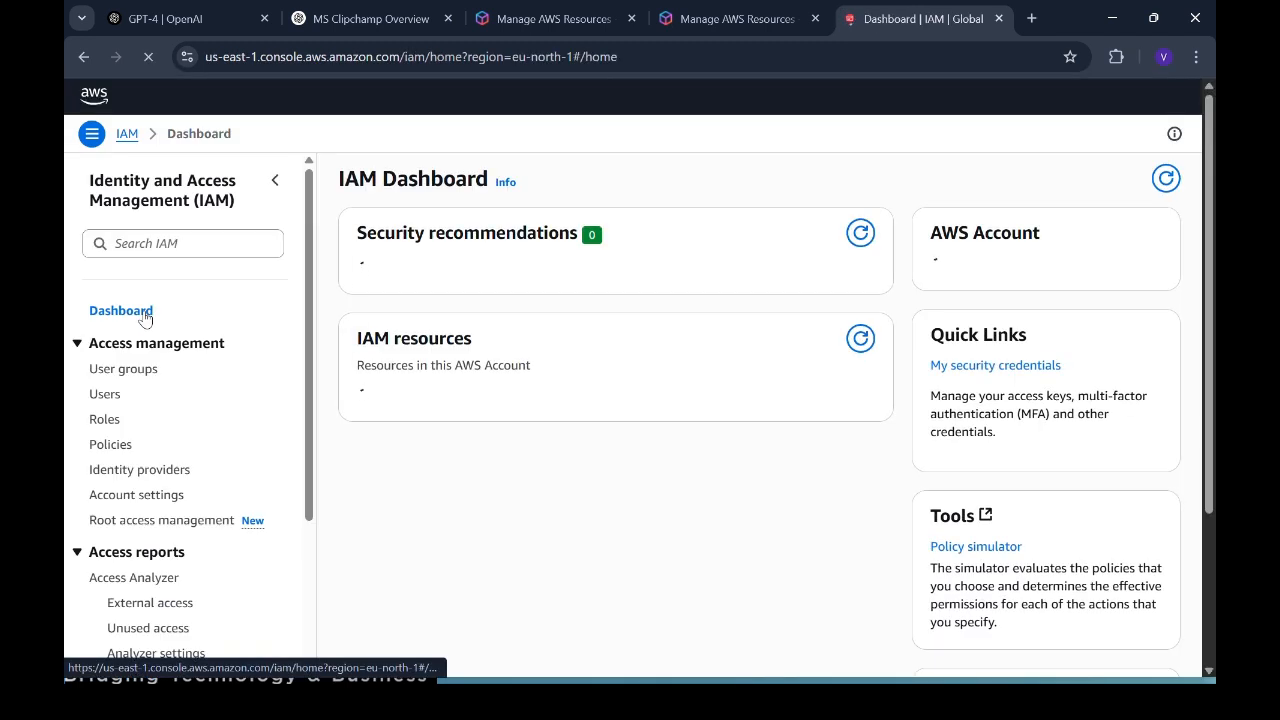
{"action": "left_click", "coordinate": [105, 396]}
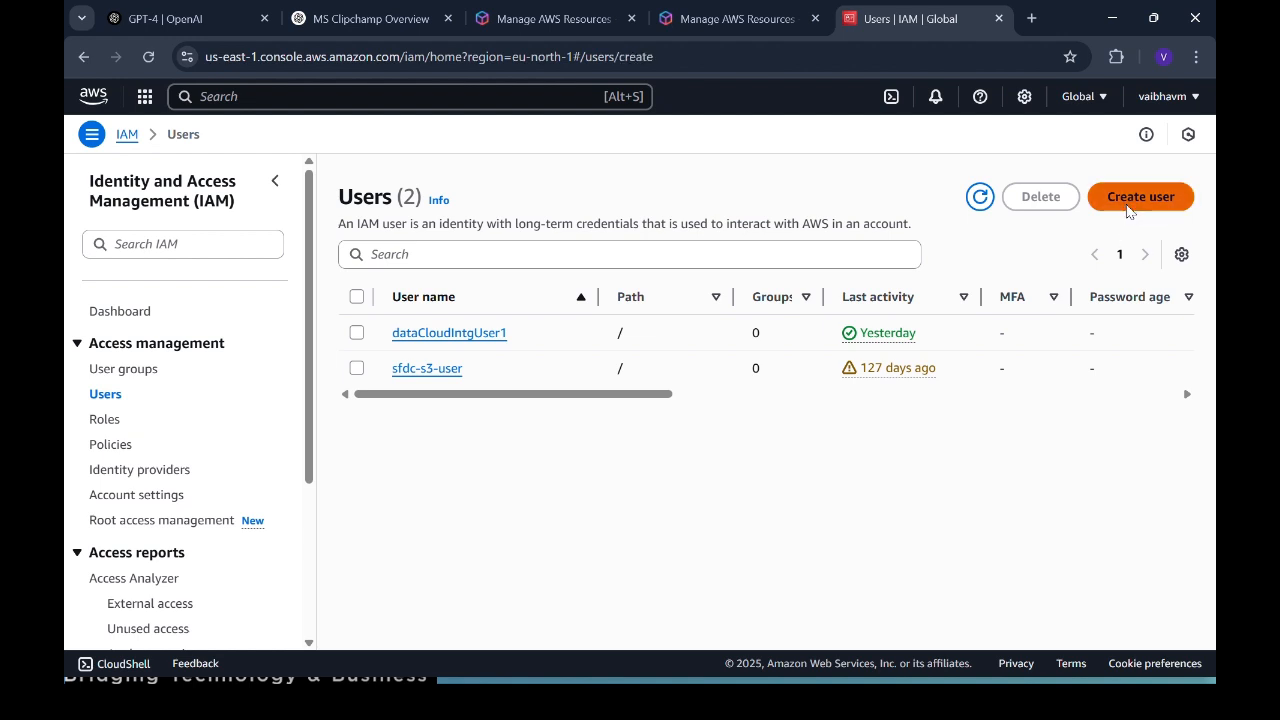
{"action": "left_click", "coordinate": [1129, 205]}
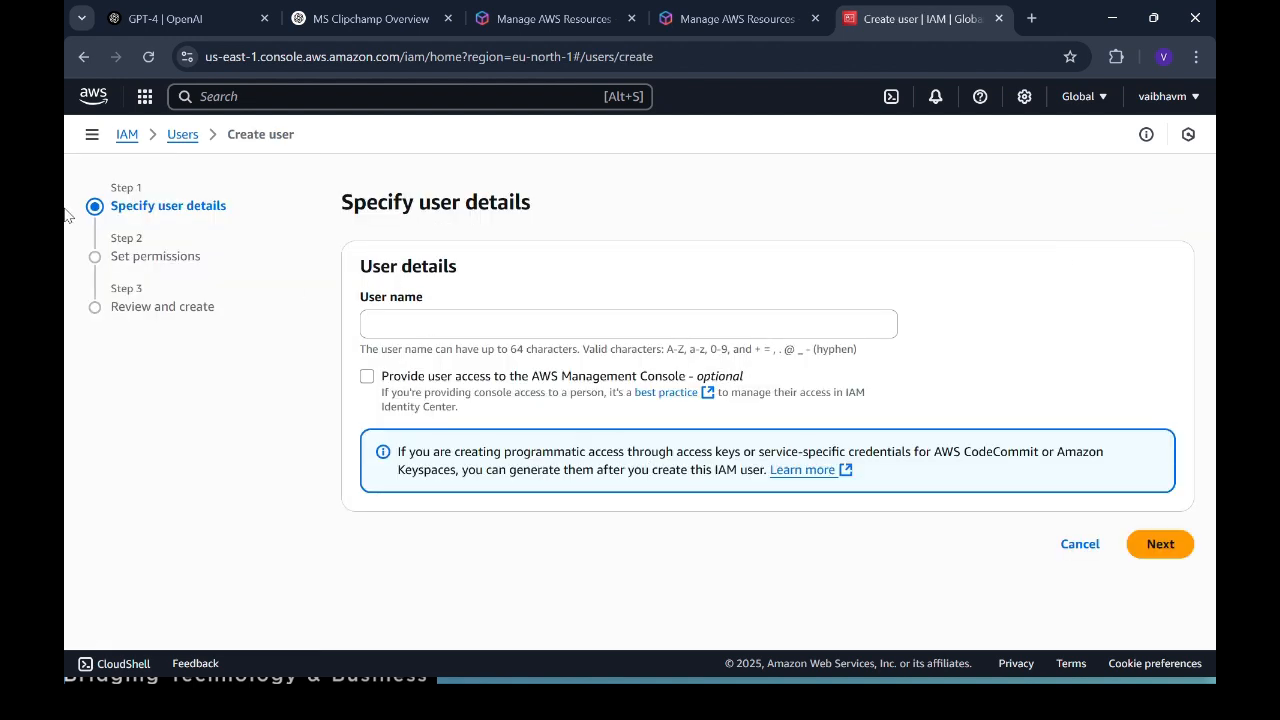
{"action": "left_click_drag", "start_coordinate": [137, 208], "coordinate": [242, 208]}
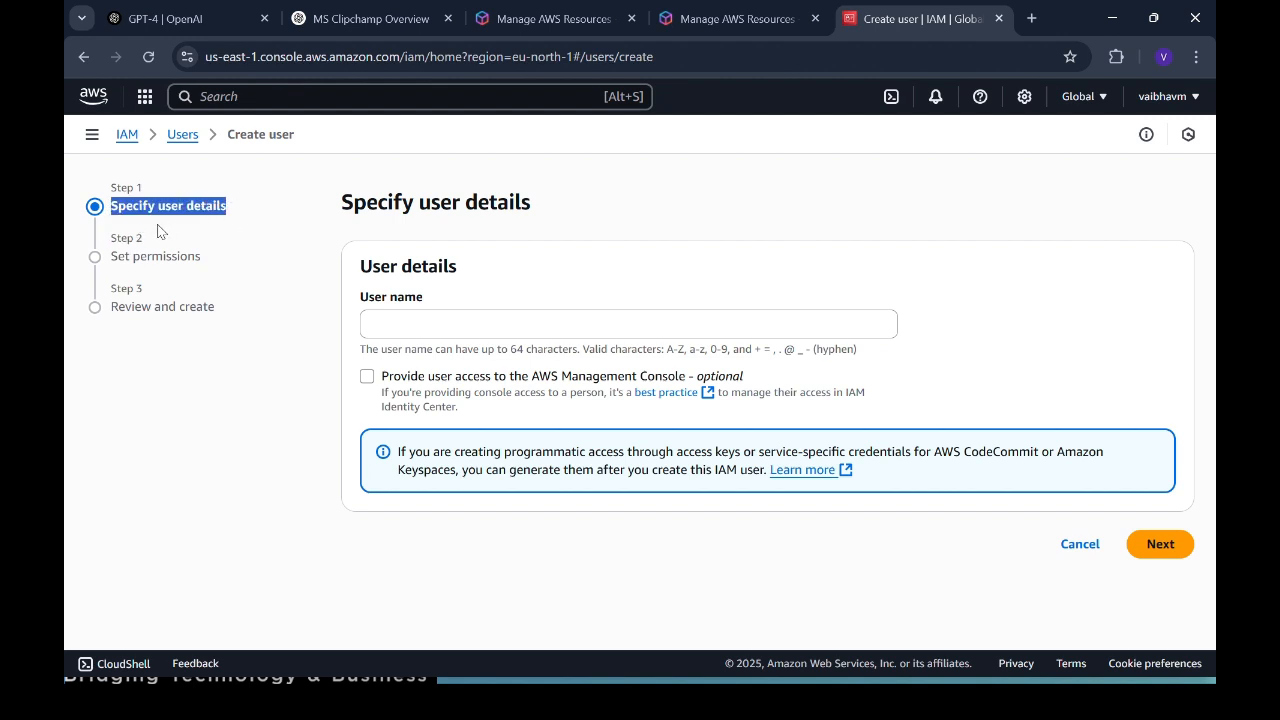
{"action": "left_click_drag", "start_coordinate": [118, 254], "coordinate": [235, 258]}
{"action": "triple_click", "coordinate": [236, 258]}
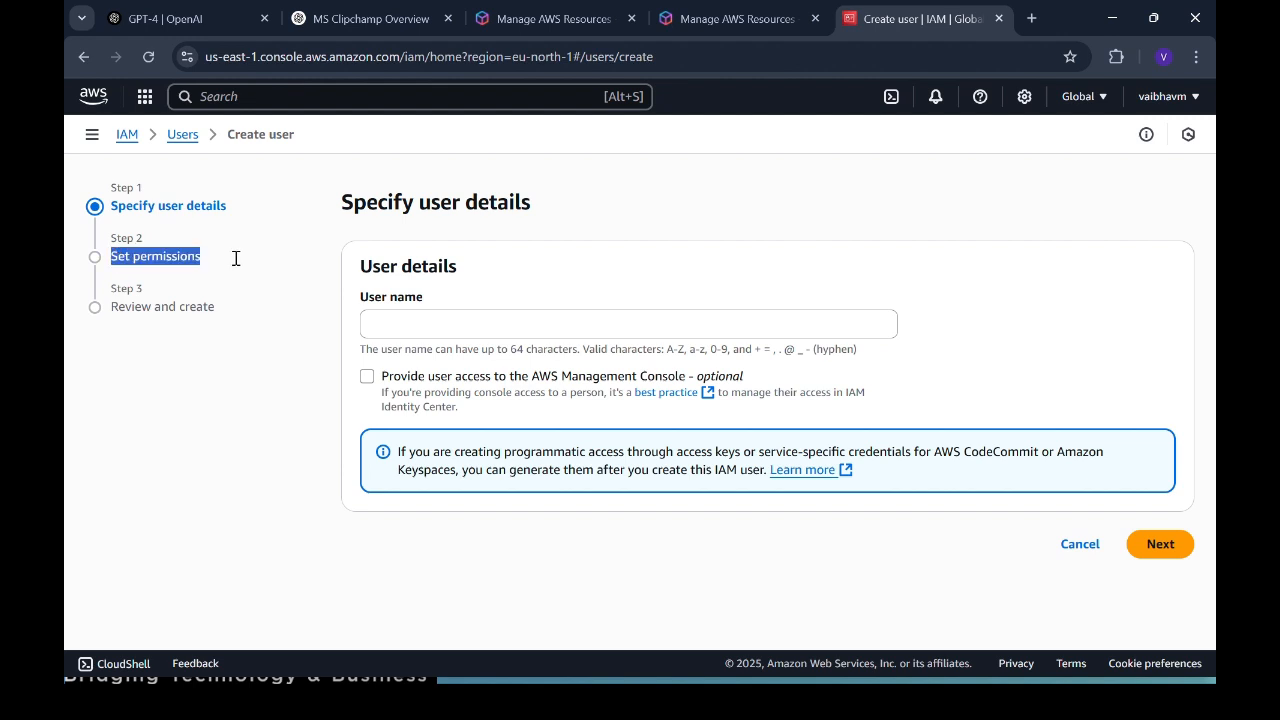
{"action": "left_click", "coordinate": [236, 258]}
{"action": "left_click_drag", "start_coordinate": [236, 258], "coordinate": [107, 256]}
{"action": "left_click", "coordinate": [213, 256]}
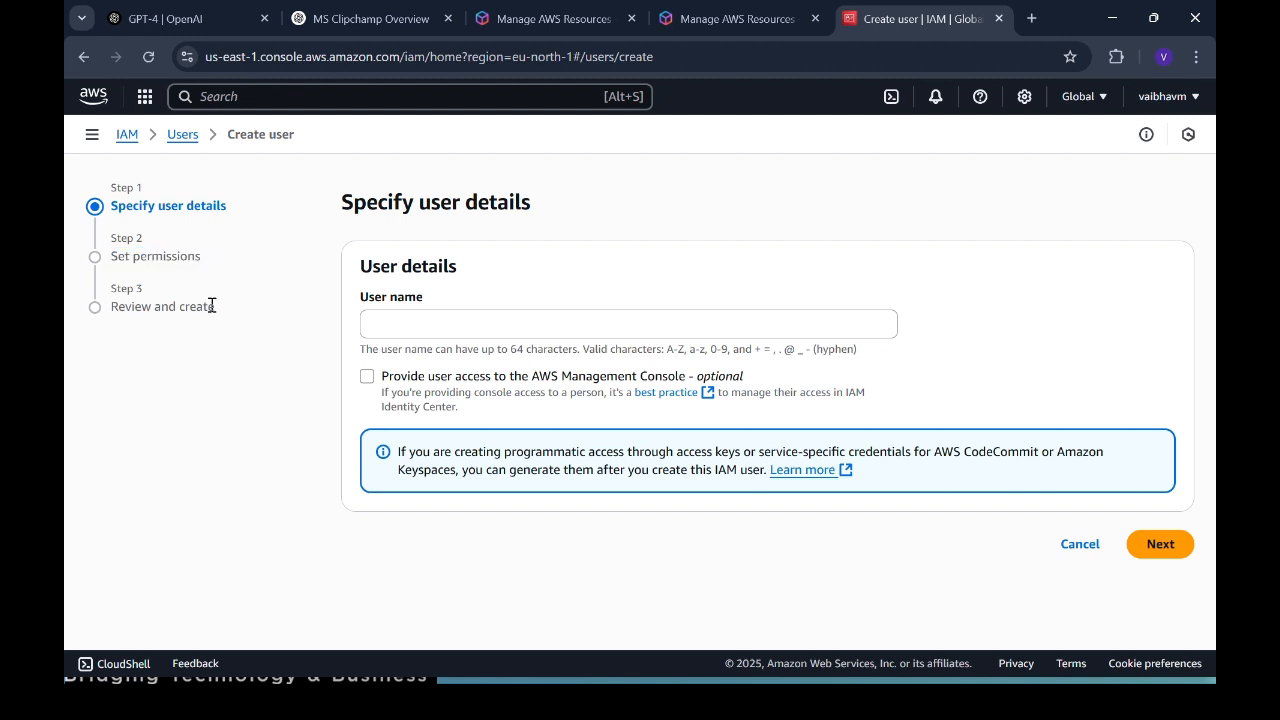
{"action": "left_click_drag", "start_coordinate": [212, 306], "coordinate": [108, 306]}
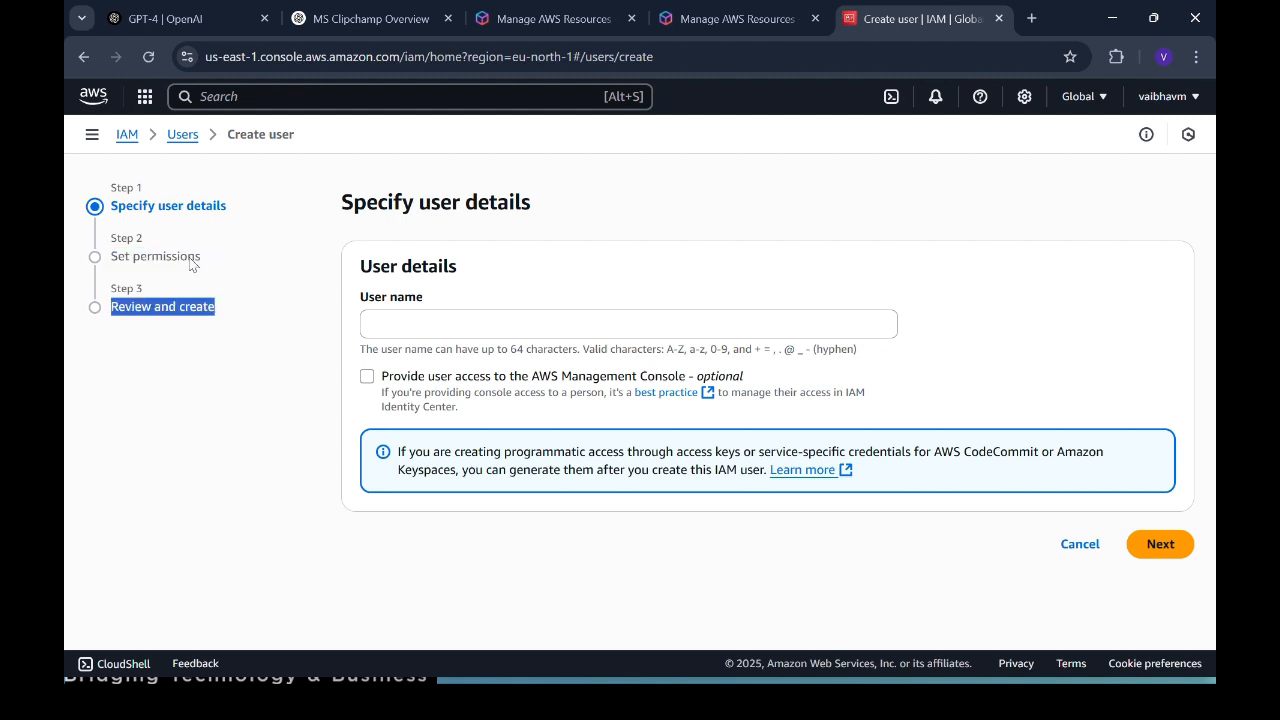
{"action": "left_click", "coordinate": [184, 137]}
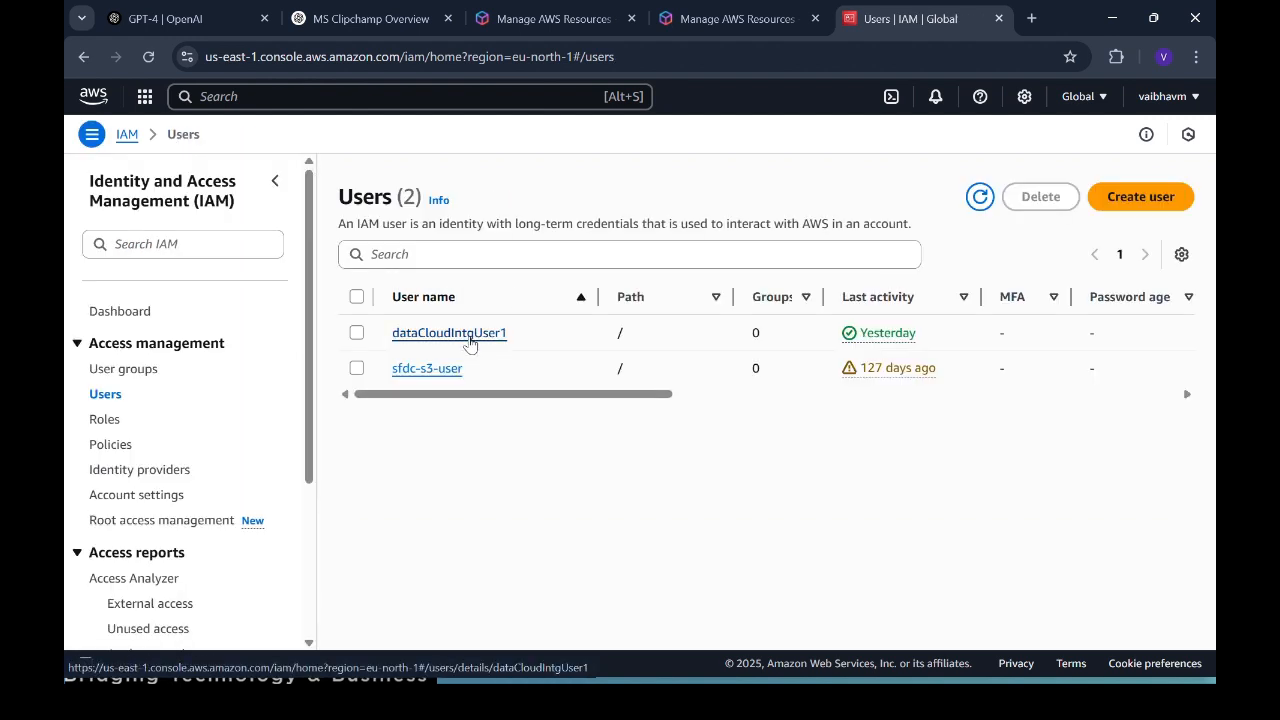
Step: Open dataCloudIntgUser1's details and highlight its Access key 1 block
{"action": "left_click", "coordinate": [468, 340]}
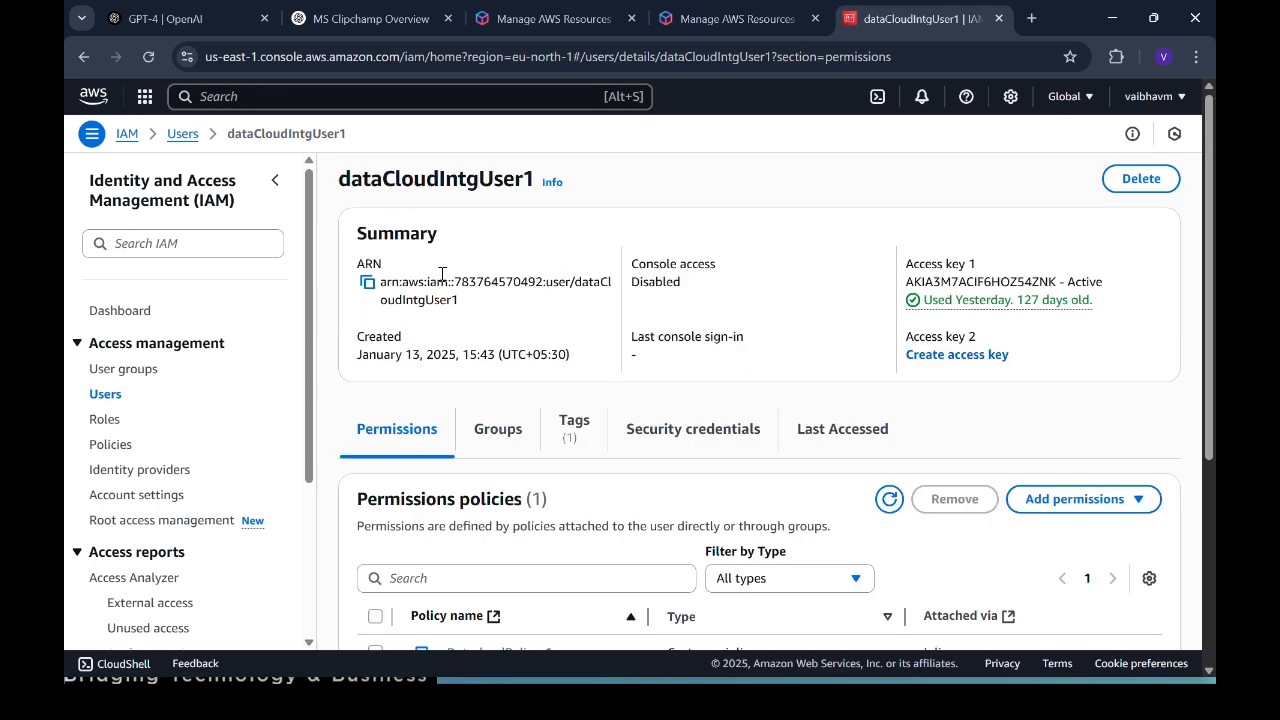
{"action": "left_click_drag", "start_coordinate": [924, 266], "coordinate": [1115, 310]}
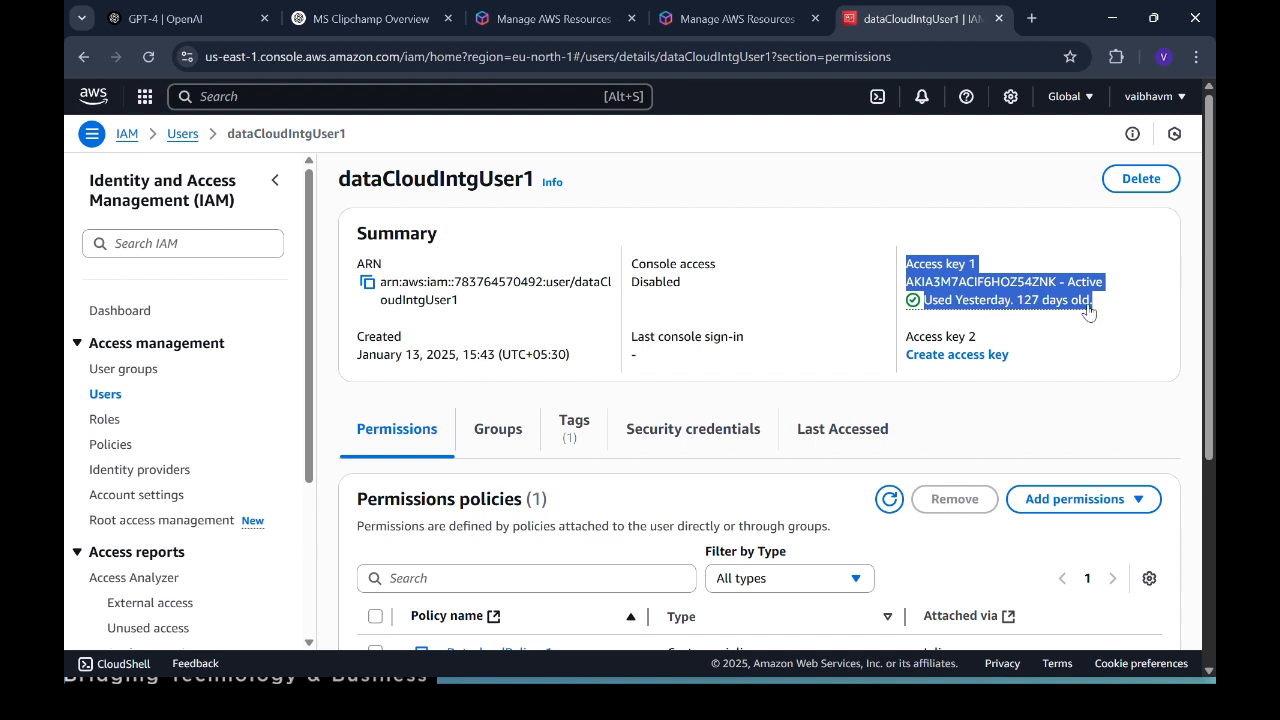
{"action": "left_click", "coordinate": [1121, 277]}
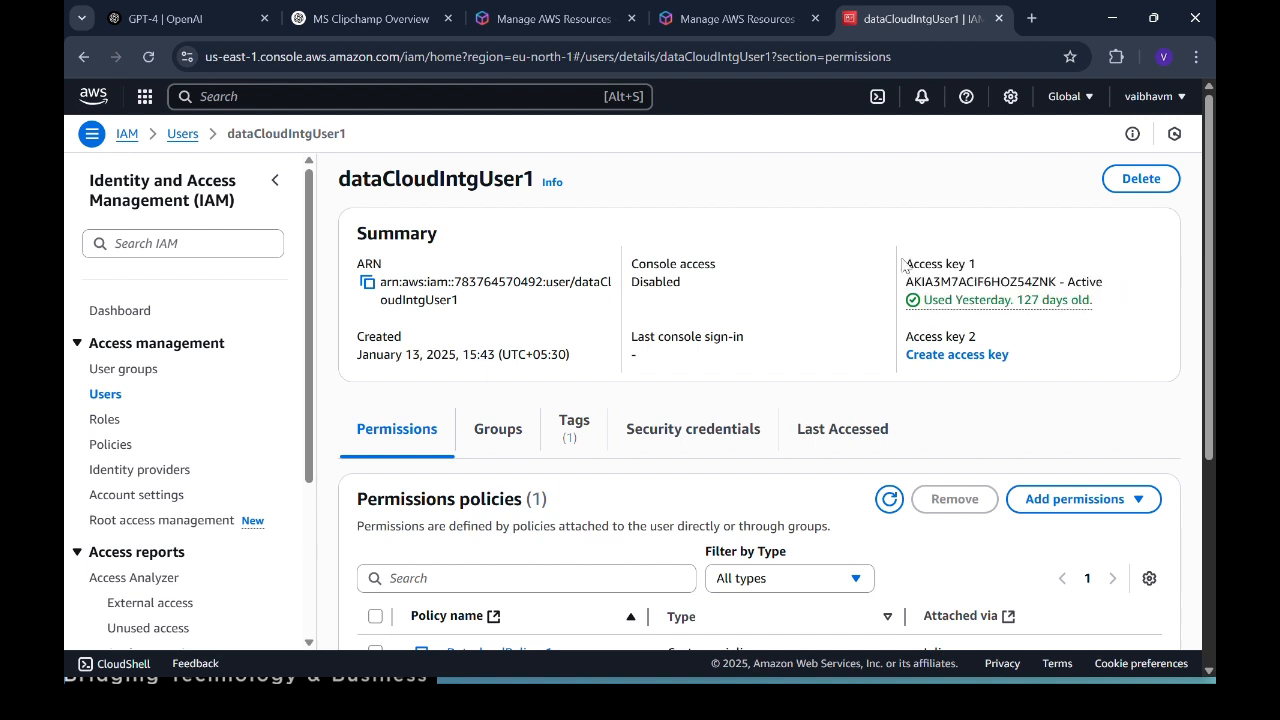
{"action": "left_click_drag", "start_coordinate": [903, 265], "coordinate": [1154, 306]}
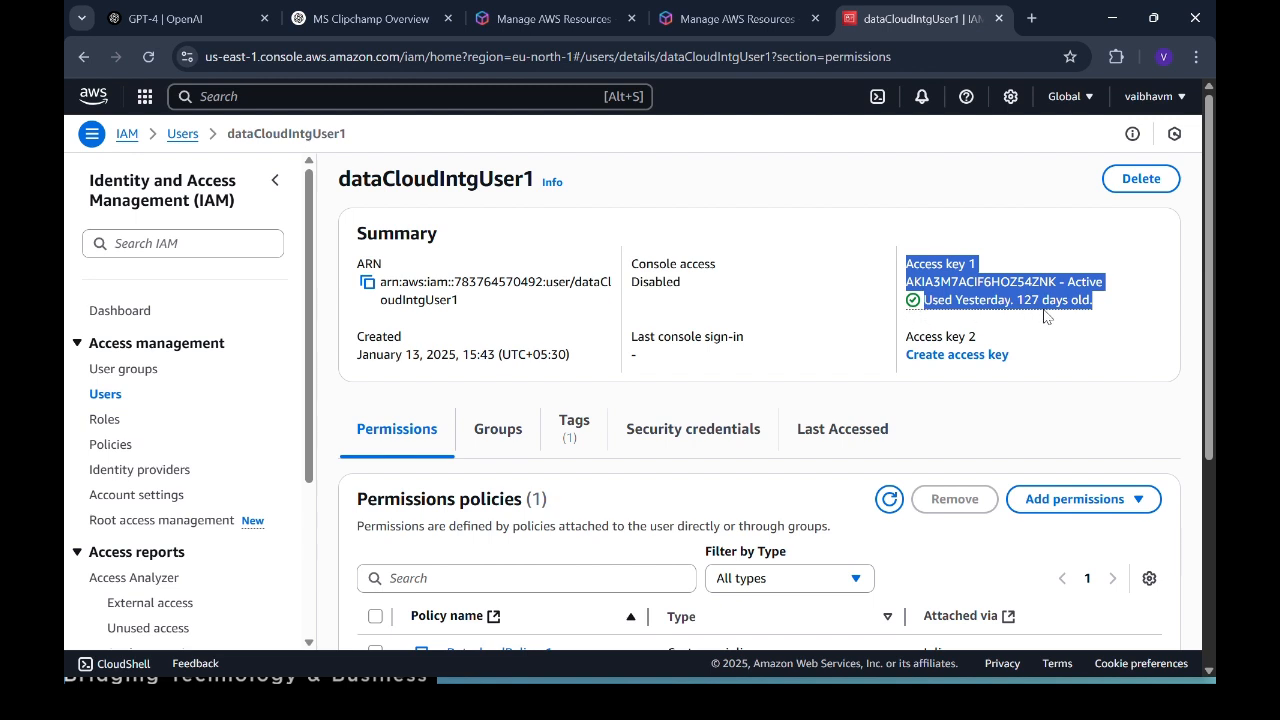
{"action": "triple_click", "coordinate": [1112, 270]}
{"action": "left_click", "coordinate": [1112, 270]}
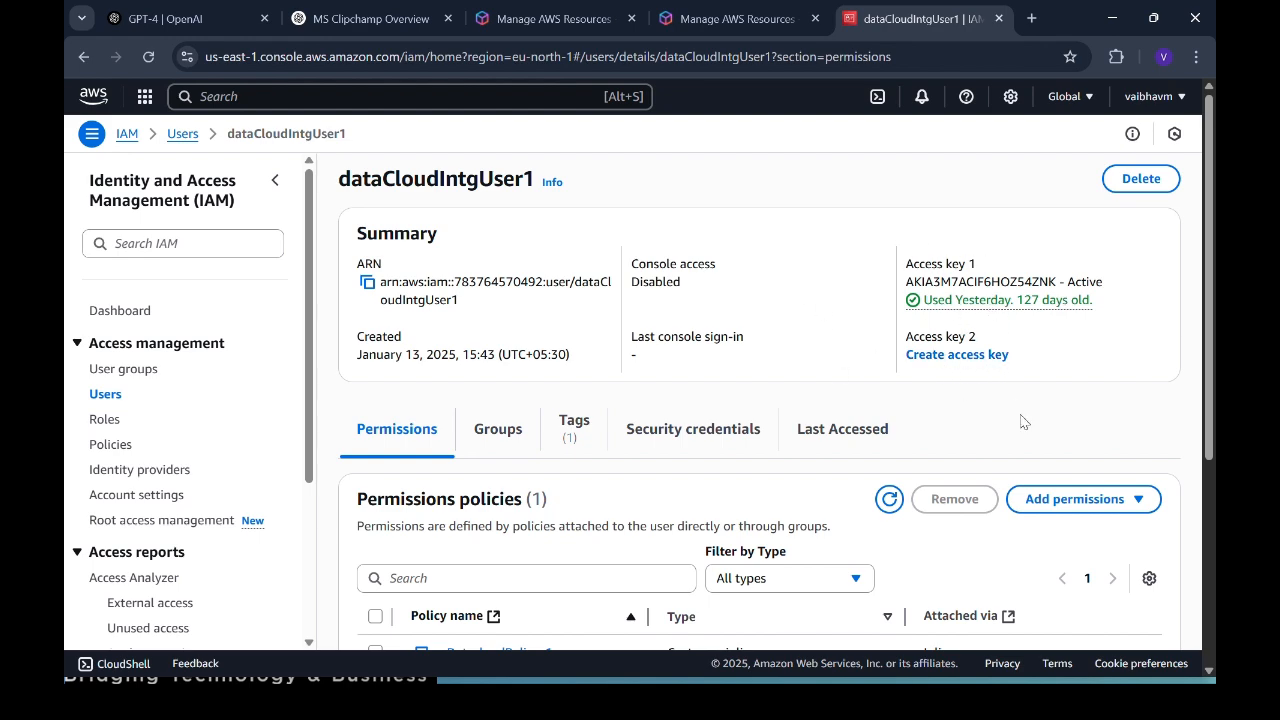
Step: Highlight the Access key 1 heading and key ID, then scroll to the DatacloudPolicy_1 permission
{"action": "scroll", "coordinate": [745, 503], "scroll_direction": "down", "scroll_amount": 1}
{"action": "scroll", "coordinate": [745, 503], "scroll_direction": "up", "scroll_amount": 1}
{"action": "left_click_drag", "start_coordinate": [908, 265], "coordinate": [1114, 287]}
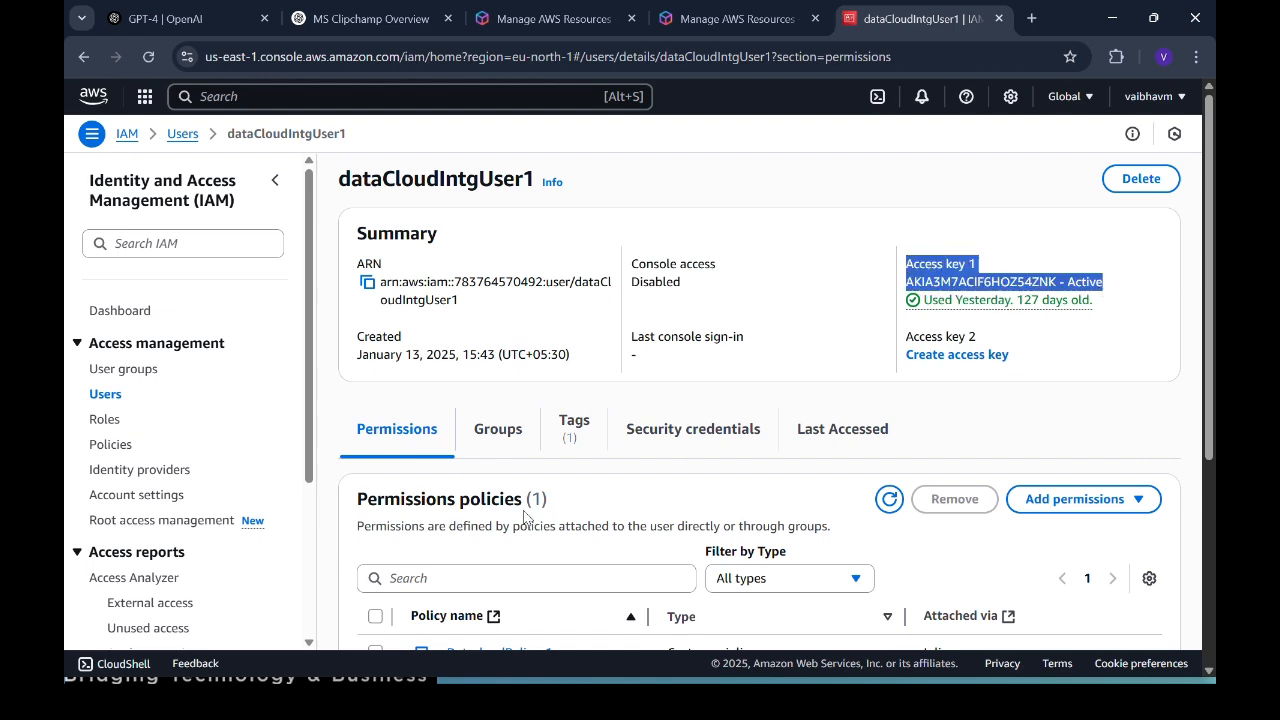
{"action": "scroll", "coordinate": [484, 360], "scroll_direction": "down", "scroll_amount": 4}
{"action": "scroll", "coordinate": [484, 360], "scroll_direction": "up", "scroll_amount": 1}
{"action": "scroll", "coordinate": [484, 360], "scroll_direction": "up", "scroll_amount": 2}
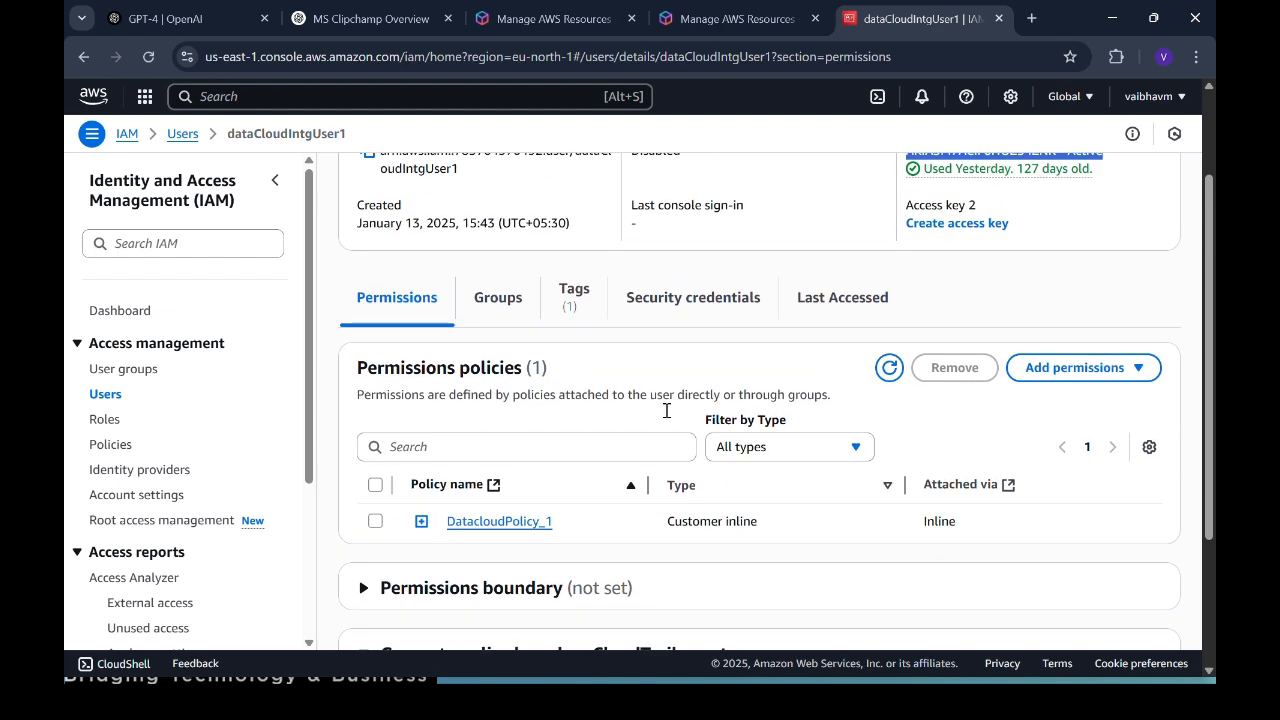
{"action": "scroll", "coordinate": [712, 364], "scroll_direction": "up", "scroll_amount": 1}
{"action": "scroll", "coordinate": [712, 362], "scroll_direction": "down", "scroll_amount": 2}
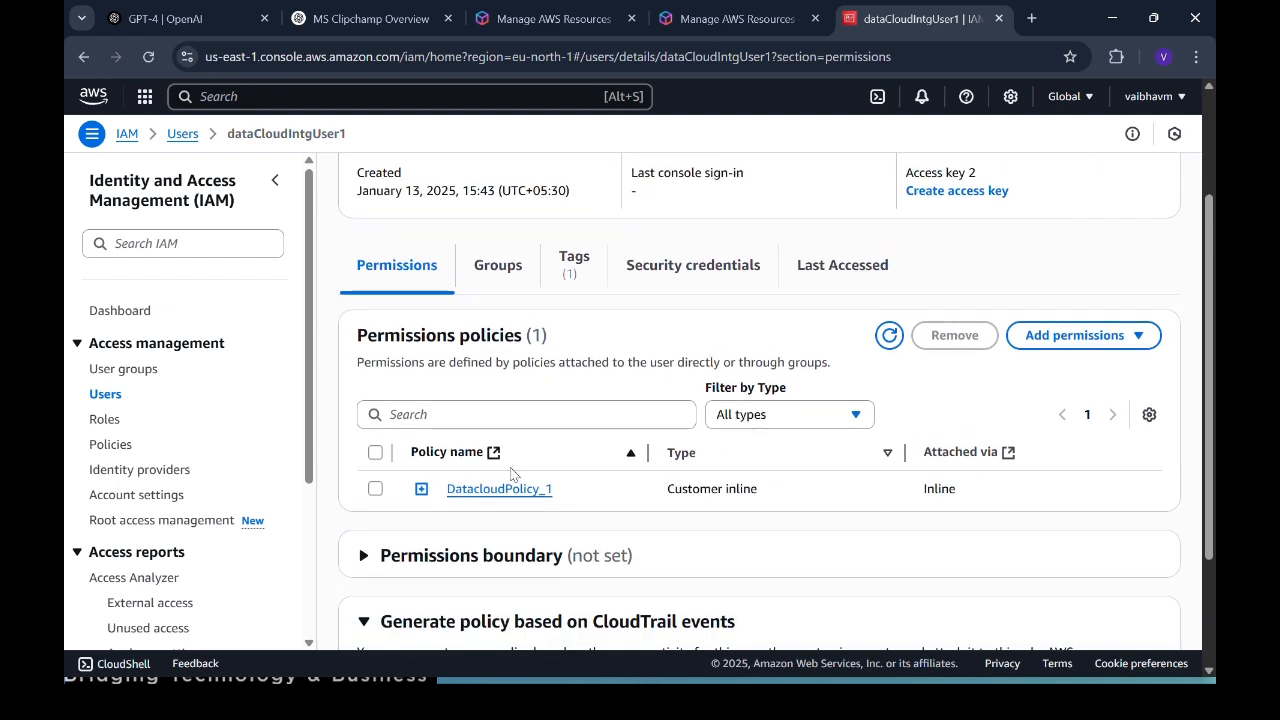
{"action": "scroll", "coordinate": [548, 360], "scroll_direction": "up", "scroll_amount": 3}
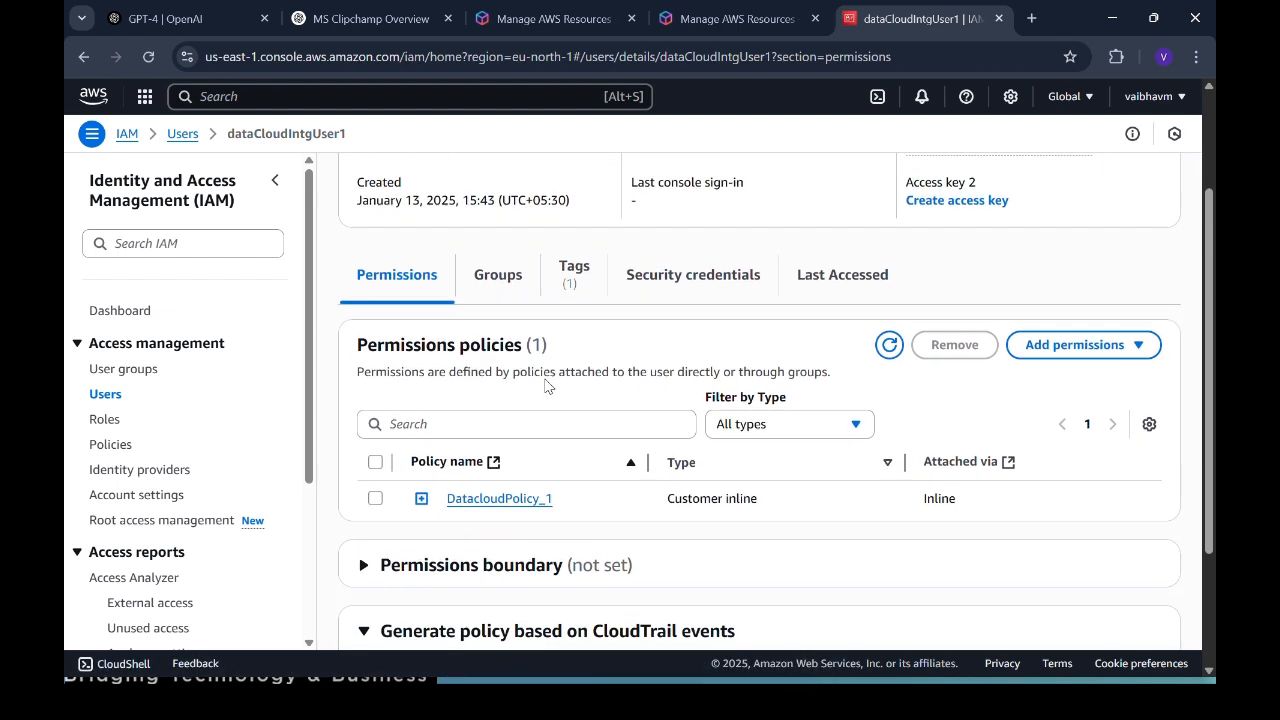
{"action": "scroll", "coordinate": [540, 490], "scroll_direction": "down", "scroll_amount": 3}
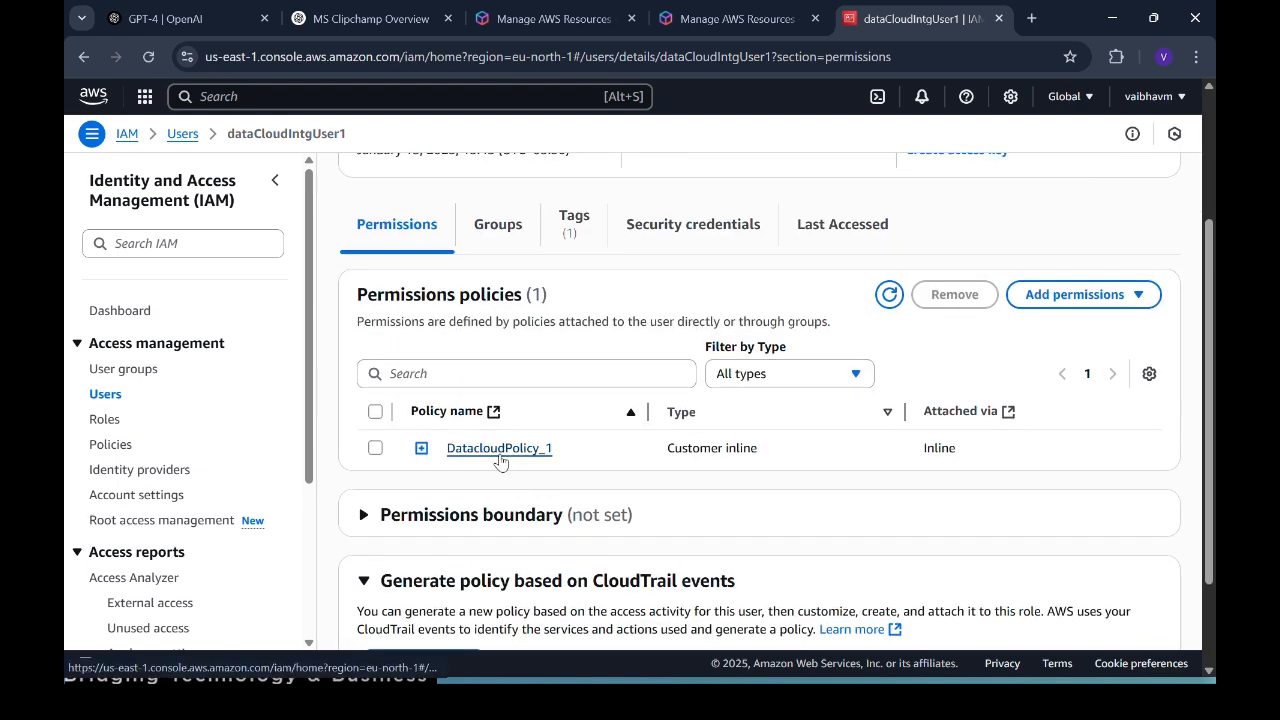
Step: Open DatacloudPolicy_1 in Edit policy and highlight its five allowed S3 actions in the JSON
{"action": "left_click", "coordinate": [499, 448]}
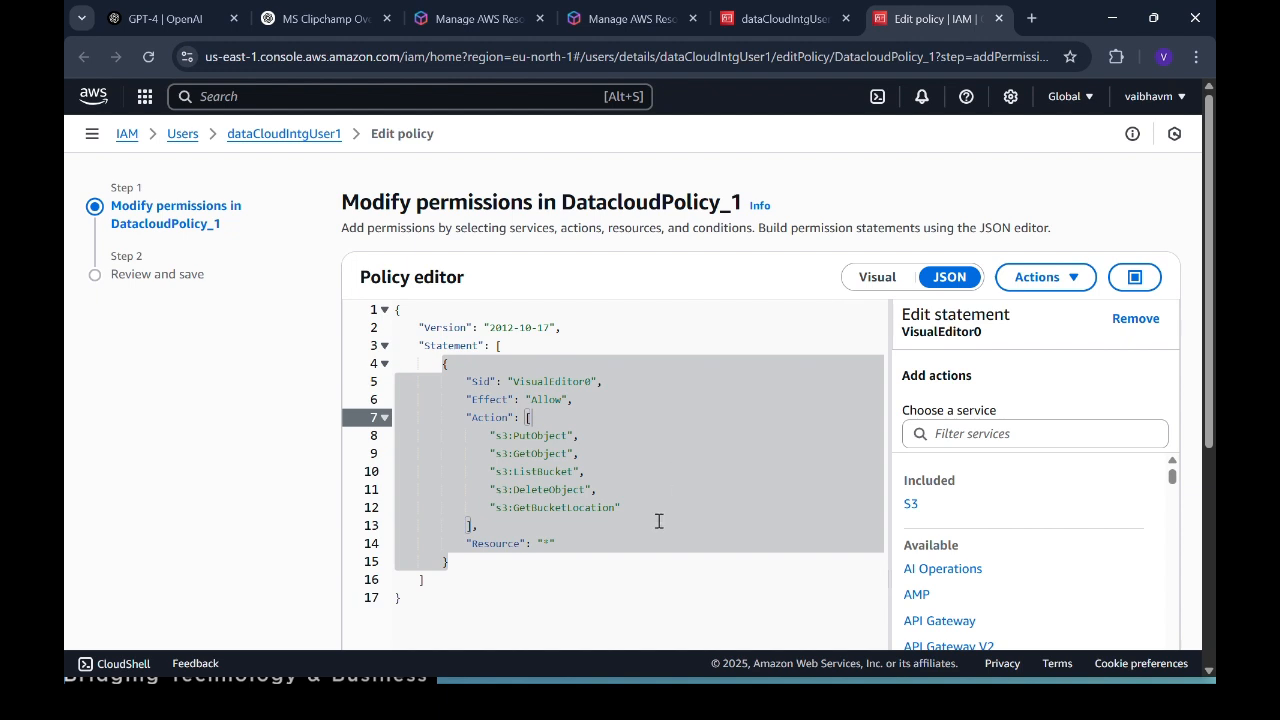
{"action": "left_click_drag", "start_coordinate": [621, 508], "coordinate": [403, 435]}
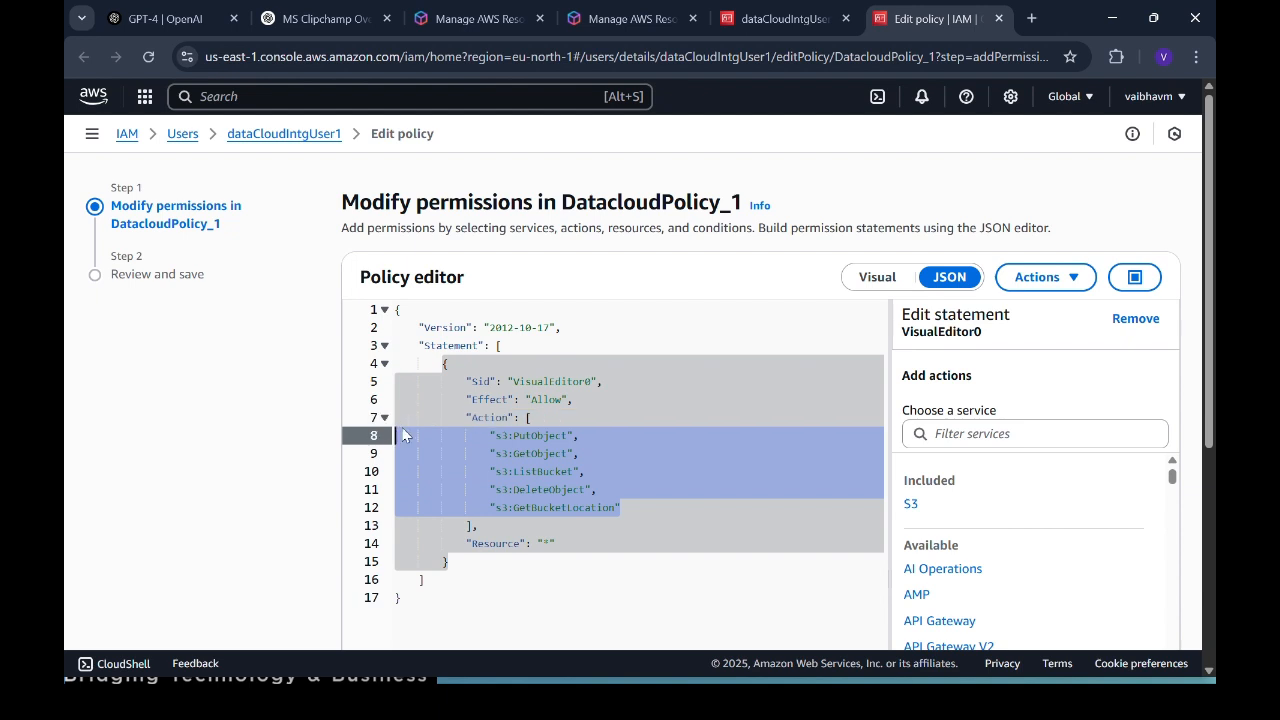
{"action": "left_click_drag", "start_coordinate": [623, 507], "coordinate": [407, 448]}
{"action": "left_click", "coordinate": [645, 509]}
{"action": "scroll", "coordinate": [899, 570], "scroll_direction": "down", "scroll_amount": 3}
{"action": "scroll", "coordinate": [899, 570], "scroll_direction": "down", "scroll_amount": 2}
{"action": "scroll", "coordinate": [571, 600], "scroll_direction": "down", "scroll_amount": 4}
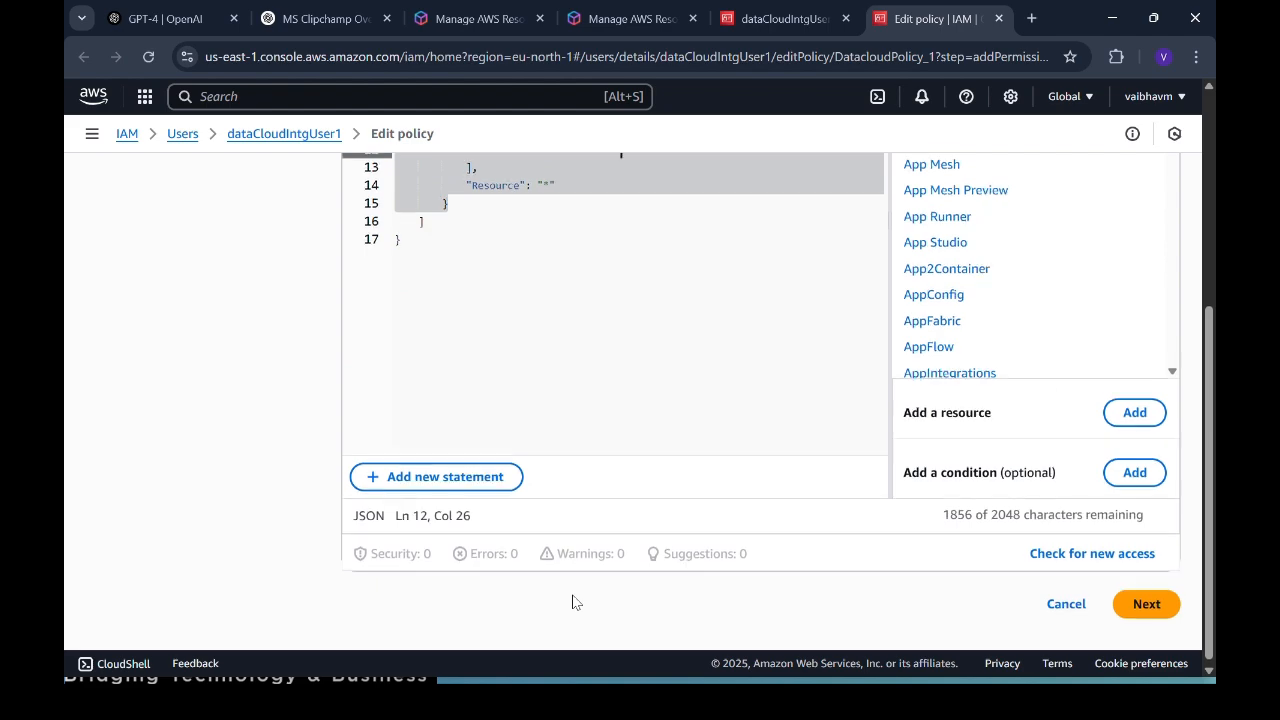
{"action": "scroll", "coordinate": [860, 489], "scroll_direction": "up", "scroll_amount": 4}
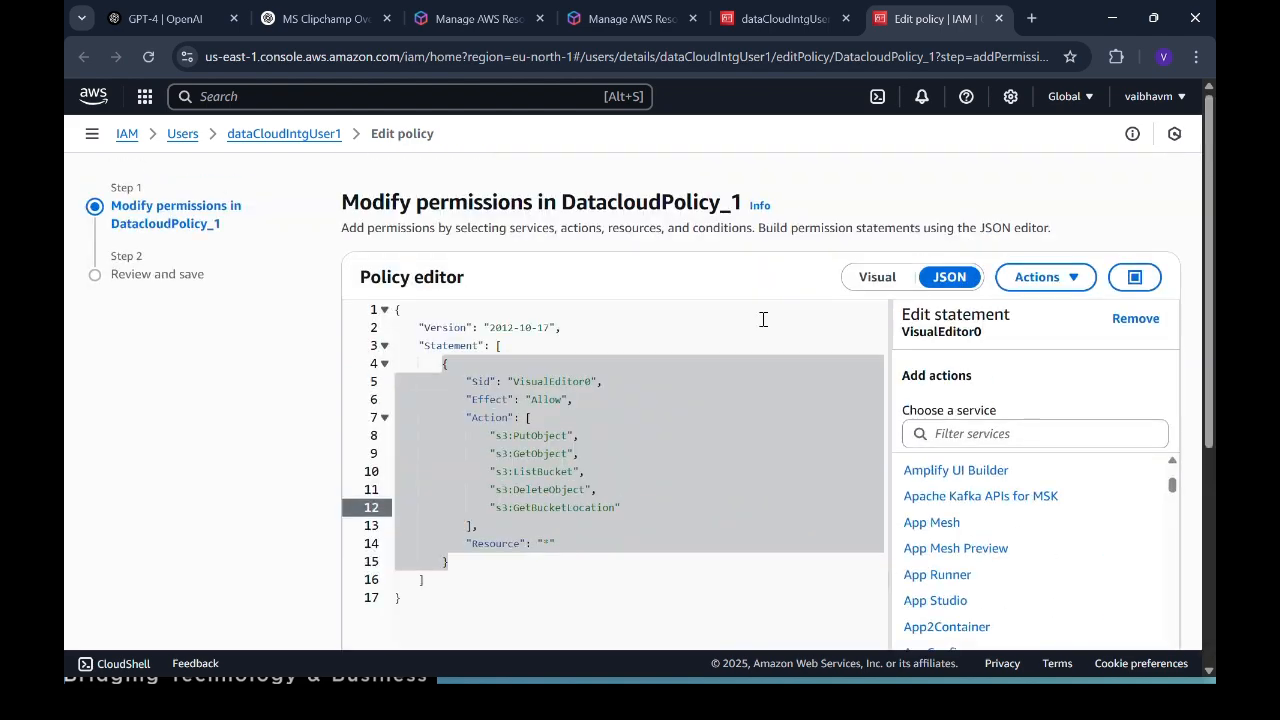
{"action": "left_click", "coordinate": [877, 282]}
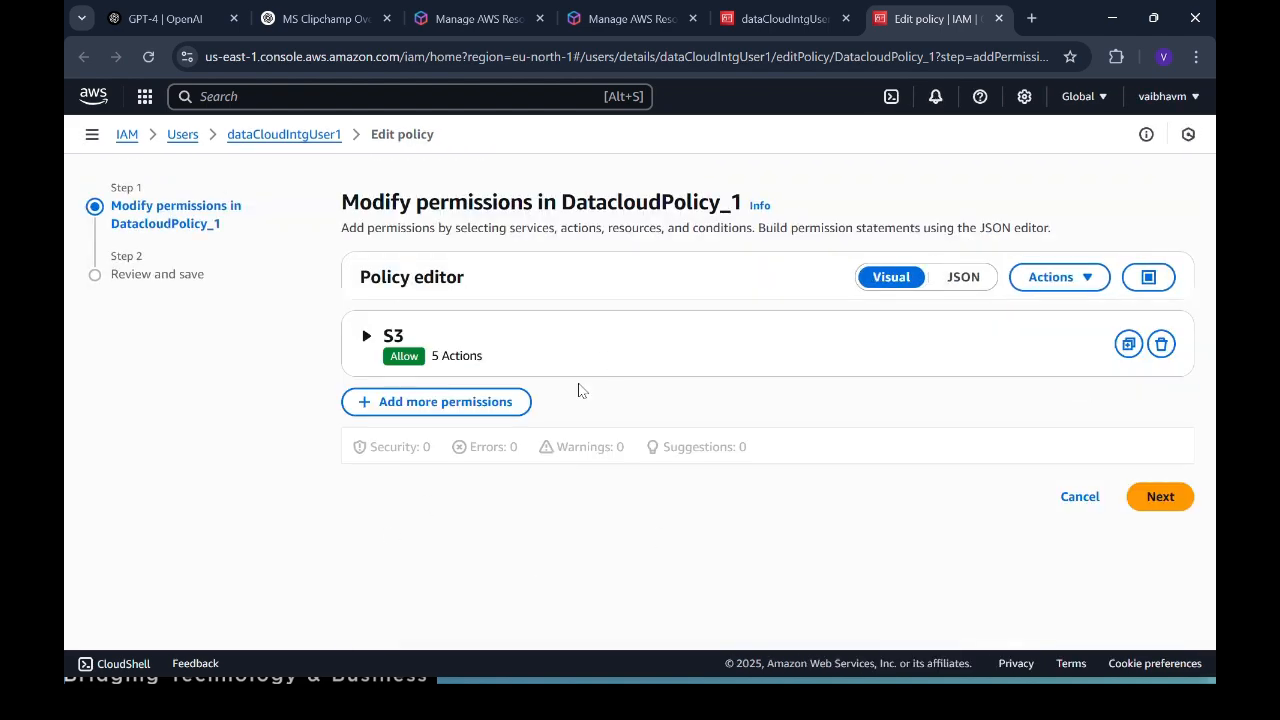
{"action": "left_click", "coordinate": [366, 338]}
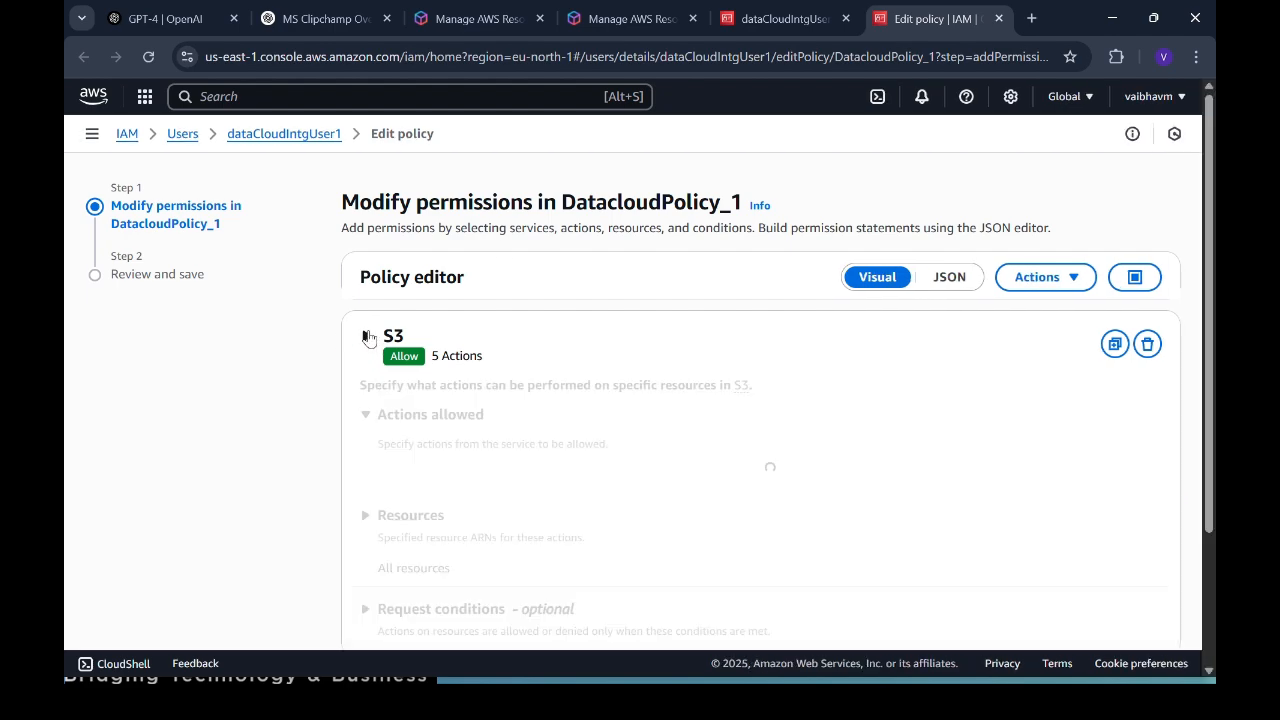
{"action": "scroll", "coordinate": [466, 414], "scroll_direction": "down", "scroll_amount": 3}
{"action": "scroll", "coordinate": [495, 463], "scroll_direction": "up", "scroll_amount": 1}
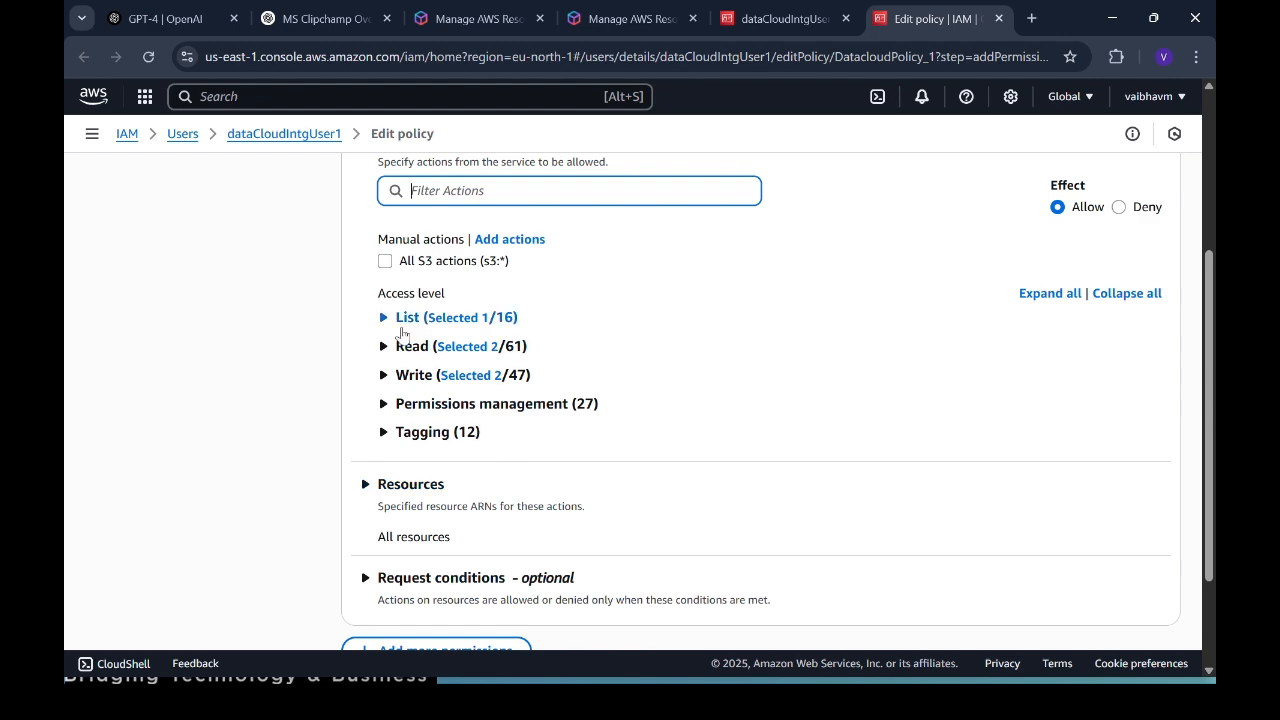
{"action": "left_click", "coordinate": [384, 318]}
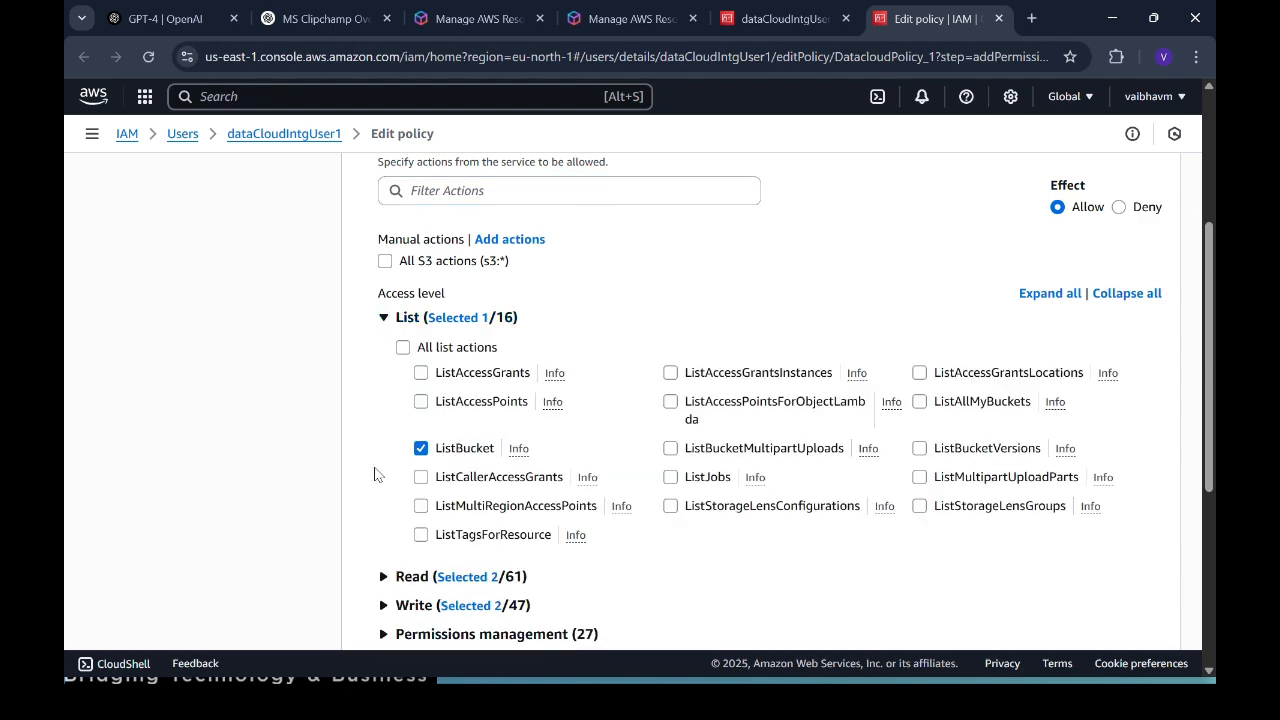
{"action": "scroll", "coordinate": [423, 537], "scroll_direction": "down", "scroll_amount": 2}
{"action": "left_click", "coordinate": [383, 424]}
{"action": "scroll", "coordinate": [674, 503], "scroll_direction": "down", "scroll_amount": 3}
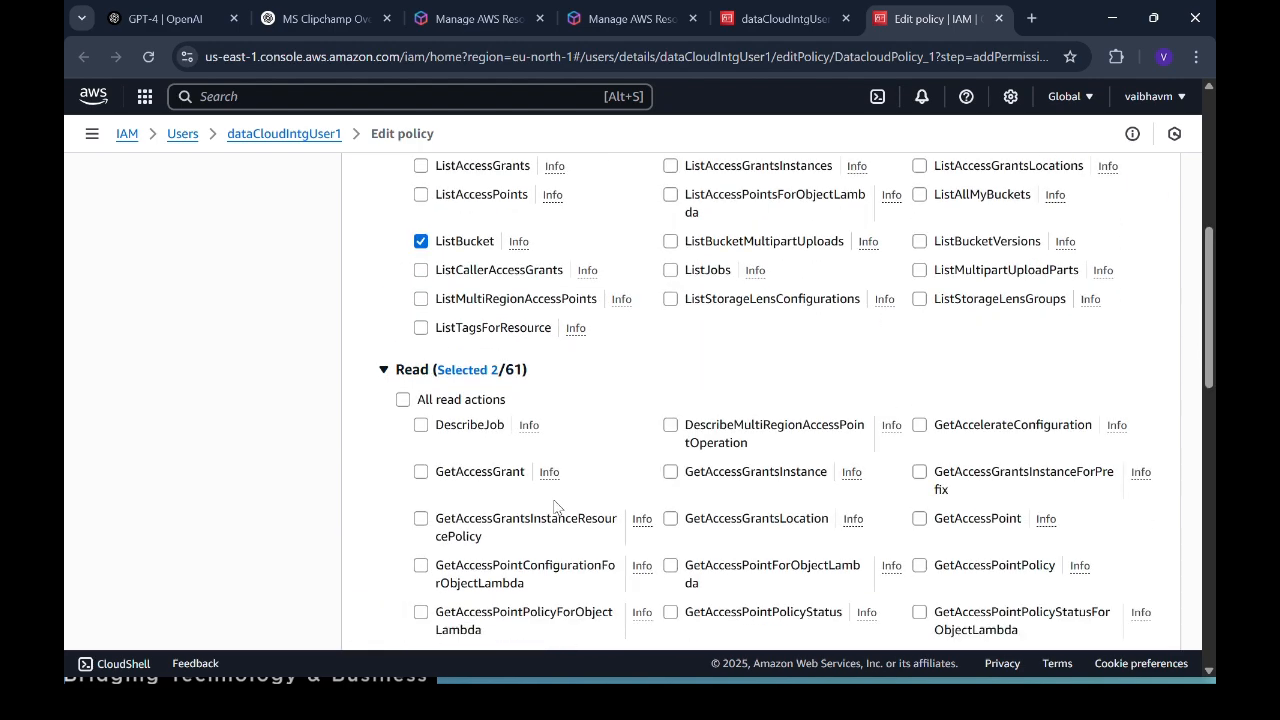
{"action": "scroll", "coordinate": [712, 540], "scroll_direction": "down", "scroll_amount": 10}
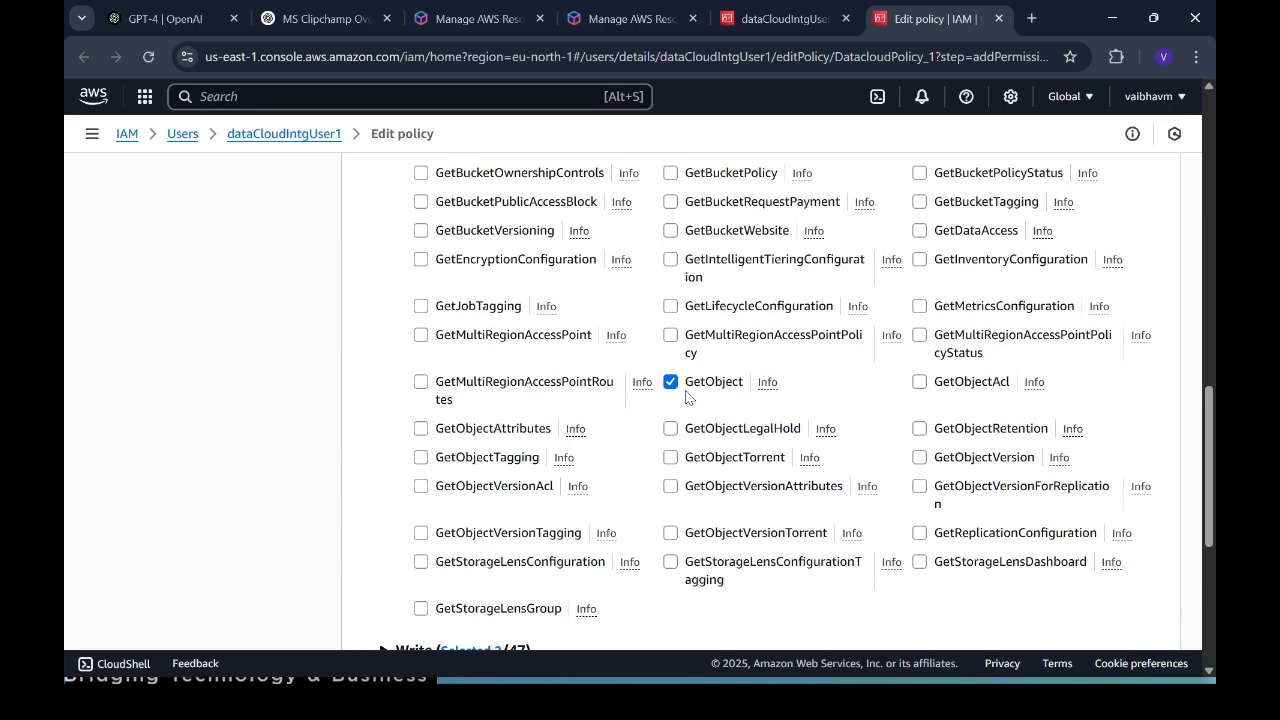
{"action": "scroll", "coordinate": [352, 285], "scroll_direction": "up", "scroll_amount": 1}
{"action": "left_click", "coordinate": [385, 280]}
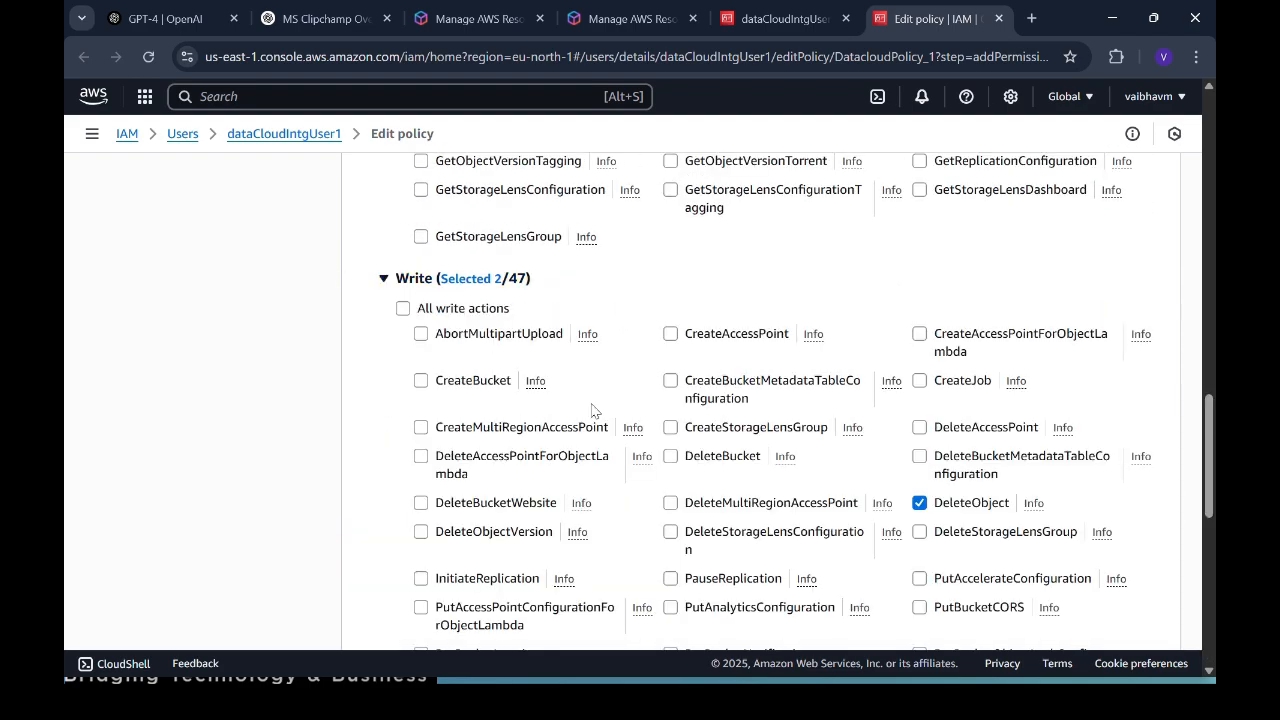
{"action": "scroll", "coordinate": [560, 380], "scroll_direction": "down", "scroll_amount": 3}
{"action": "scroll", "coordinate": [592, 410], "scroll_direction": "up", "scroll_amount": 5}
{"action": "scroll", "coordinate": [948, 322], "scroll_direction": "down", "scroll_amount": 5}
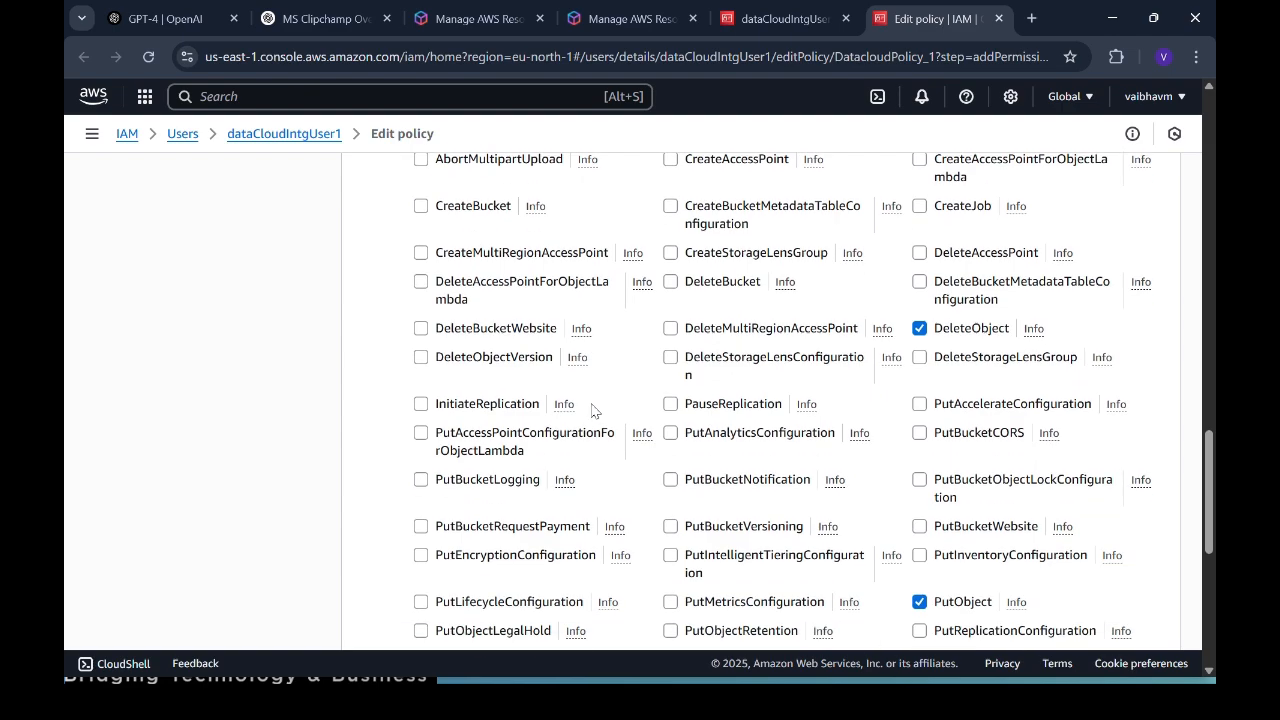
{"action": "scroll", "coordinate": [957, 320], "scroll_direction": "up", "scroll_amount": 5}
{"action": "scroll", "coordinate": [950, 494], "scroll_direction": "down", "scroll_amount": 4}
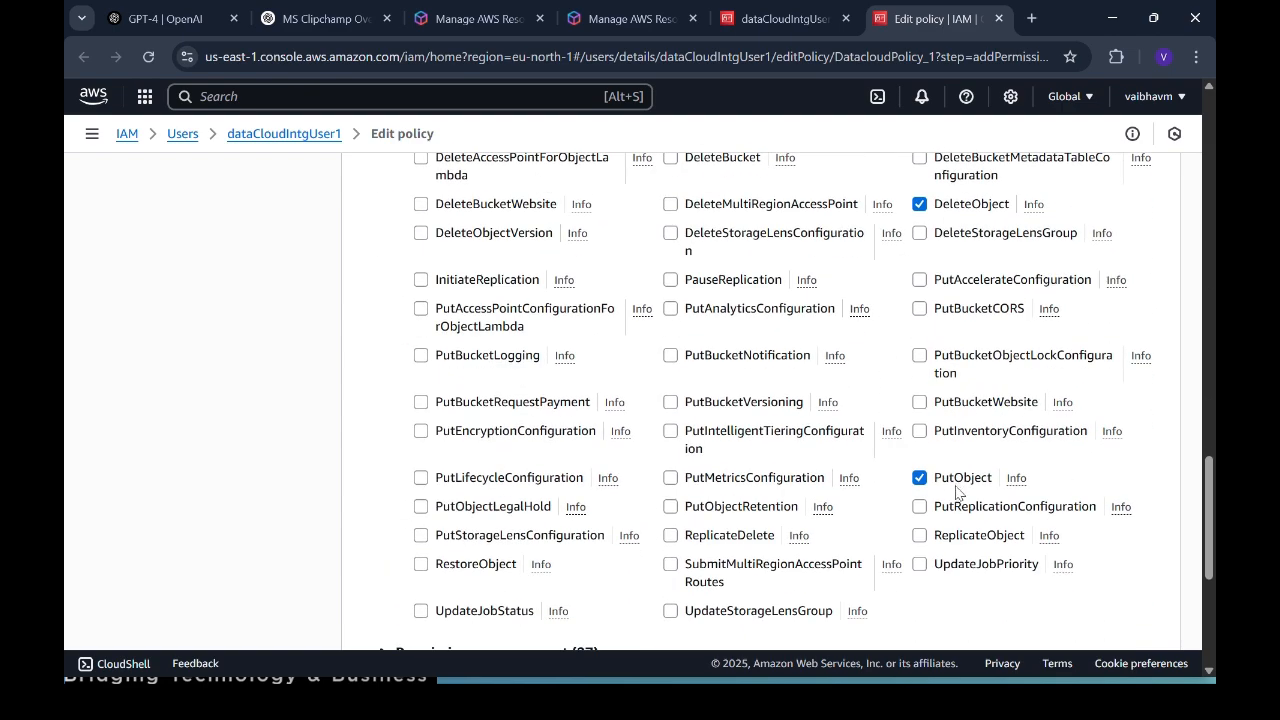
{"action": "scroll", "coordinate": [955, 420], "scroll_direction": "up", "scroll_amount": 1}
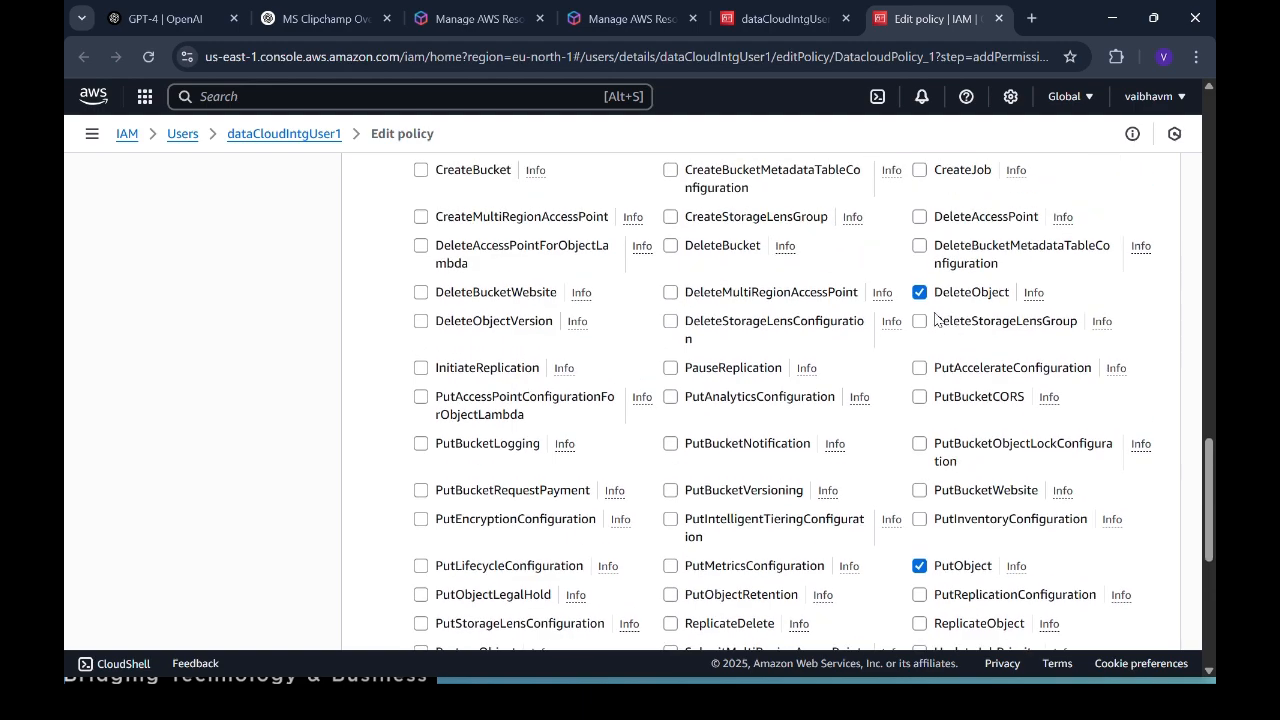
{"action": "scroll", "coordinate": [931, 320], "scroll_direction": "up", "scroll_amount": 5}
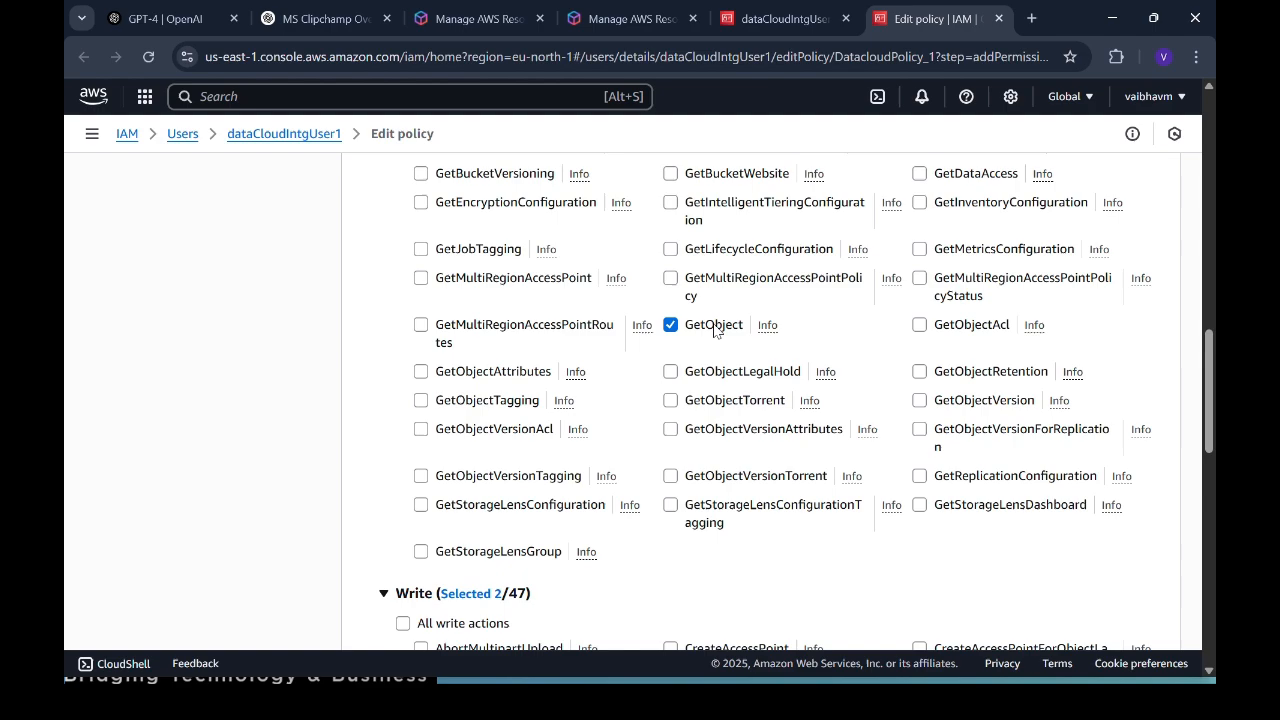
{"action": "scroll", "coordinate": [731, 357], "scroll_direction": "up", "scroll_amount": 3}
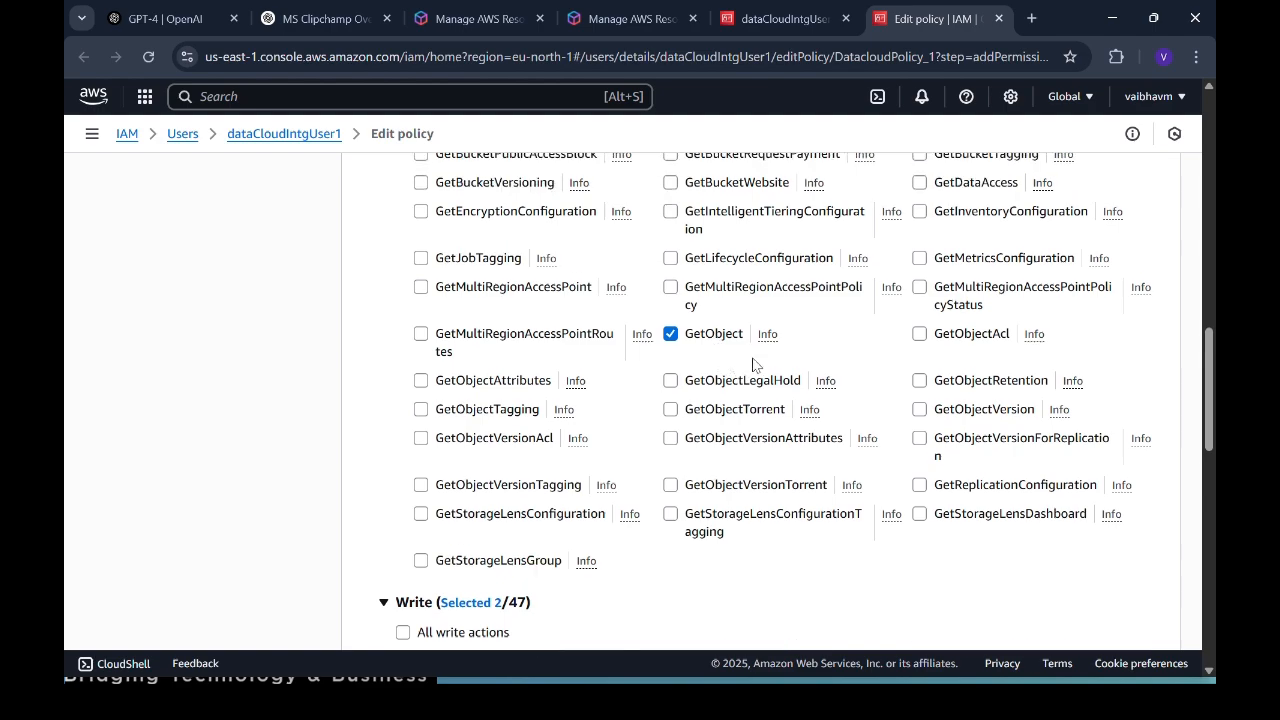
{"action": "scroll", "coordinate": [750, 395], "scroll_direction": "down", "scroll_amount": 3}
{"action": "scroll", "coordinate": [707, 410], "scroll_direction": "up", "scroll_amount": 3}
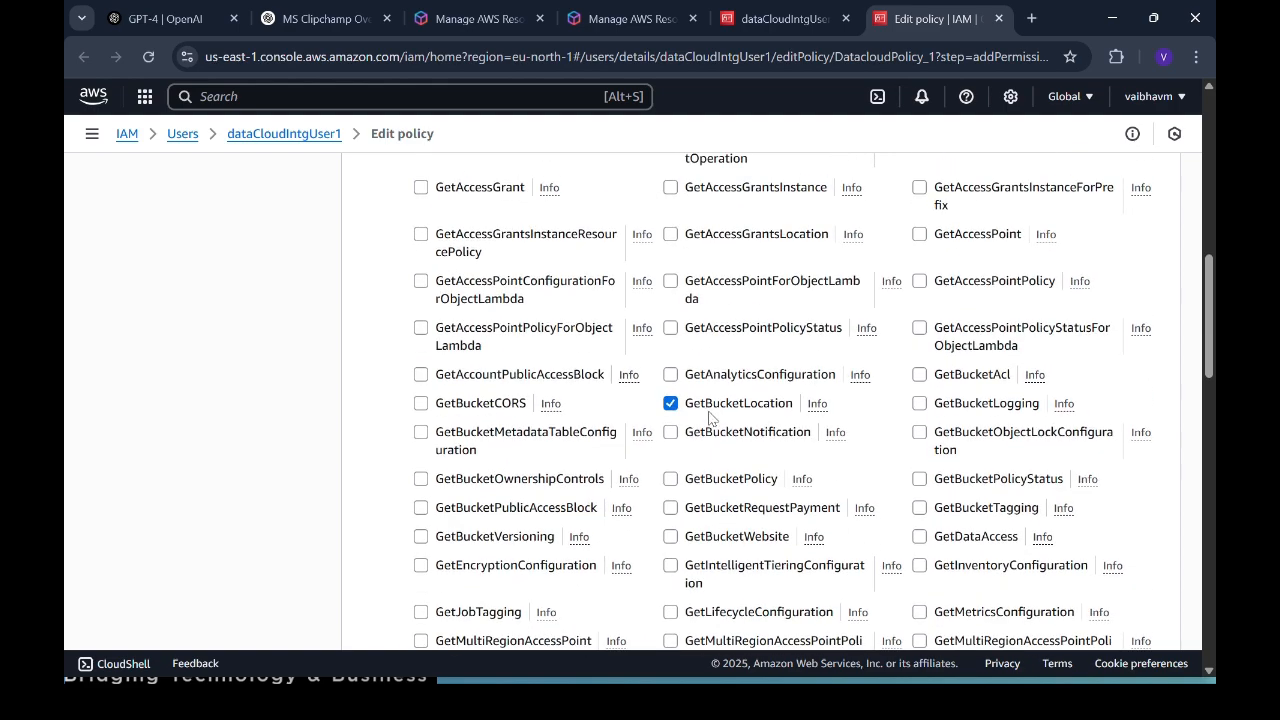
{"action": "scroll", "coordinate": [709, 418], "scroll_direction": "up", "scroll_amount": 3}
{"action": "scroll", "coordinate": [692, 368], "scroll_direction": "down", "scroll_amount": 2}
{"action": "scroll", "coordinate": [692, 368], "scroll_direction": "up", "scroll_amount": 4}
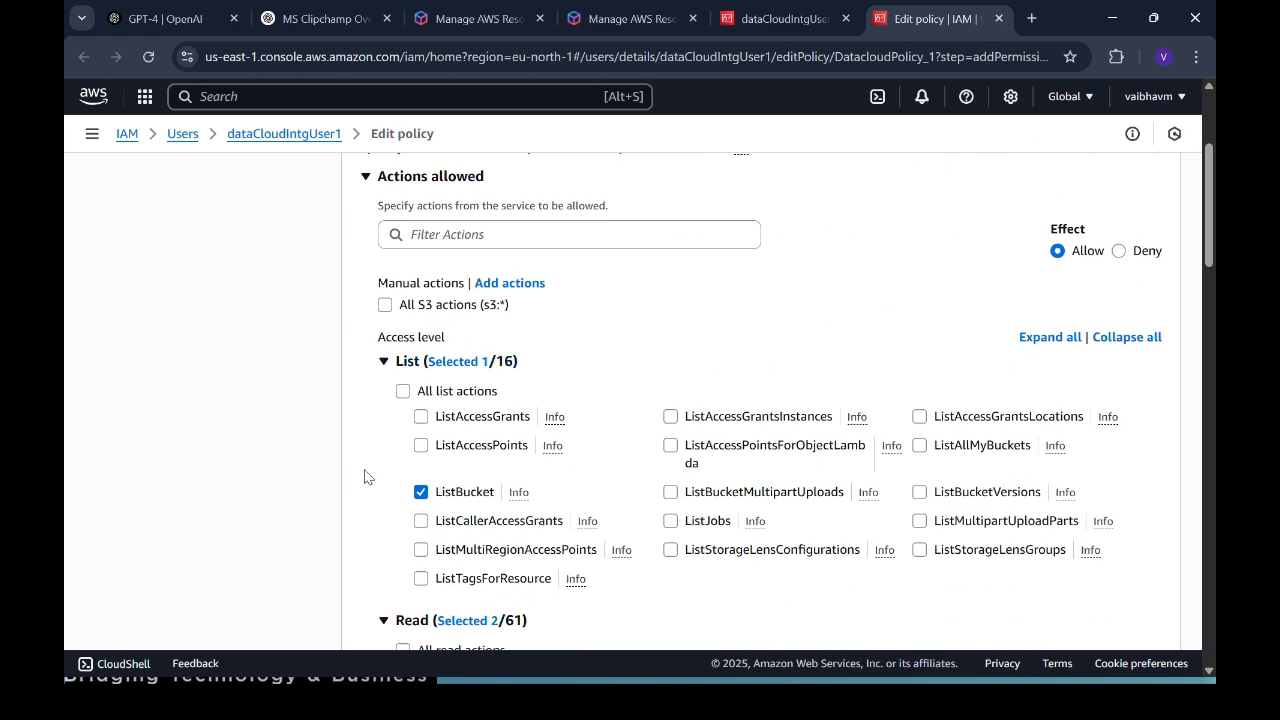
{"action": "left_click", "coordinate": [388, 361]}
{"action": "left_click", "coordinate": [385, 390]}
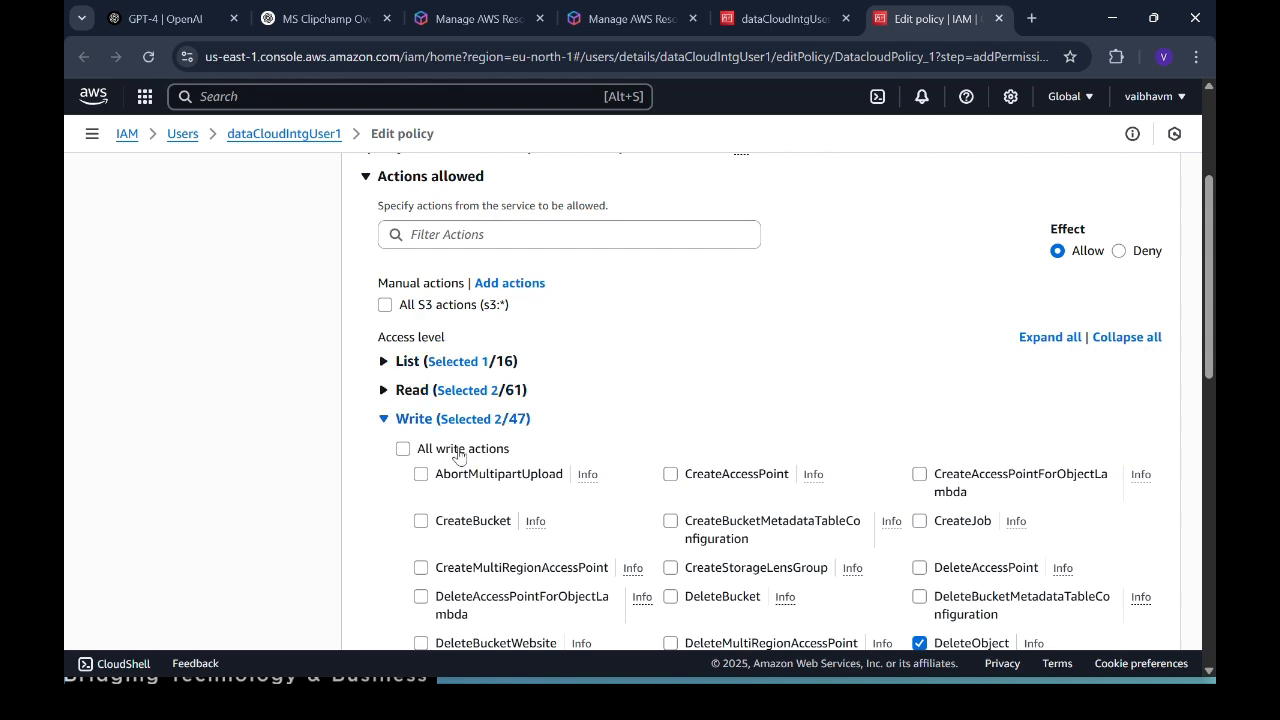
{"action": "left_click", "coordinate": [383, 418]}
{"action": "scroll", "coordinate": [557, 491], "scroll_direction": "up", "scroll_amount": 3}
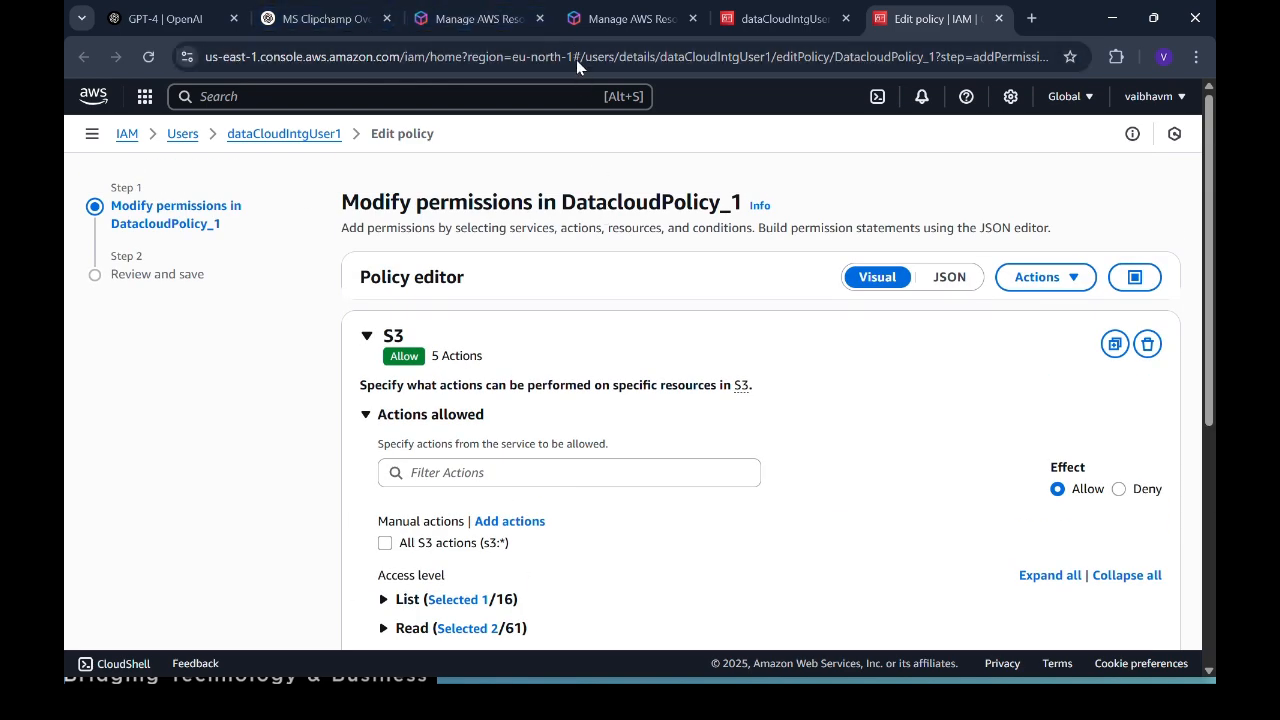
Step: Return to the dataCloudIntgUser1 page, discarding the unsaved policy edit
{"action": "left_click", "coordinate": [313, 139]}
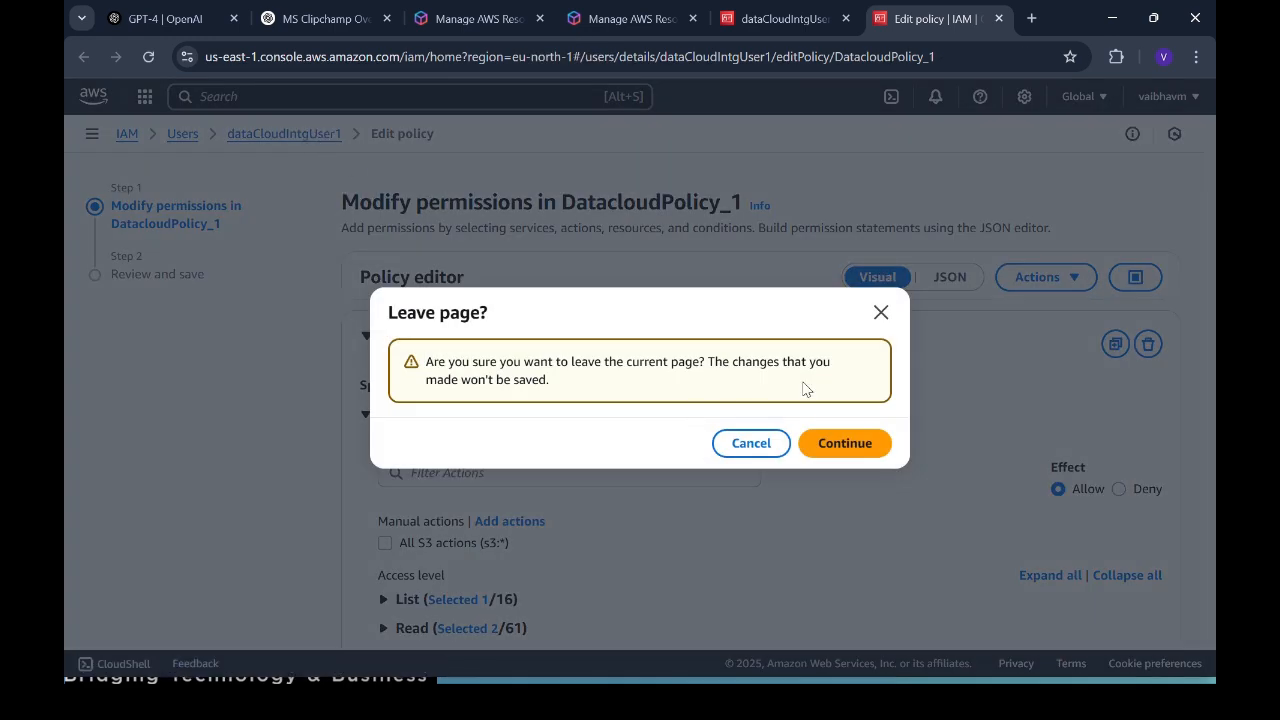
{"action": "left_click", "coordinate": [836, 445]}
{"action": "scroll", "coordinate": [467, 550], "scroll_direction": "down", "scroll_amount": 2}
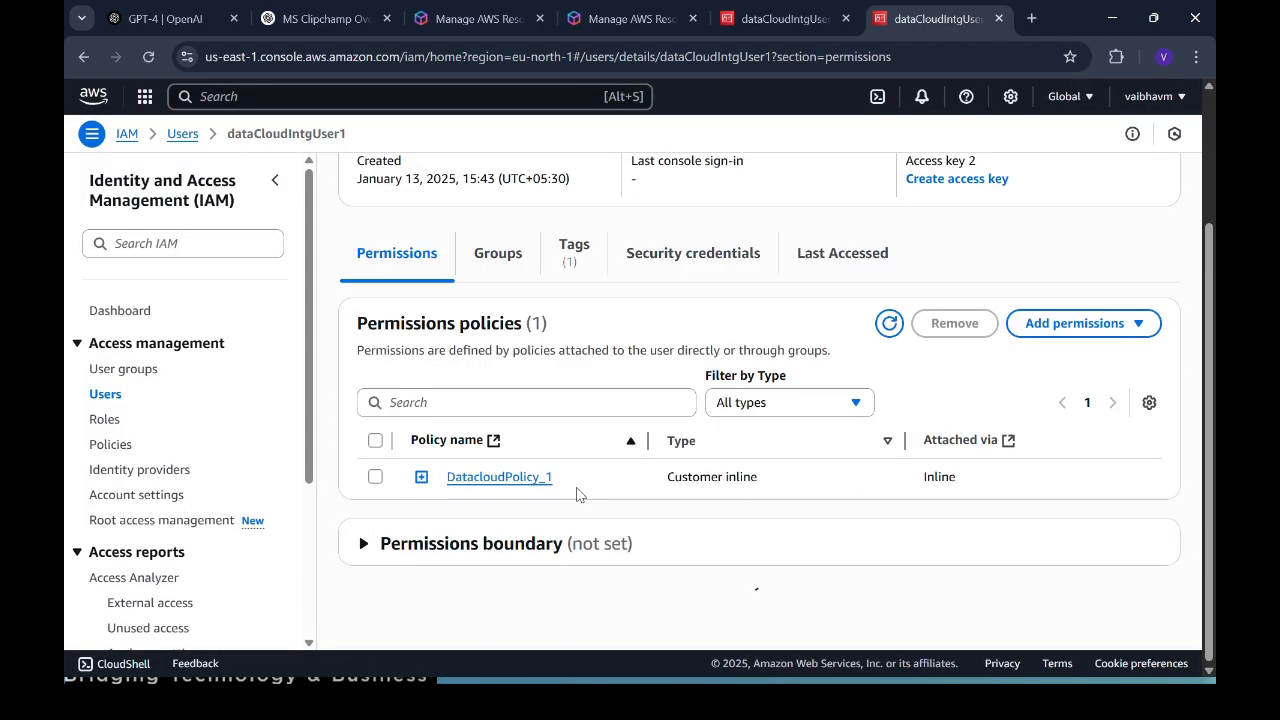
{"action": "scroll", "coordinate": [476, 543], "scroll_direction": "up", "scroll_amount": 2}
Step: Search for S3 and open the Amazon S3 general purpose buckets list
{"action": "left_click", "coordinate": [357, 96]}
{"action": "type", "text": "S3"}
{"action": "left_click", "coordinate": [453, 190]}
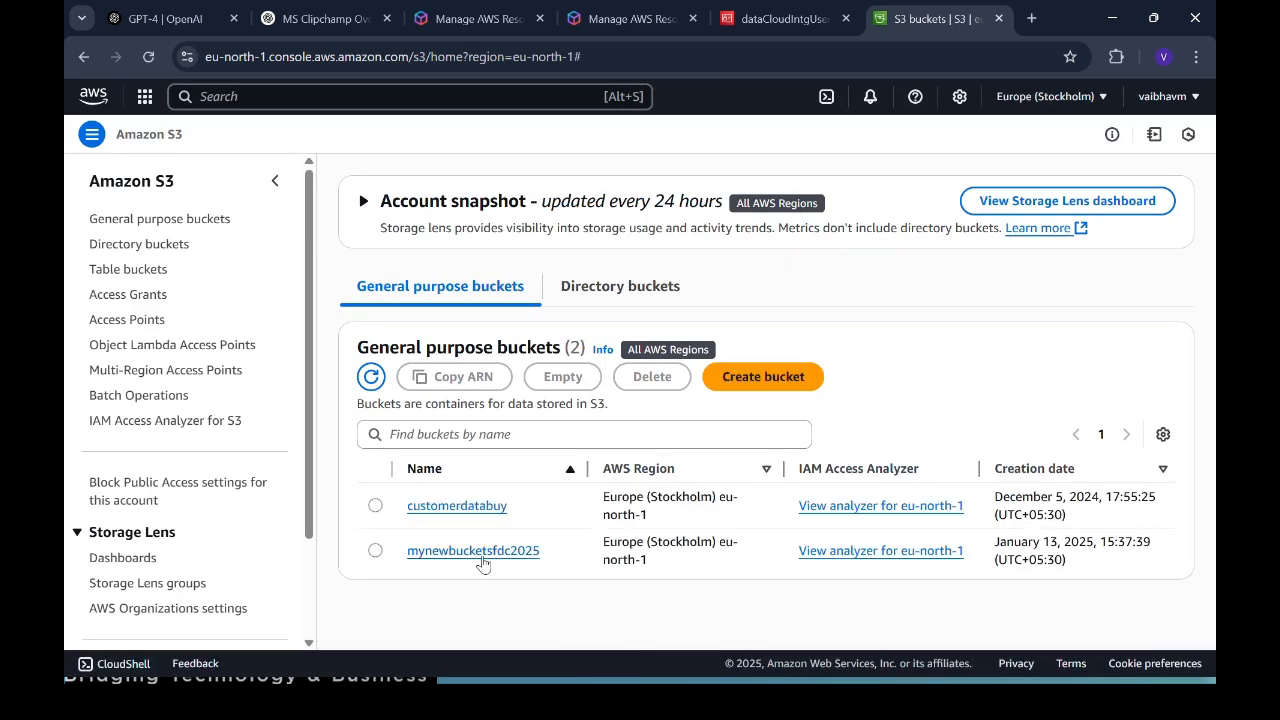
Step: Open bucket mynewbucketsfdc2025 and view its four objects, including sample_customers_data_with_id.csv
{"action": "left_click", "coordinate": [488, 556]}
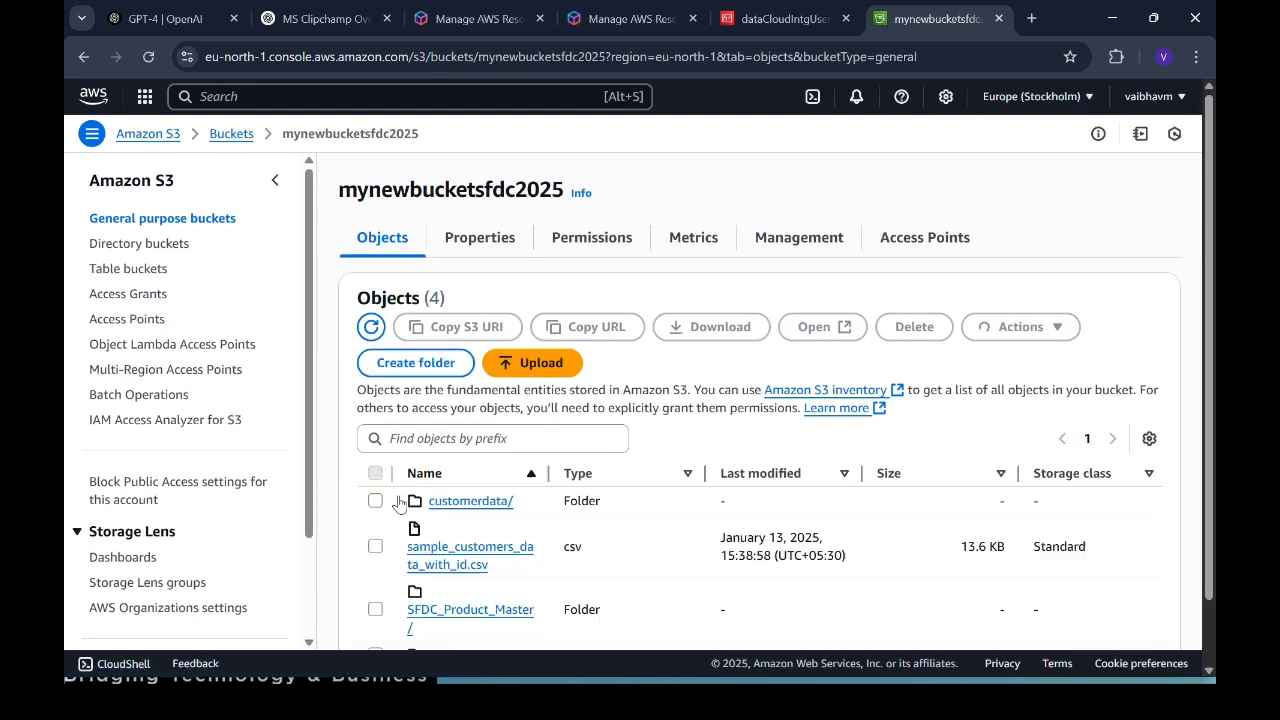
{"action": "scroll", "coordinate": [569, 631], "scroll_direction": "down", "scroll_amount": 1}
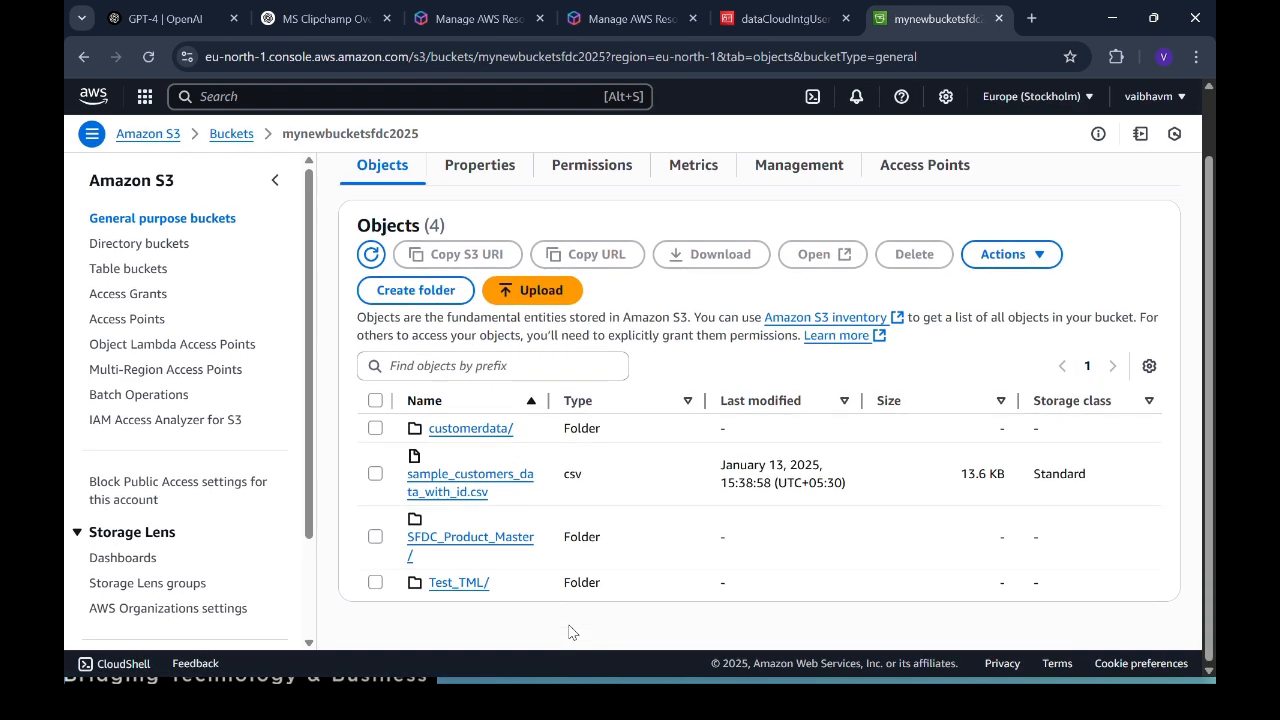
{"action": "left_click", "coordinate": [85, 57]}
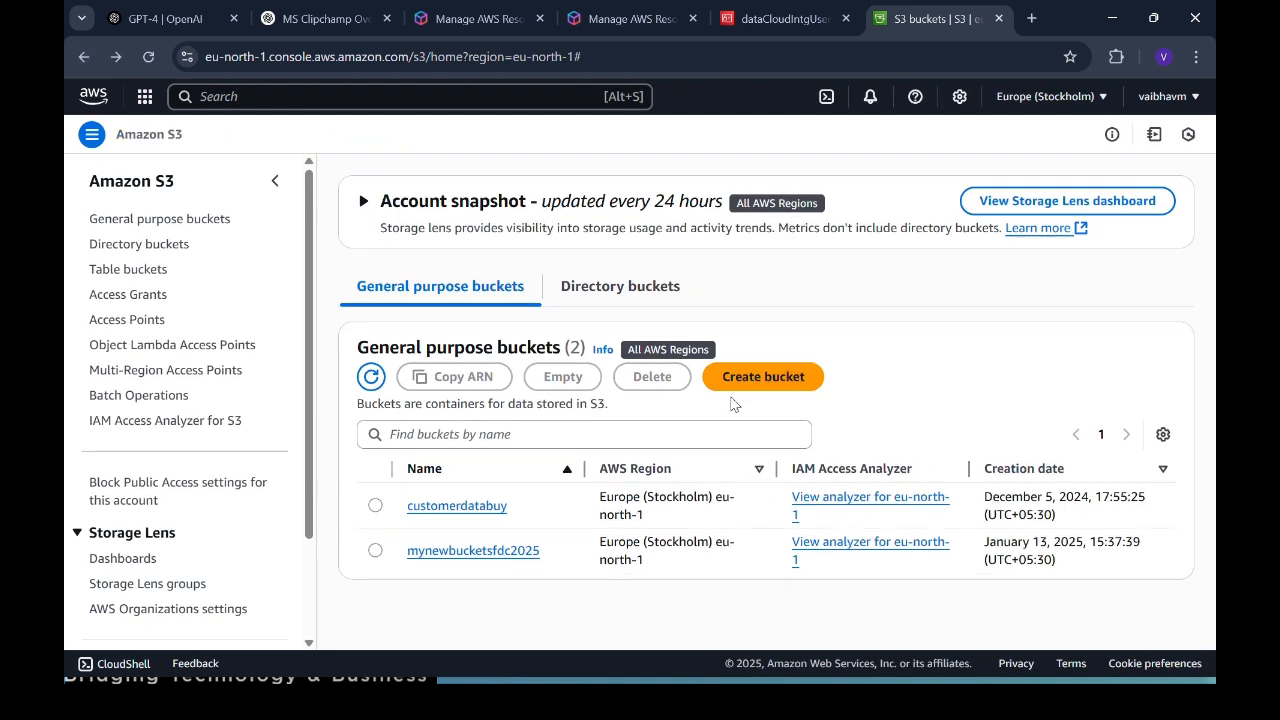
{"action": "left_click", "coordinate": [477, 555]}
{"action": "scroll", "coordinate": [649, 570], "scroll_direction": "down", "scroll_amount": 1}
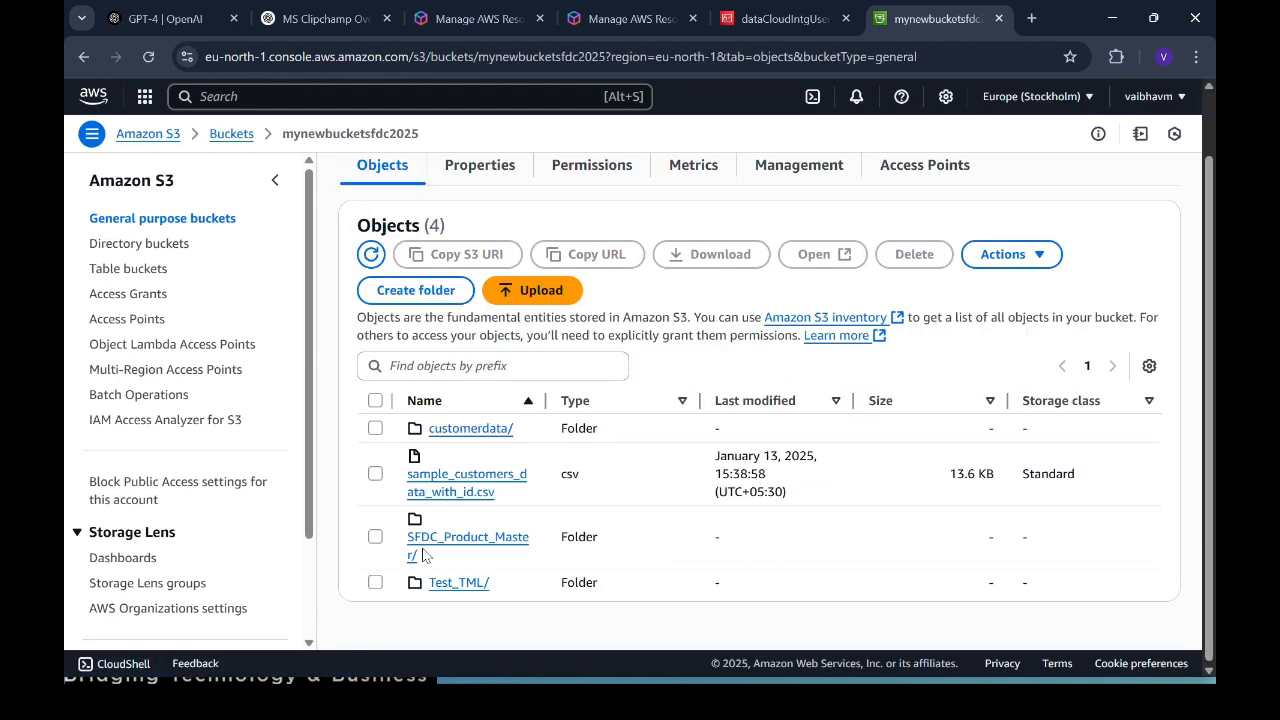
Step: Create a folder named Prospect_Retail_data in the mynewbucketsfdc2025 bucket
{"action": "left_click", "coordinate": [423, 290]}
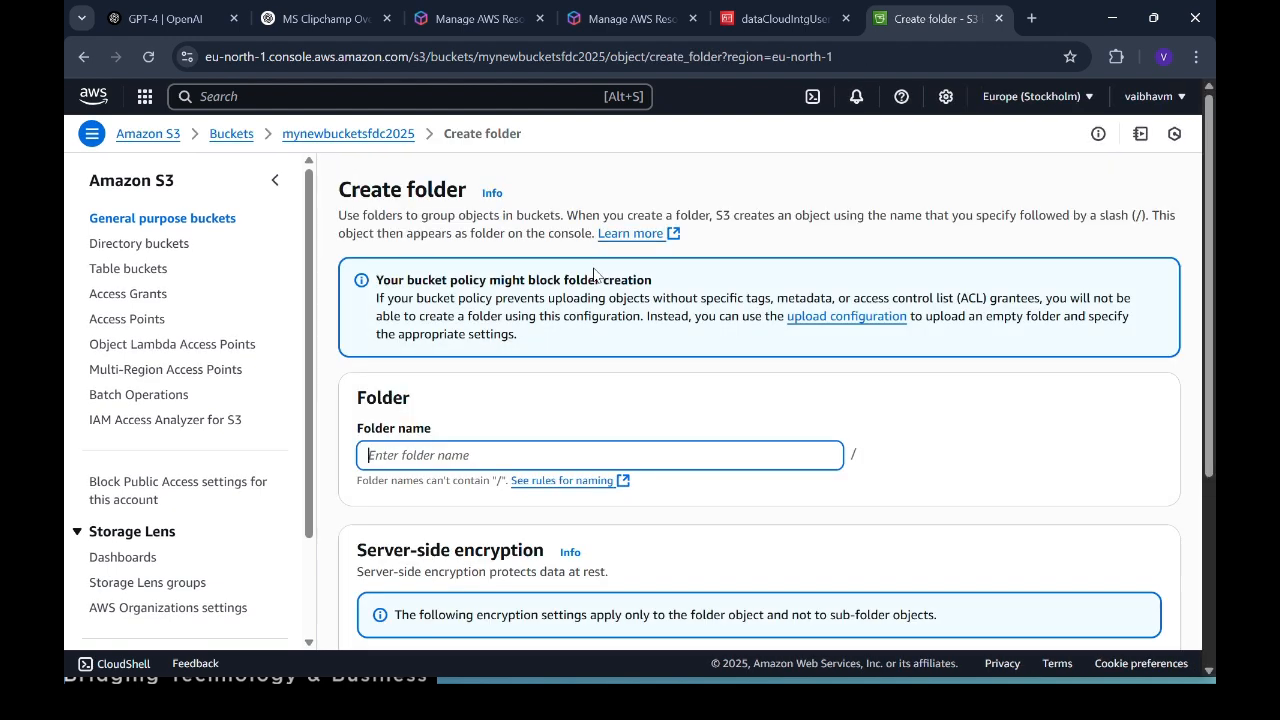
{"action": "scroll", "coordinate": [665, 634], "scroll_direction": "down", "scroll_amount": 3}
{"action": "type", "text": "Prospect_Retail_data"}
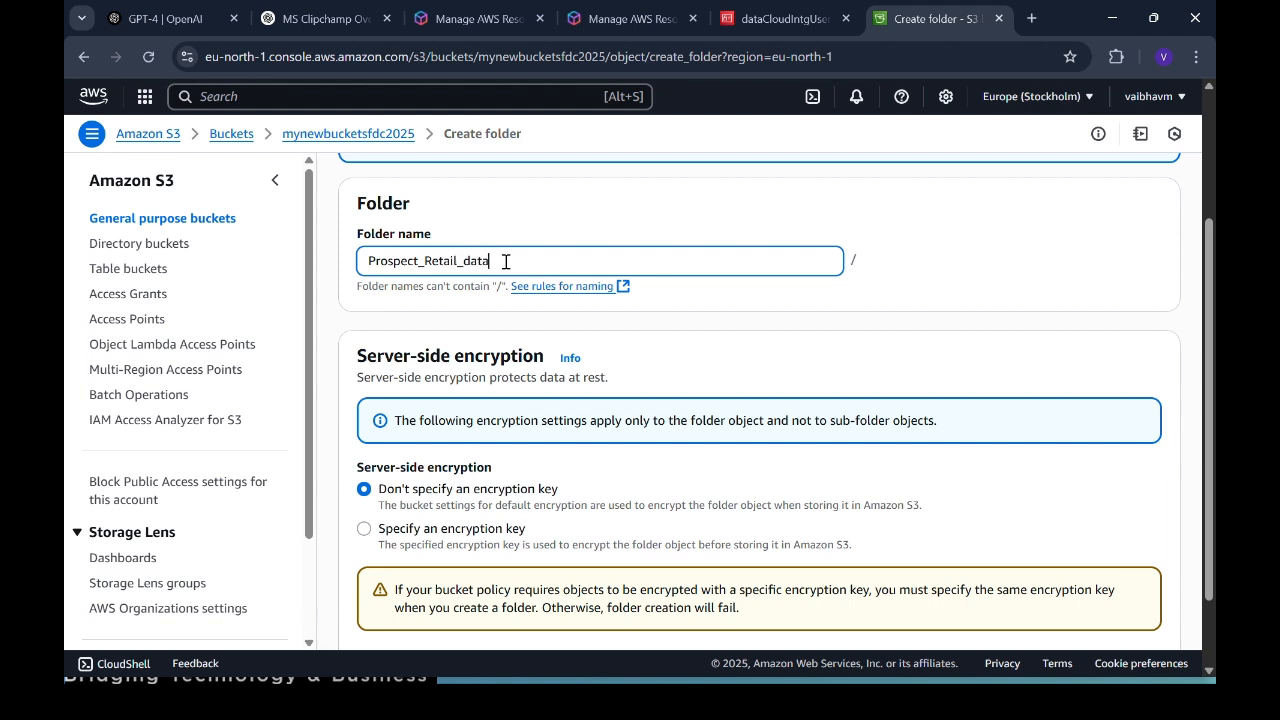
{"action": "scroll", "coordinate": [760, 560], "scroll_direction": "down", "scroll_amount": 1}
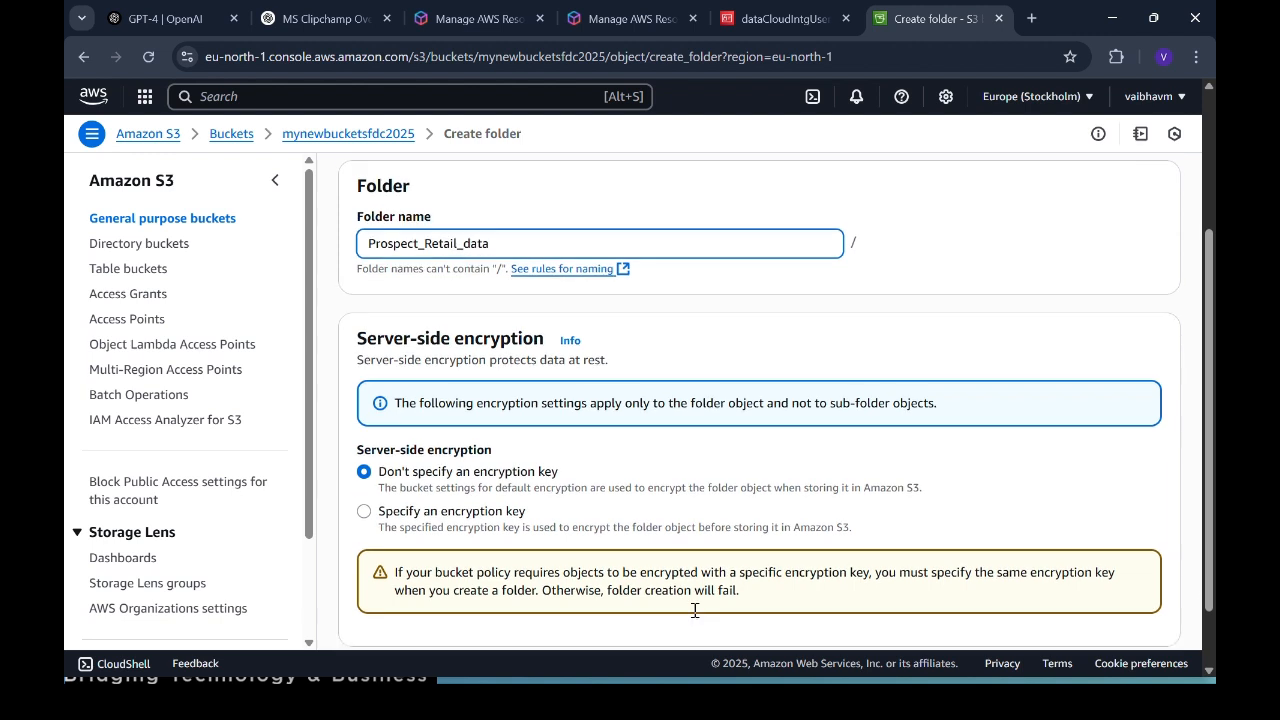
{"action": "scroll", "coordinate": [928, 440], "scroll_direction": "up", "scroll_amount": 3}
{"action": "scroll", "coordinate": [928, 440], "scroll_direction": "down", "scroll_amount": 3}
{"action": "left_click", "coordinate": [1152, 606]}
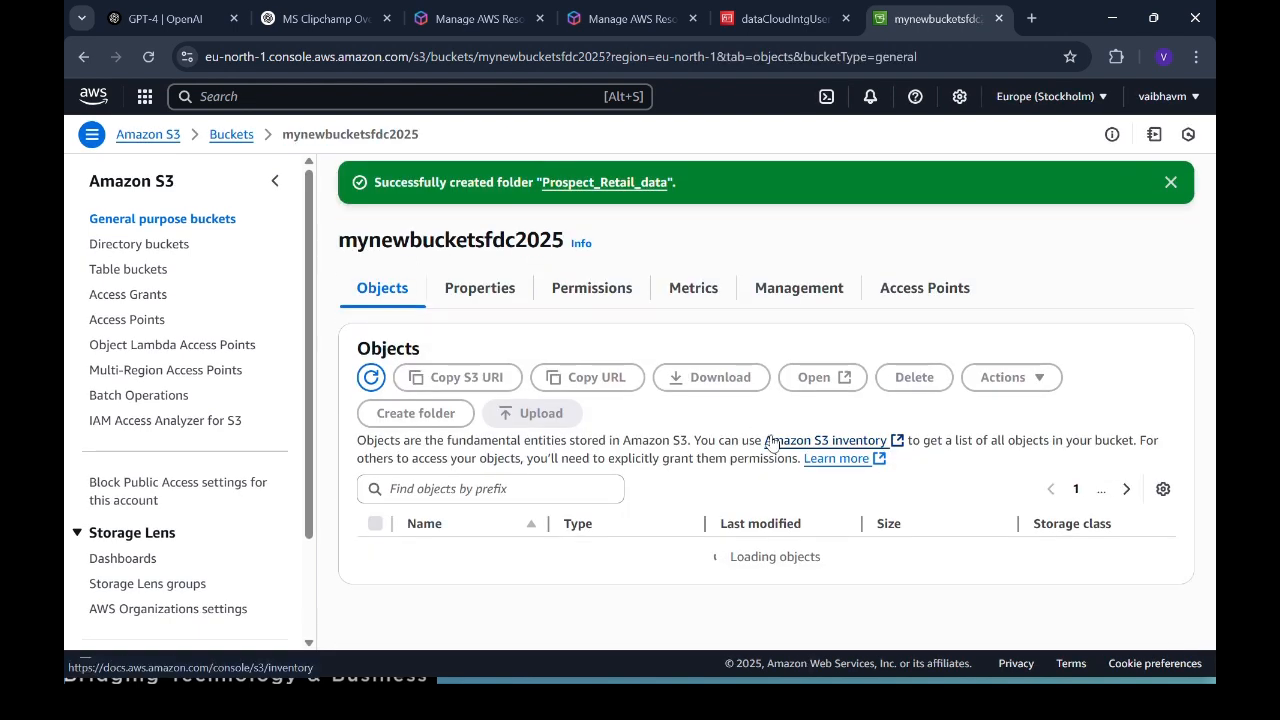
Step: Open the empty Prospect_Retail_data folder and bring up the Prospect_Files window
{"action": "scroll", "coordinate": [435, 483], "scroll_direction": "up", "scroll_amount": 3}
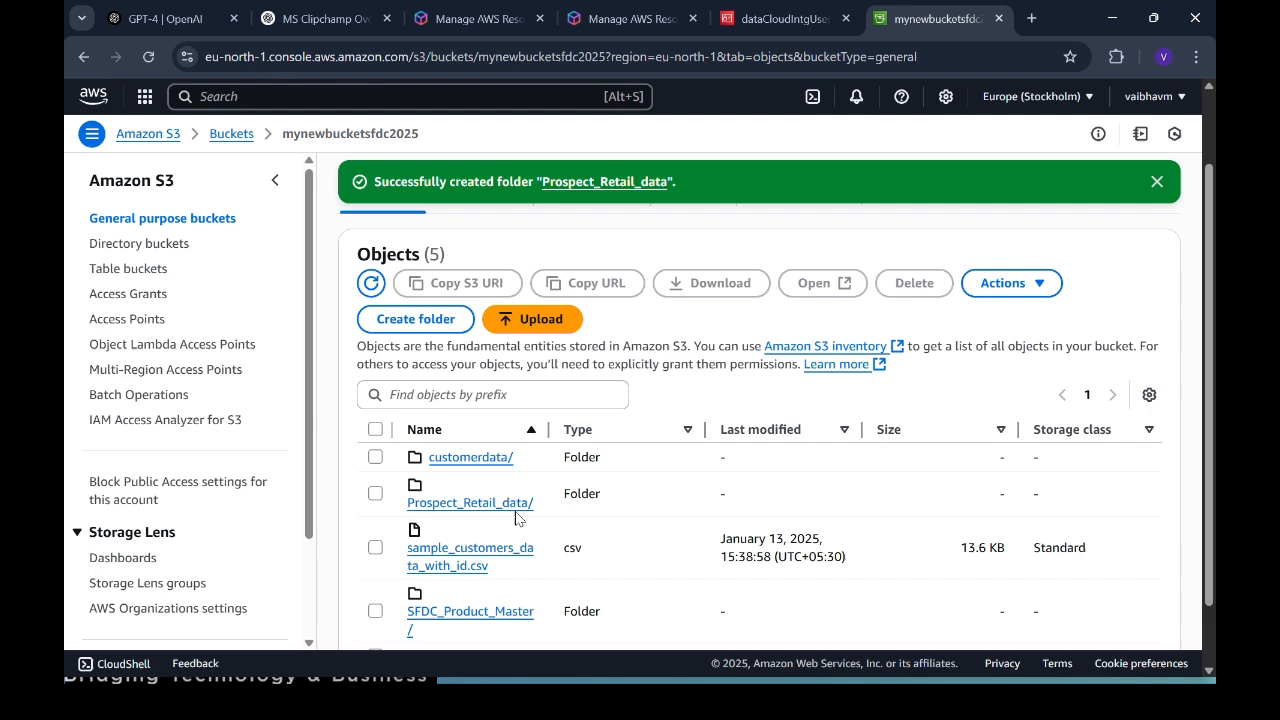
{"action": "scroll", "coordinate": [488, 455], "scroll_direction": "down", "scroll_amount": 2}
{"action": "left_click", "coordinate": [488, 453]}
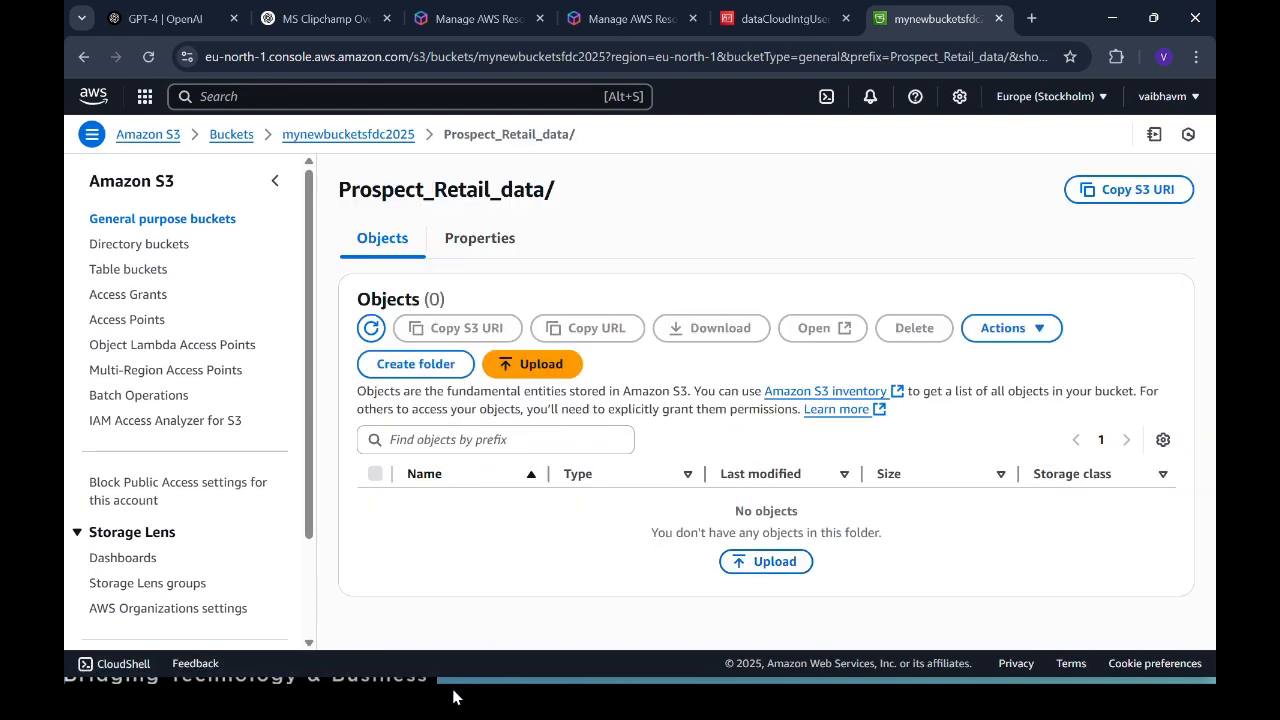
{"action": "left_click", "coordinate": [1156, 20]}
{"action": "left_click", "coordinate": [1160, 20]}
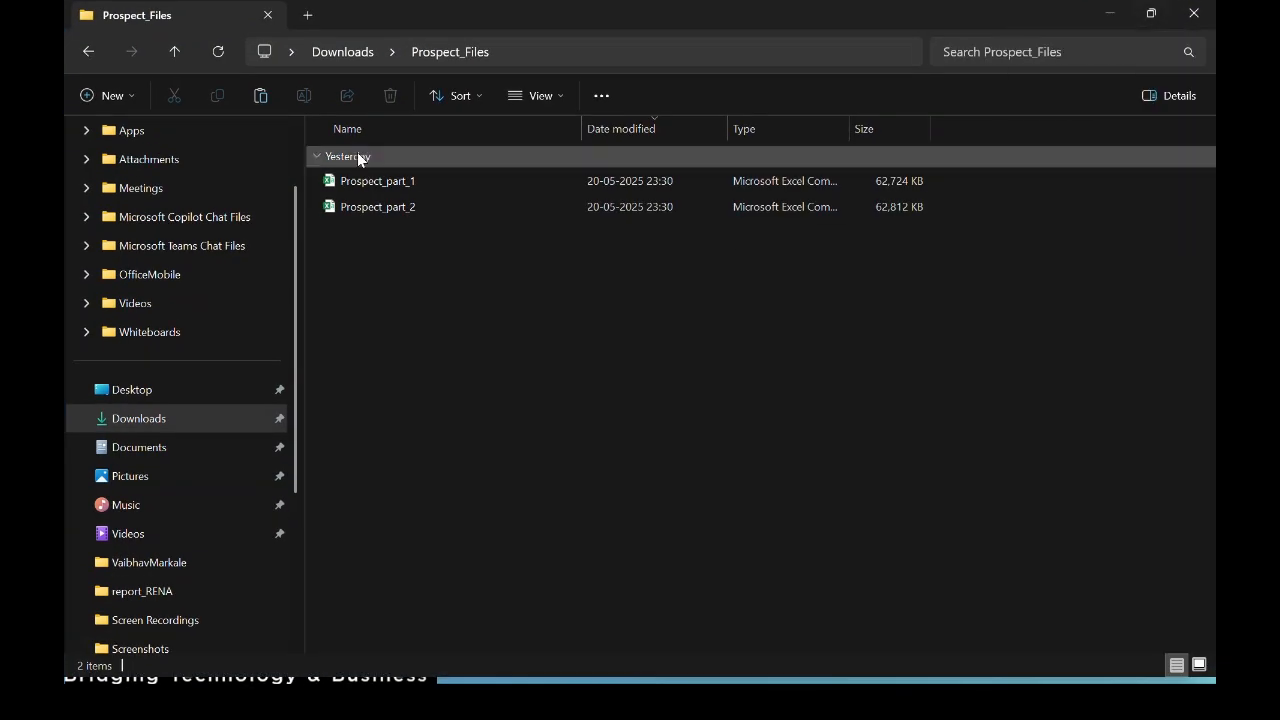
Step: Open Prospect_part_1 from the Prospect_Files folder in Excel
{"action": "left_click", "coordinate": [349, 180]}
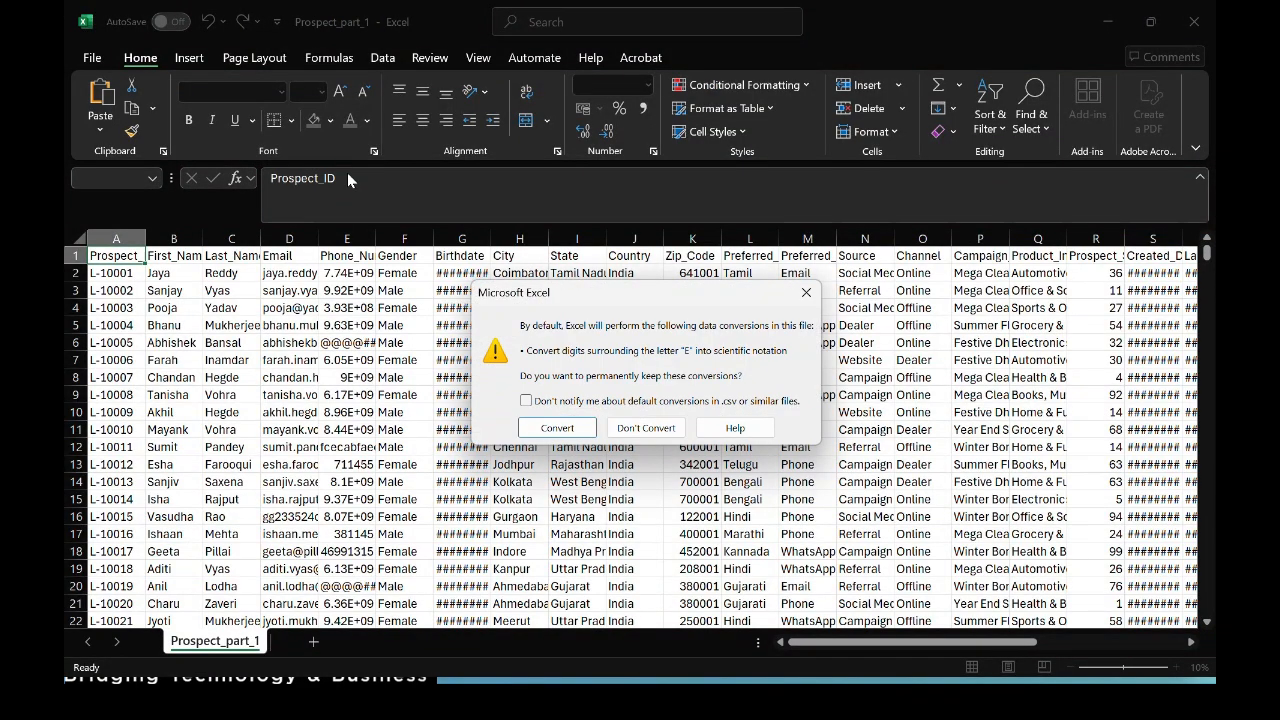
Step: Confirm Prospect_part_1's Prospect_ID column holds 250001 entries without converting data, then close Excel
{"action": "left_click", "coordinate": [806, 292]}
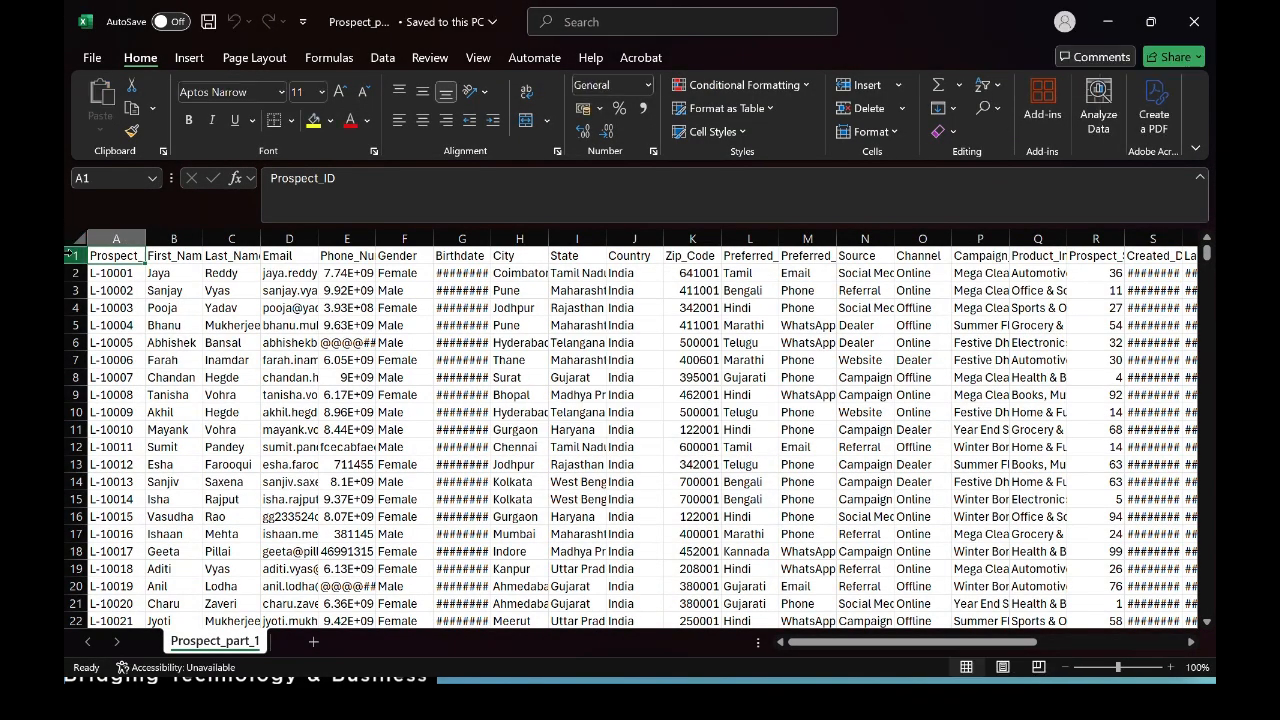
{"action": "left_click", "coordinate": [112, 238]}
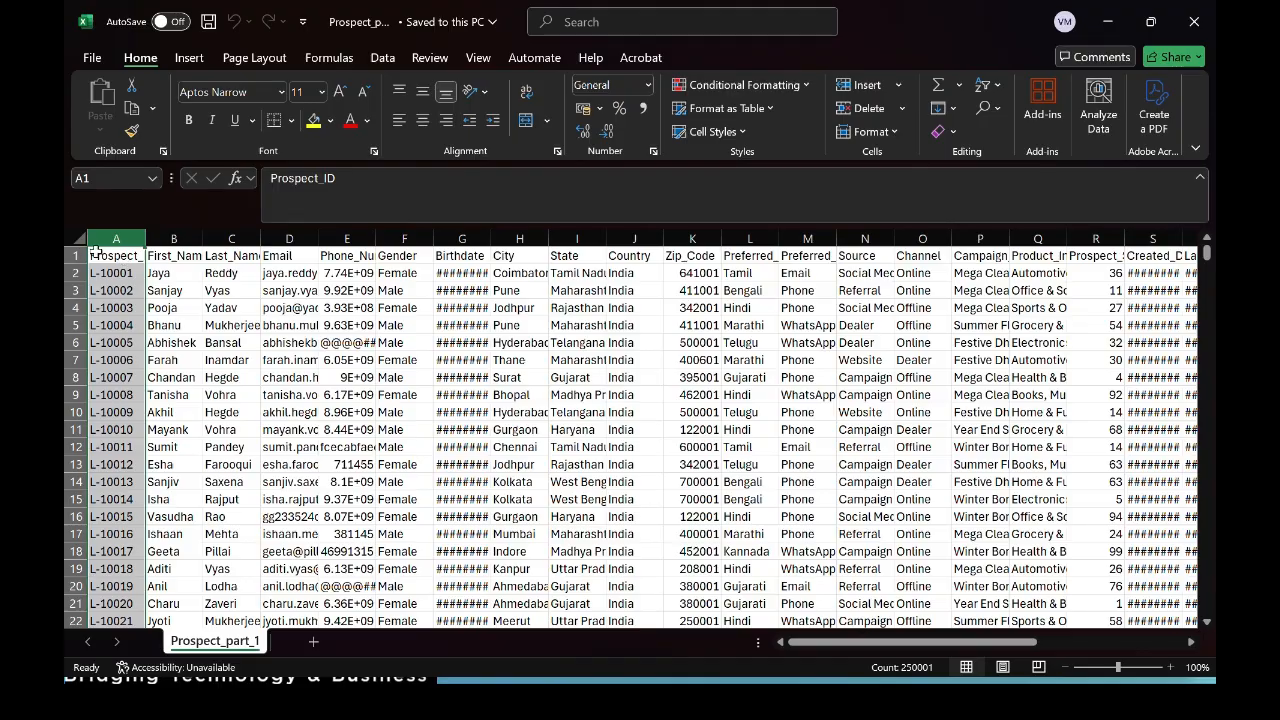
{"action": "scroll", "coordinate": [894, 449], "scroll_direction": "right", "scroll_amount": 5}
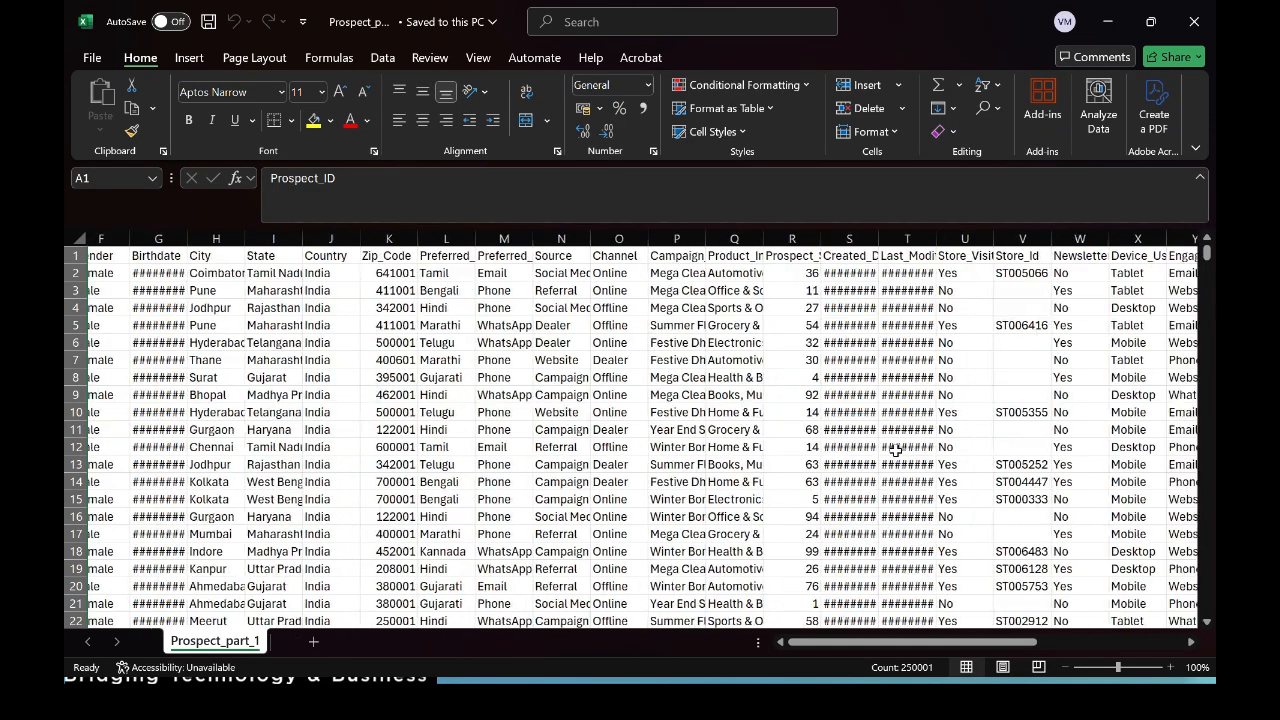
{"action": "scroll", "coordinate": [894, 449], "scroll_direction": "left", "scroll_amount": 5}
{"action": "left_click", "coordinate": [632, 378]}
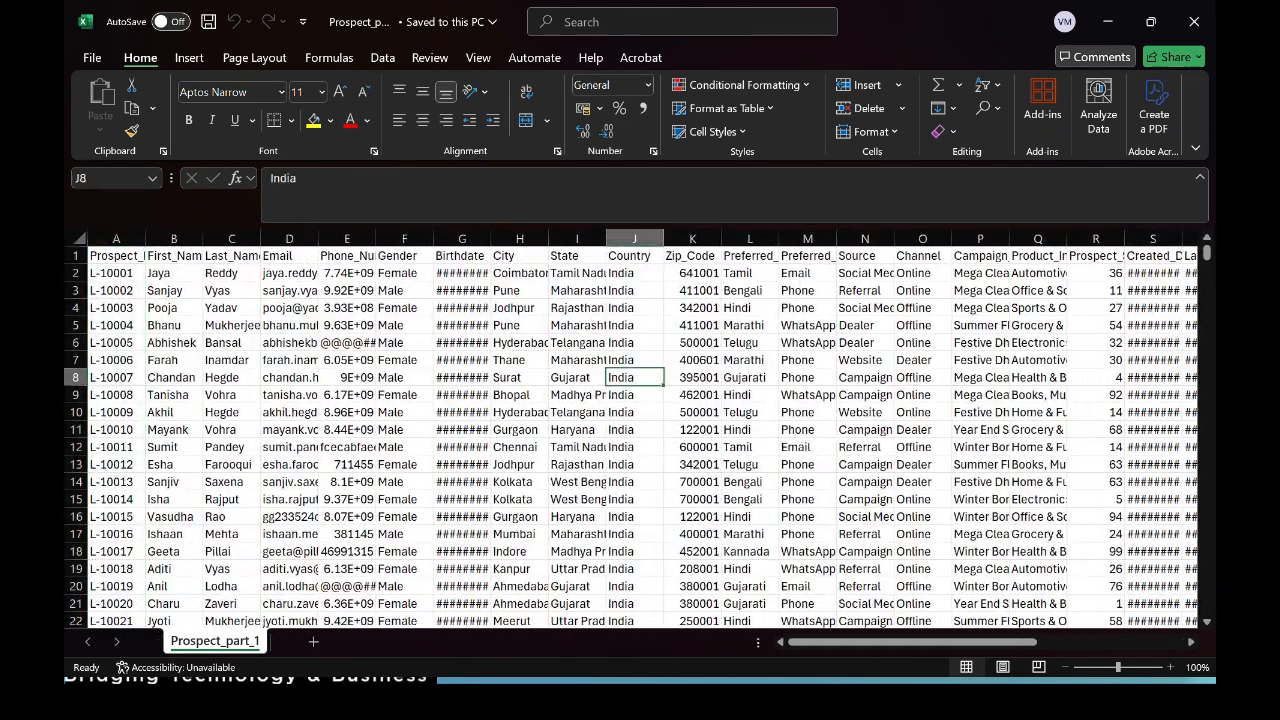
{"action": "left_click", "coordinate": [1195, 20]}
{"action": "left_click_drag", "start_coordinate": [374, 187], "coordinate": [391, 157]}
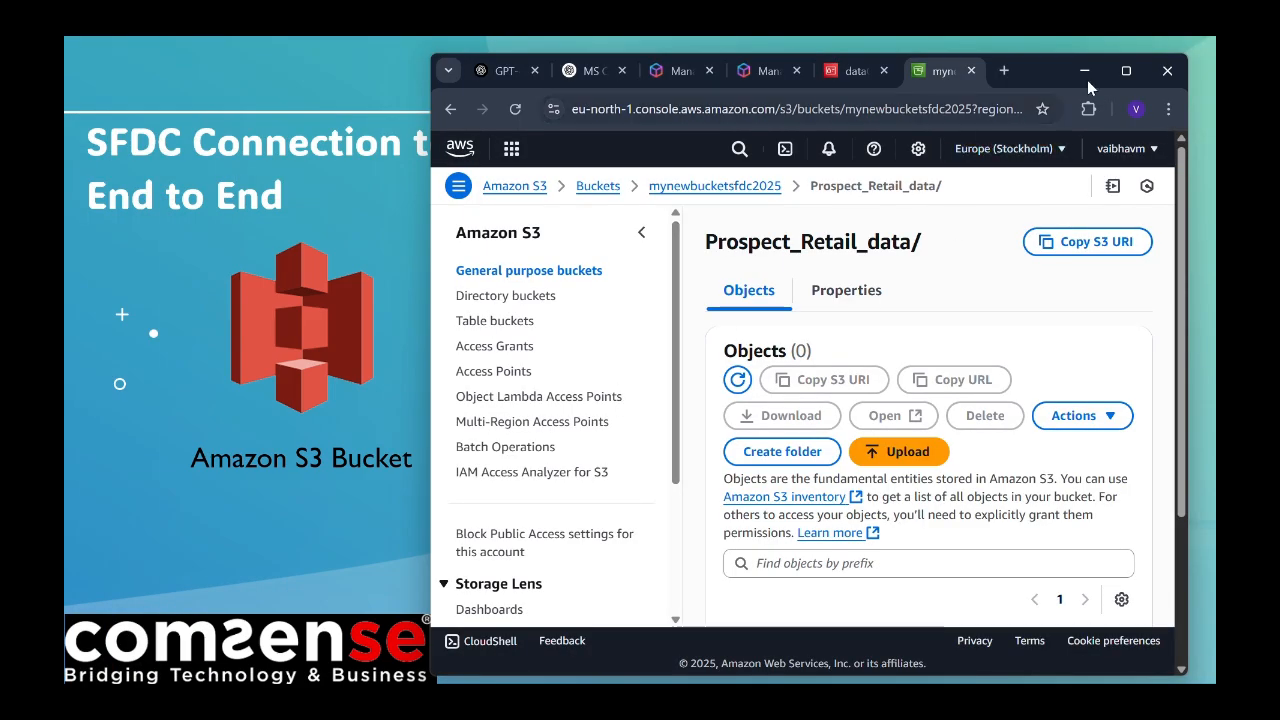
Step: Add Prospect_part_1 from Prospect_Files to the upload list for Prospect_Retail_data
{"action": "left_click", "coordinate": [1126, 70]}
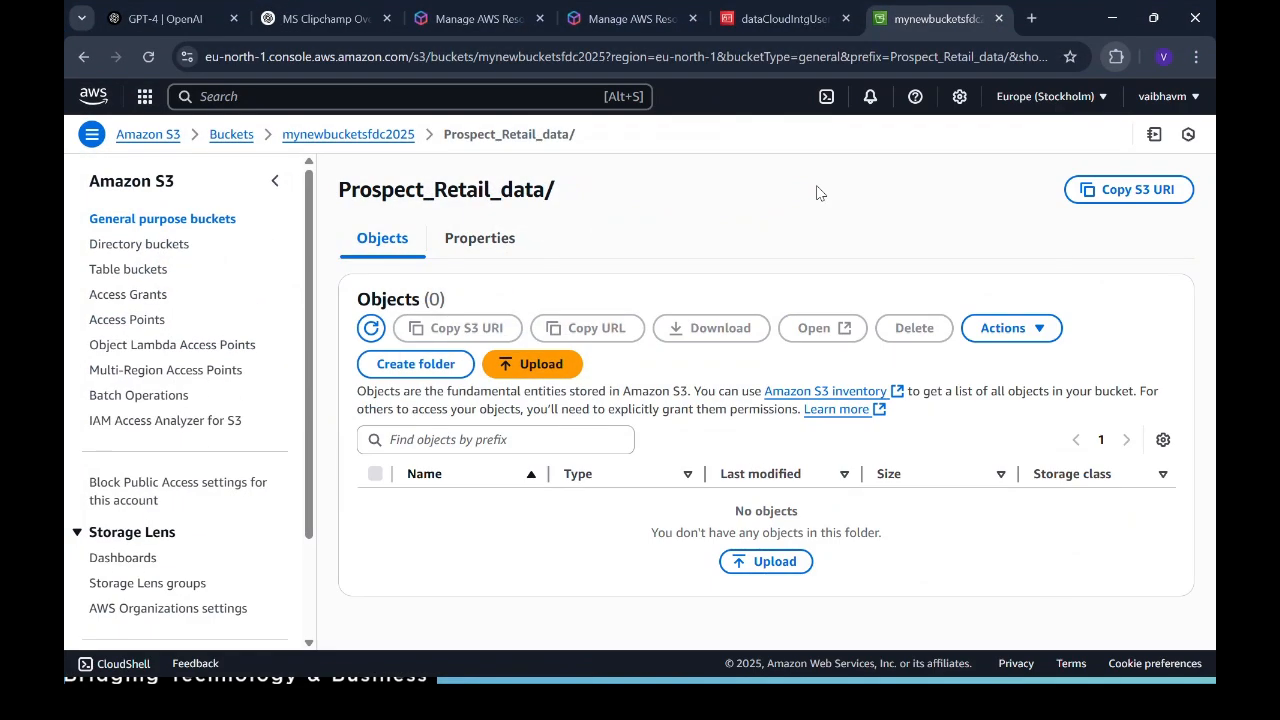
{"action": "left_click", "coordinate": [515, 366]}
{"action": "left_click", "coordinate": [1005, 344]}
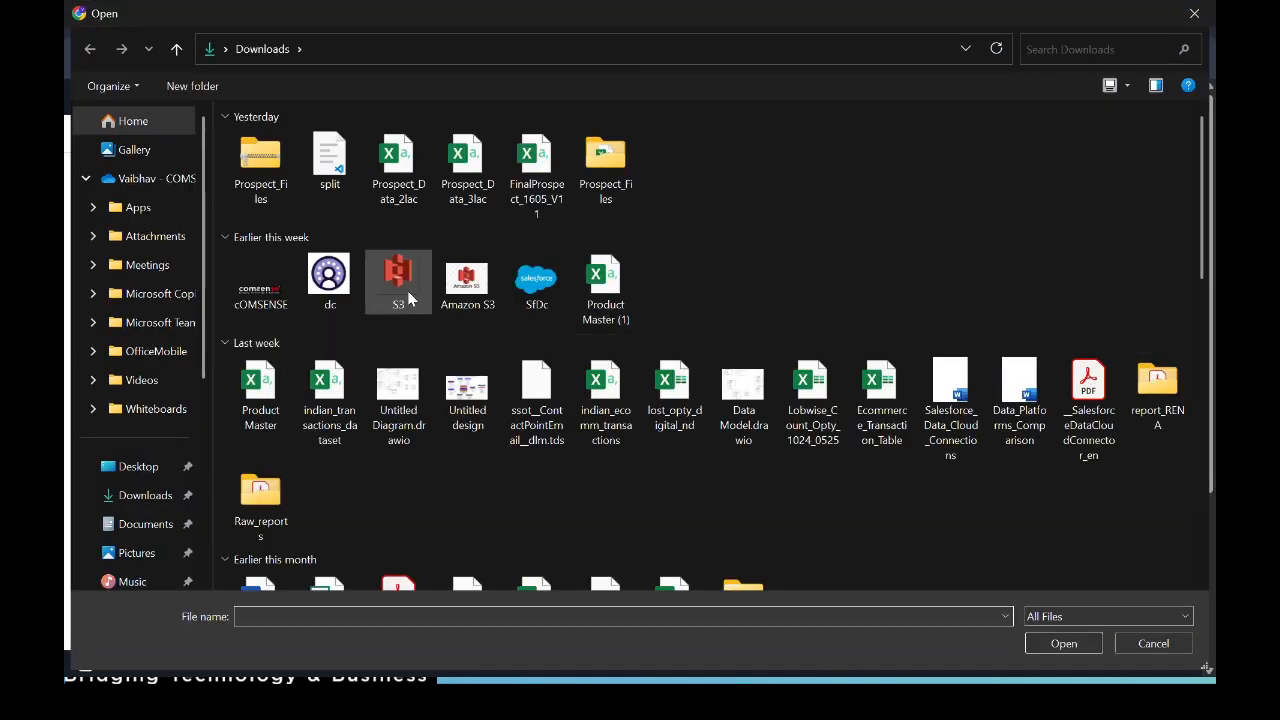
{"action": "double_click", "coordinate": [636, 176]}
{"action": "left_click", "coordinate": [434, 170]}
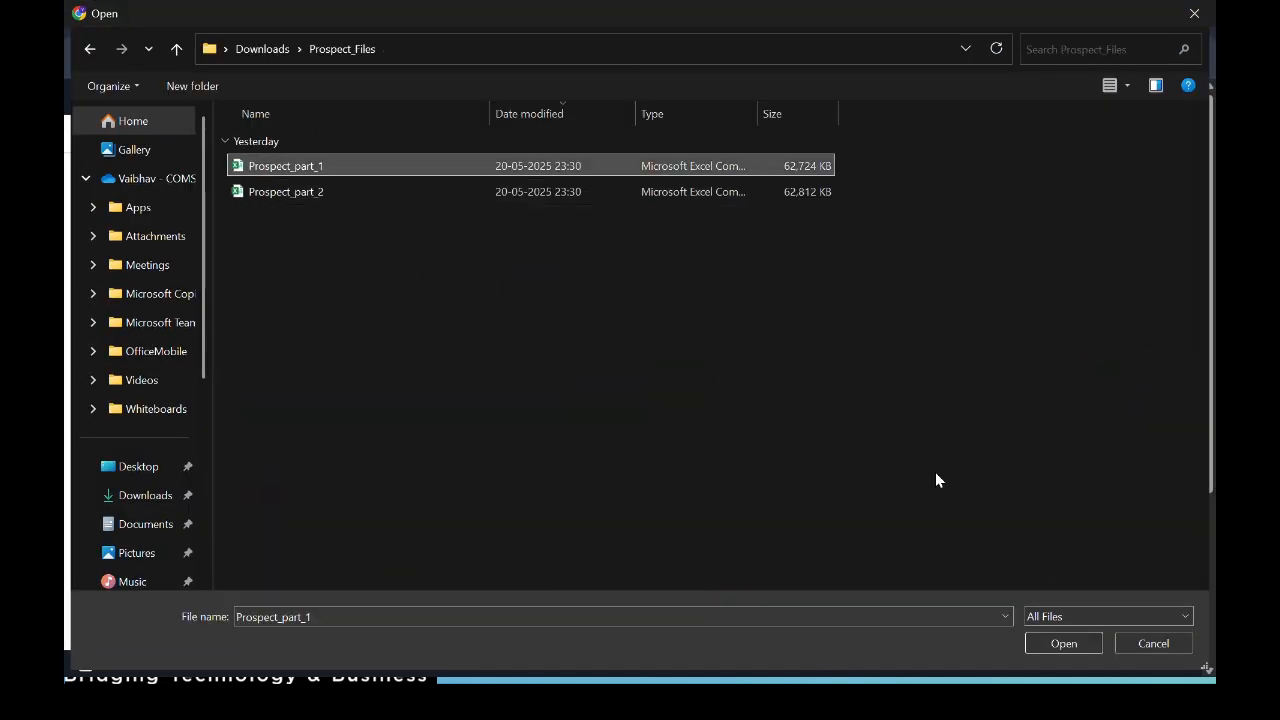
{"action": "left_click", "coordinate": [1064, 645]}
{"action": "scroll", "coordinate": [720, 437], "scroll_direction": "down", "scroll_amount": 3}
{"action": "scroll", "coordinate": [720, 437], "scroll_direction": "up", "scroll_amount": 3}
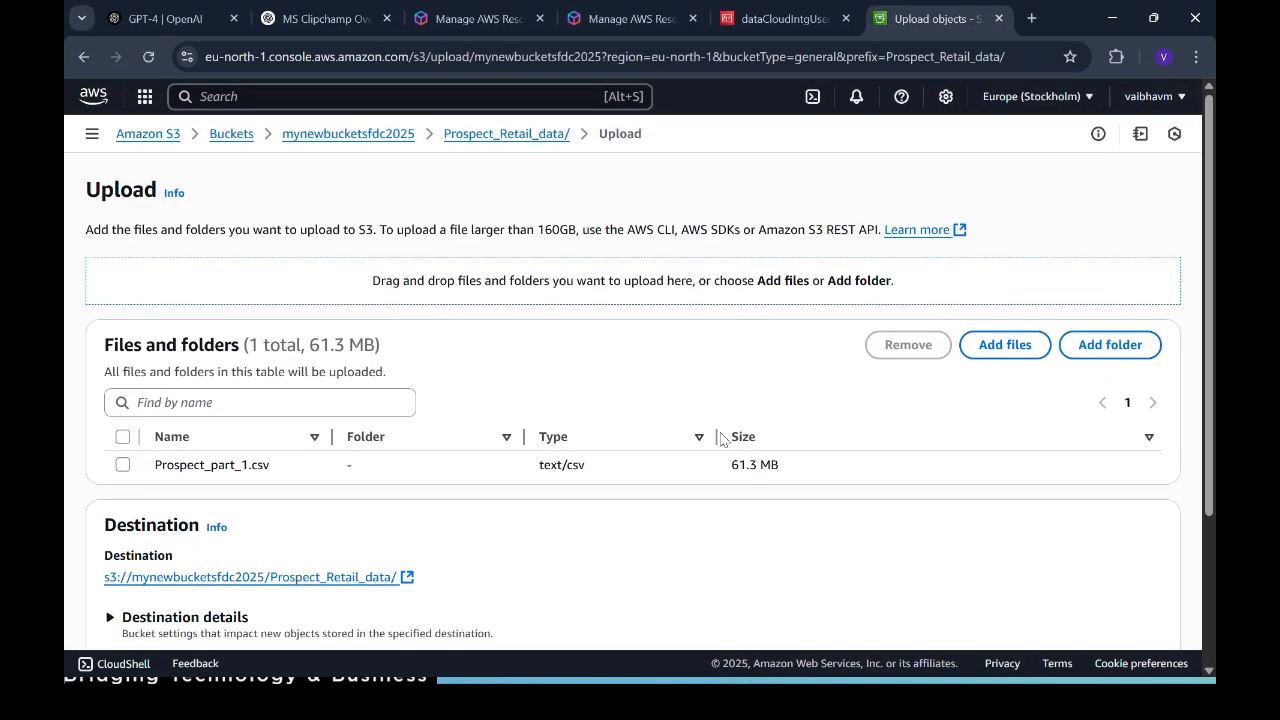
Step: Upload Prospect_part_1.csv (61.3 MB) and close the upload status once it succeeds
{"action": "left_click", "coordinate": [122, 464]}
{"action": "scroll", "coordinate": [780, 523], "scroll_direction": "down", "scroll_amount": 2}
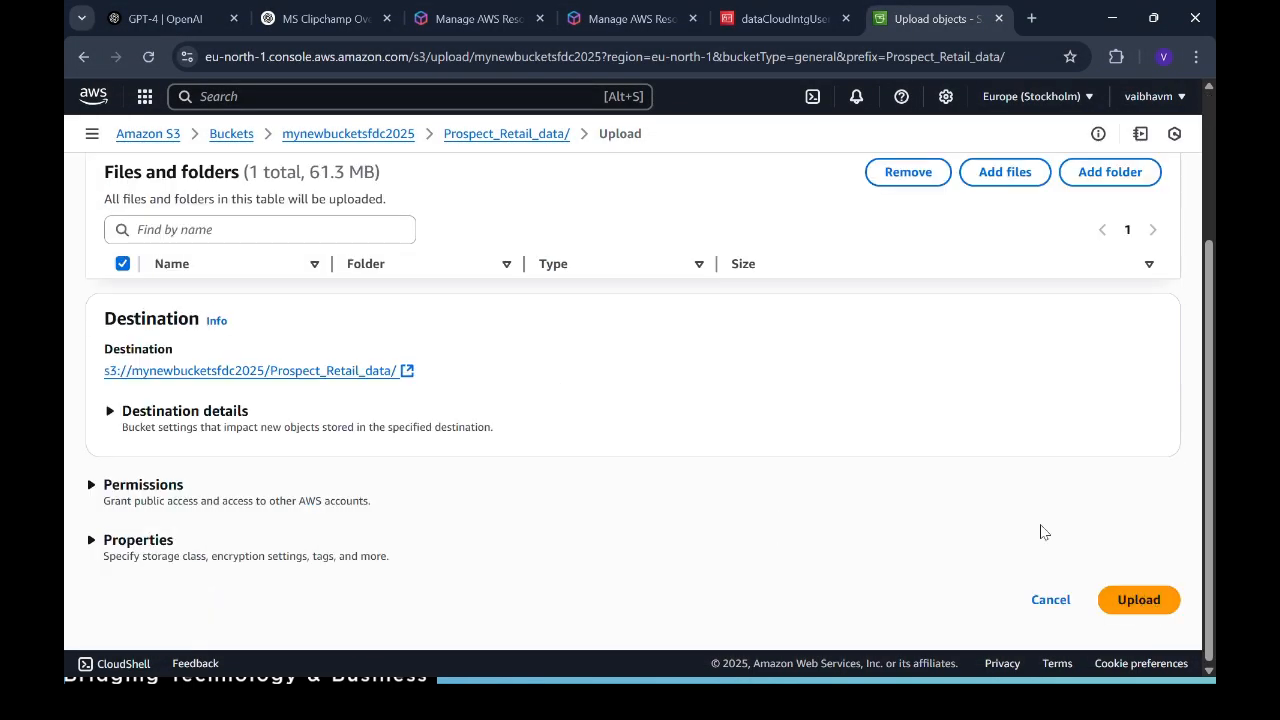
{"action": "scroll", "coordinate": [921, 440], "scroll_direction": "up", "scroll_amount": 1}
{"action": "scroll", "coordinate": [917, 437], "scroll_direction": "up", "scroll_amount": 1}
{"action": "scroll", "coordinate": [894, 554], "scroll_direction": "down", "scroll_amount": 2}
{"action": "scroll", "coordinate": [895, 558], "scroll_direction": "up", "scroll_amount": 2}
{"action": "scroll", "coordinate": [895, 557], "scroll_direction": "down", "scroll_amount": 2}
{"action": "left_click", "coordinate": [1155, 598]}
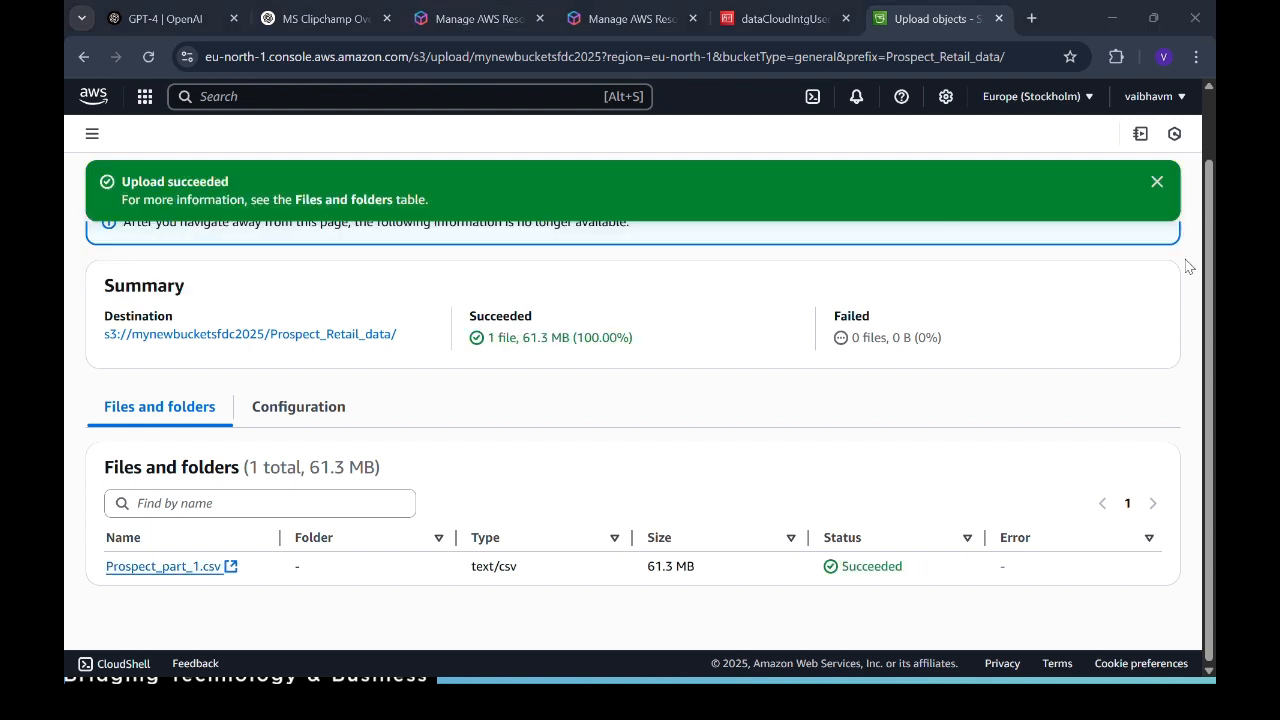
{"action": "left_click", "coordinate": [1157, 185]}
{"action": "left_click", "coordinate": [1144, 178]}
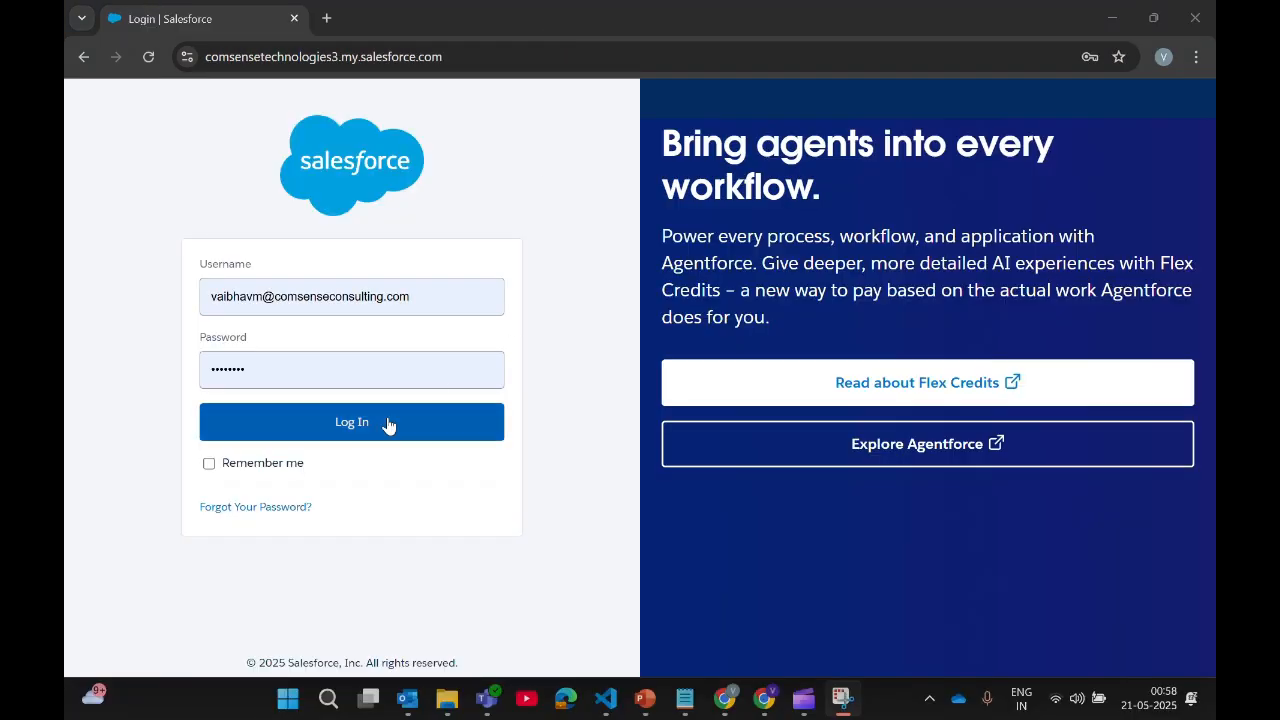
Step: Log in to the Salesforce org with the saved credentials and reach the Data Cloud Home page
{"action": "left_click", "coordinate": [350, 432]}
{"action": "left_click", "coordinate": [362, 424]}
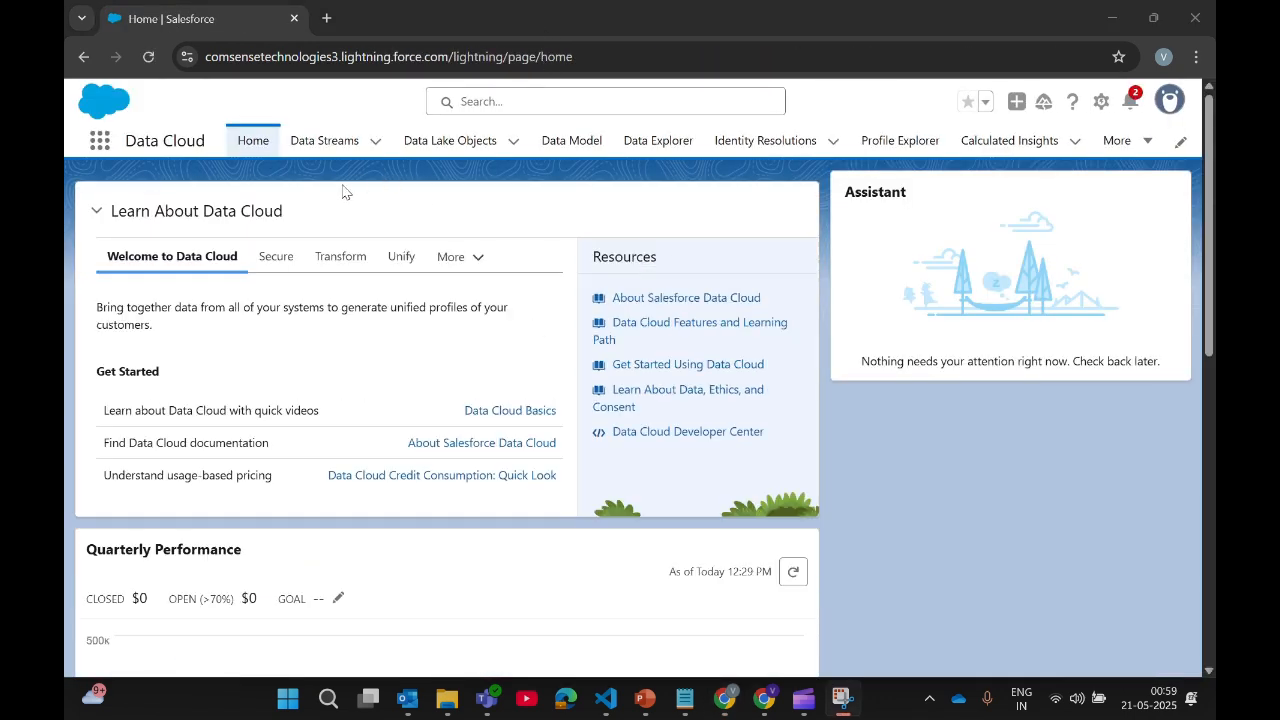
Step: In Data Cloud Setup, search Quick Find for 'connector' and open Other Connectors with its 4 connections
{"action": "scroll", "coordinate": [298, 435], "scroll_direction": "down", "scroll_amount": 2}
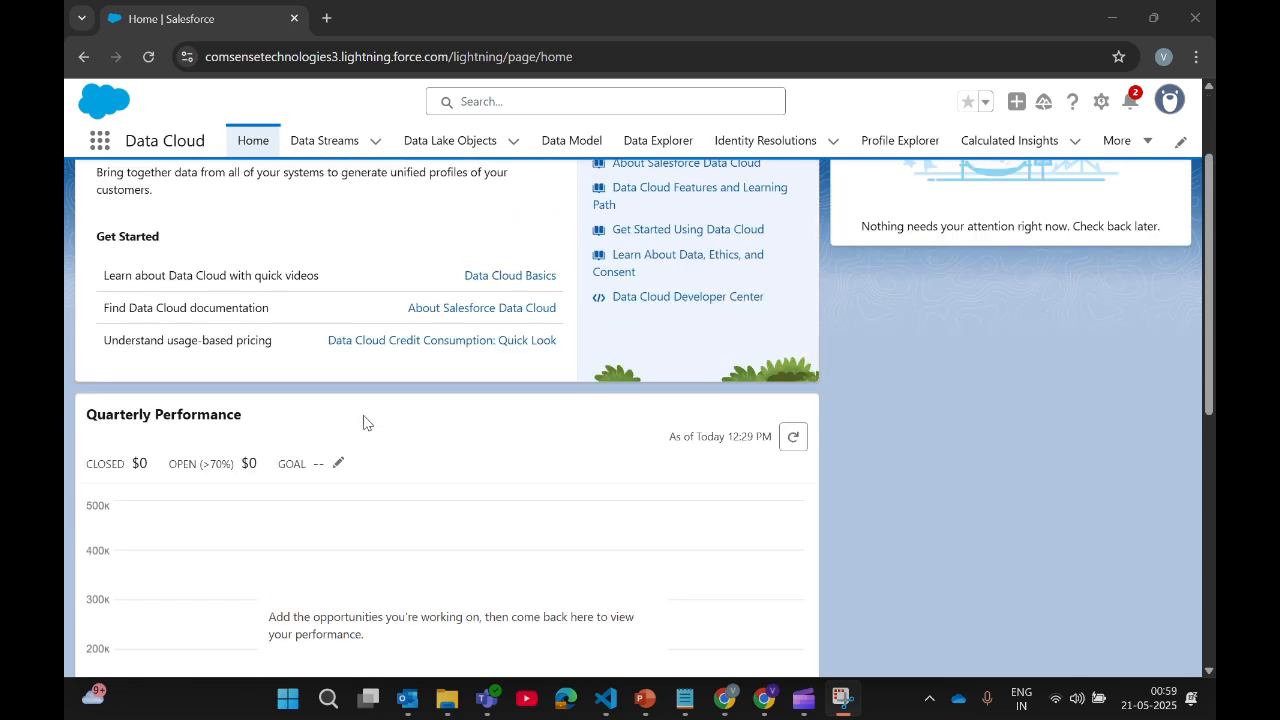
{"action": "scroll", "coordinate": [366, 420], "scroll_direction": "up", "scroll_amount": 2}
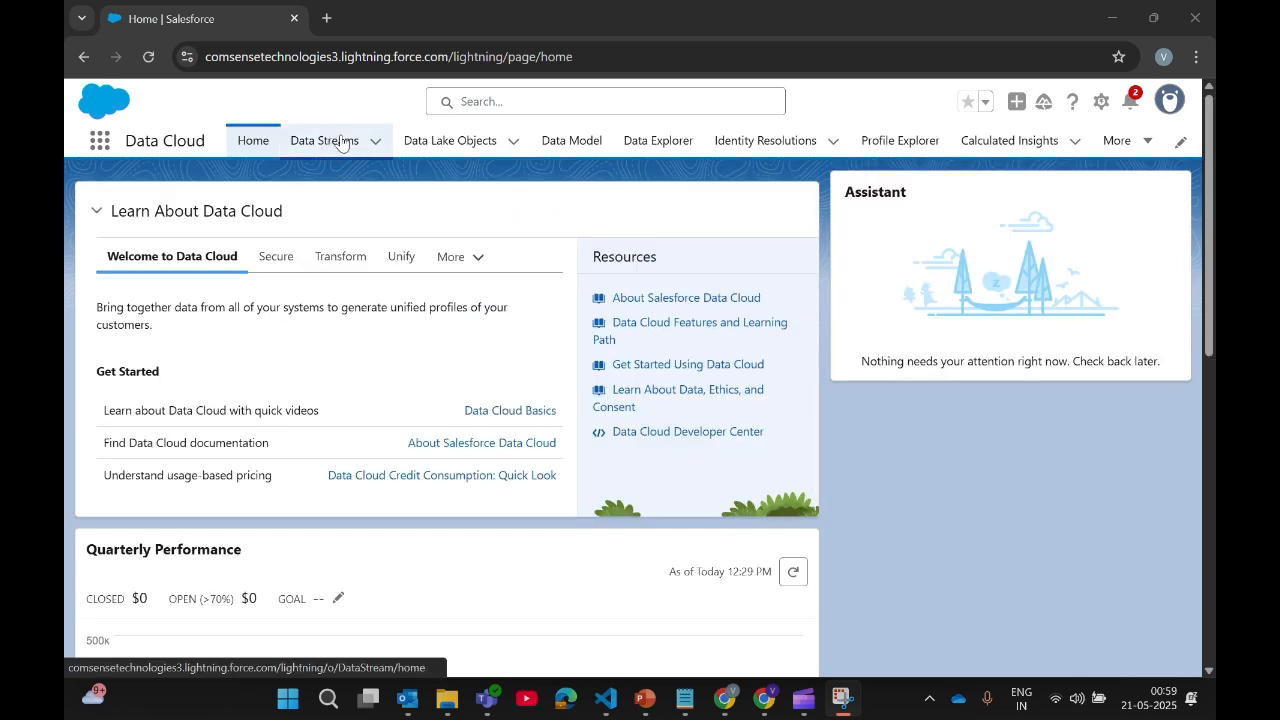
{"action": "left_click", "coordinate": [1098, 102]}
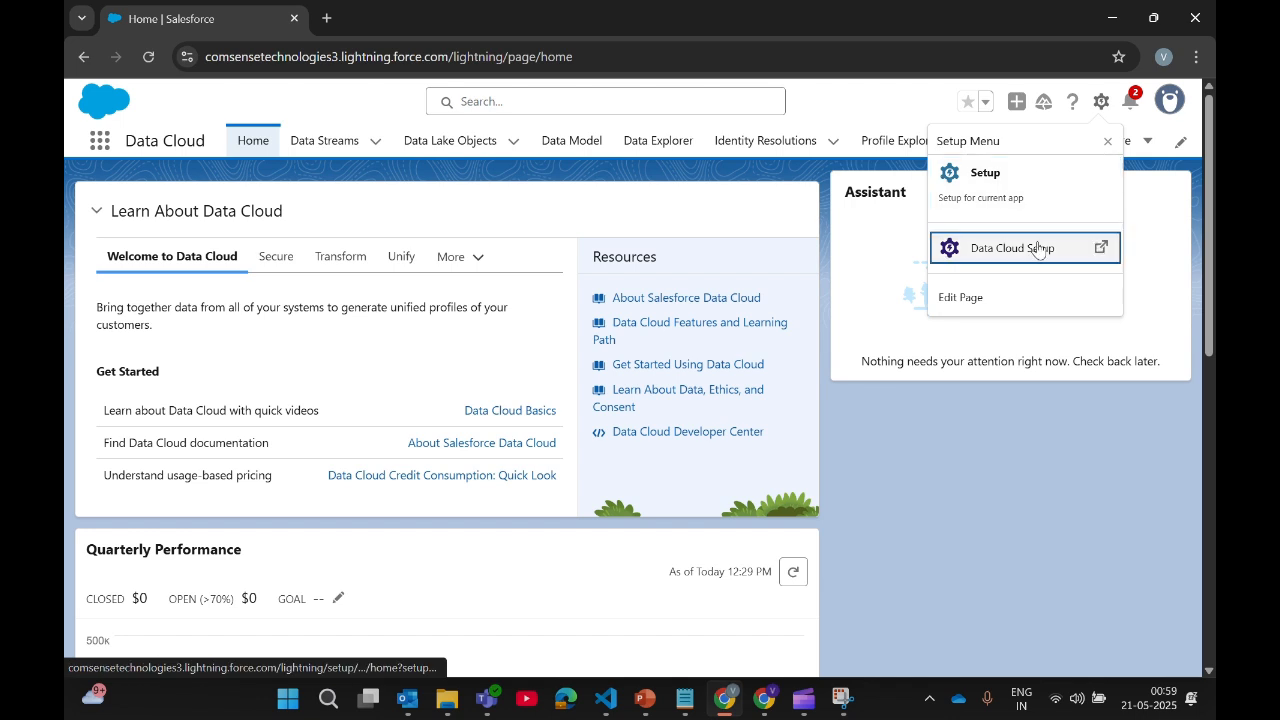
{"action": "left_click", "coordinate": [1037, 248]}
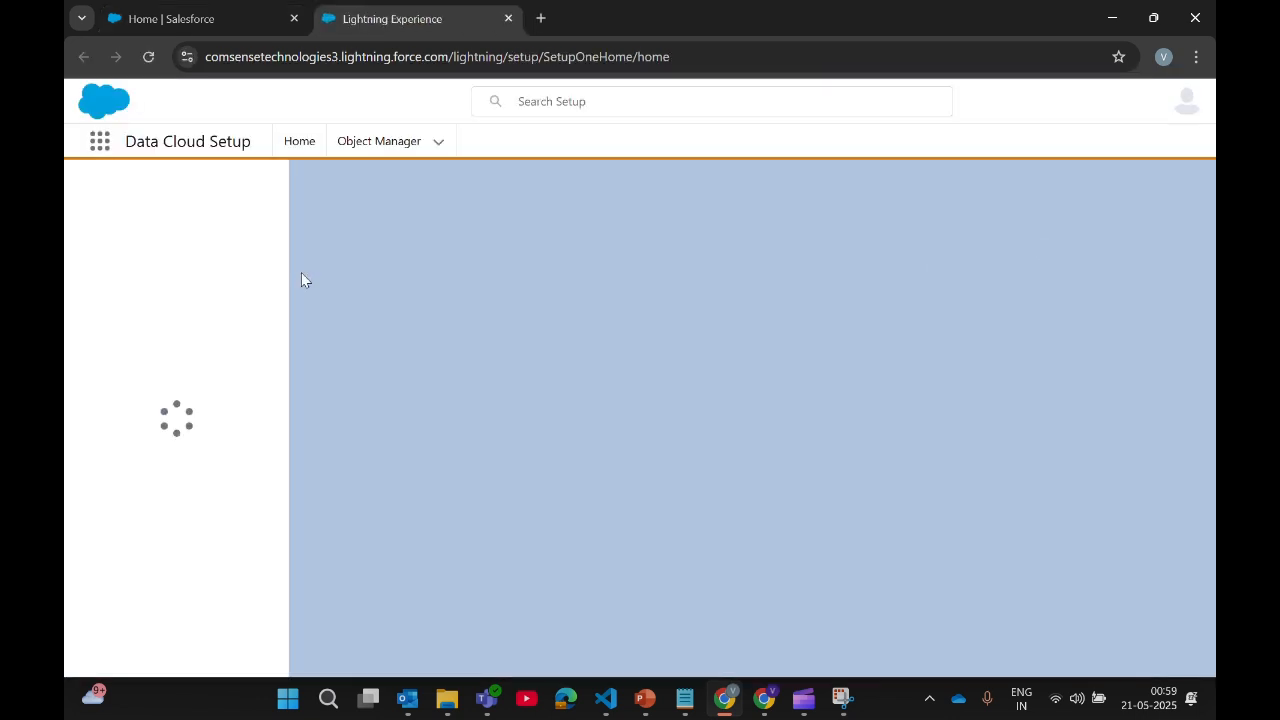
{"action": "left_click", "coordinate": [187, 193]}
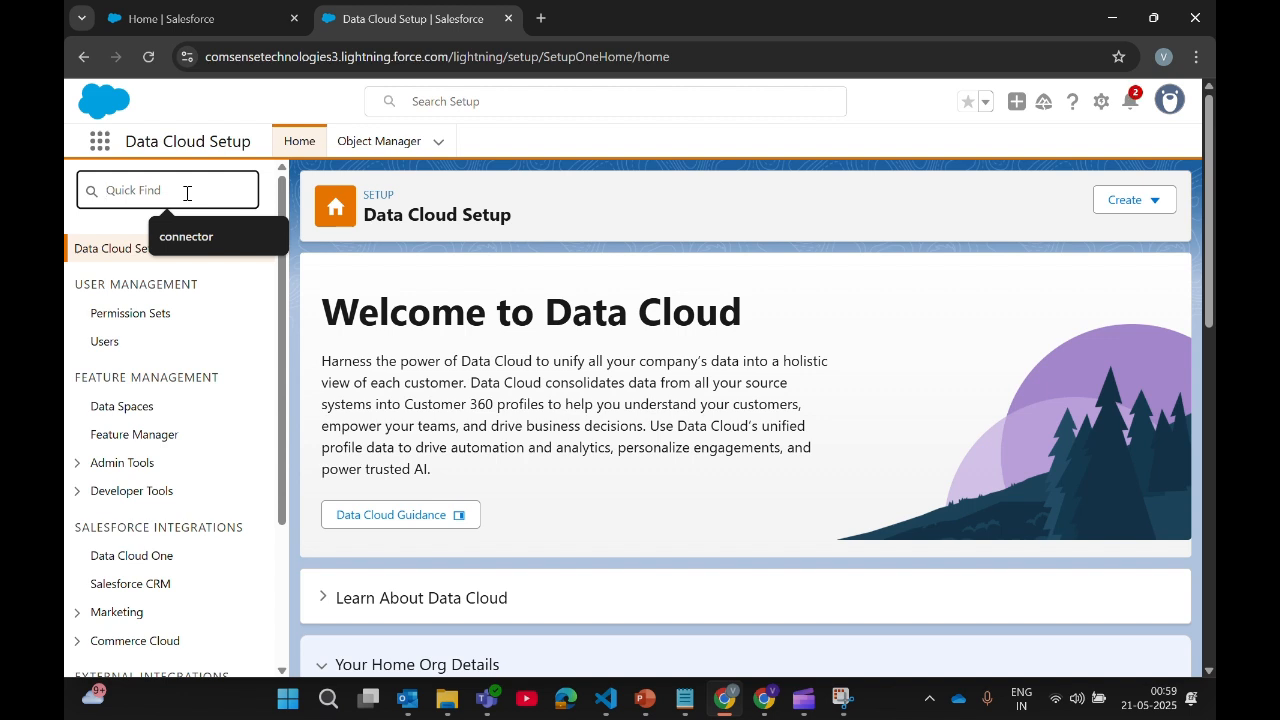
{"action": "type", "text": "Connete"}
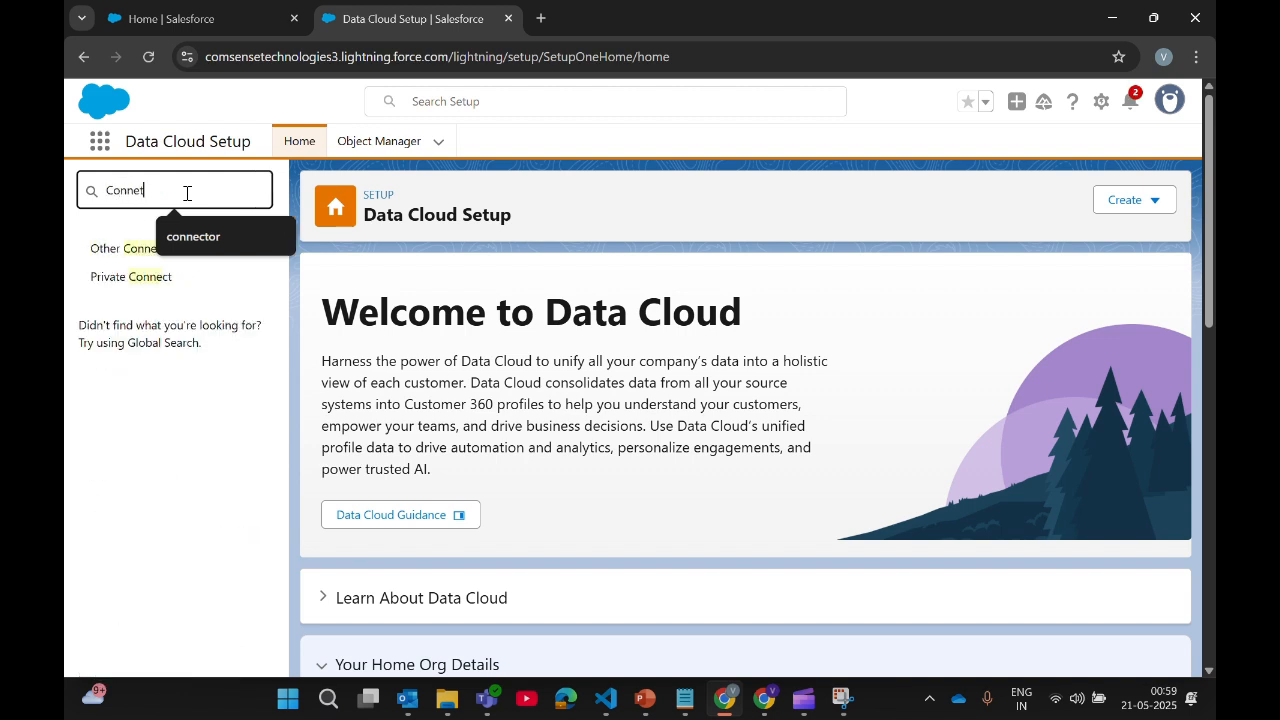
{"action": "key", "text": "BackSpace"}
{"action": "key", "text": "BackSpace"}
{"action": "left_click", "coordinate": [190, 236]}
{"action": "left_click", "coordinate": [130, 251]}
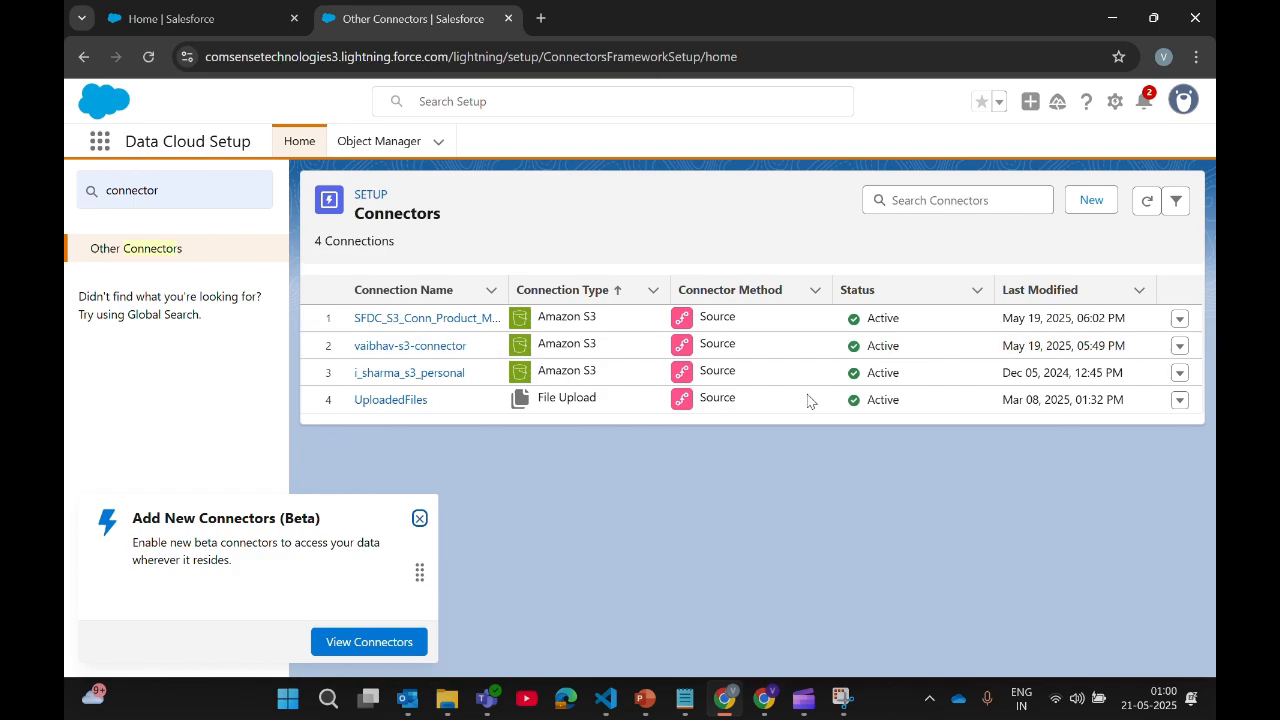
Step: Start a new connector and choose Amazon S3 as the source type
{"action": "left_click", "coordinate": [1100, 201]}
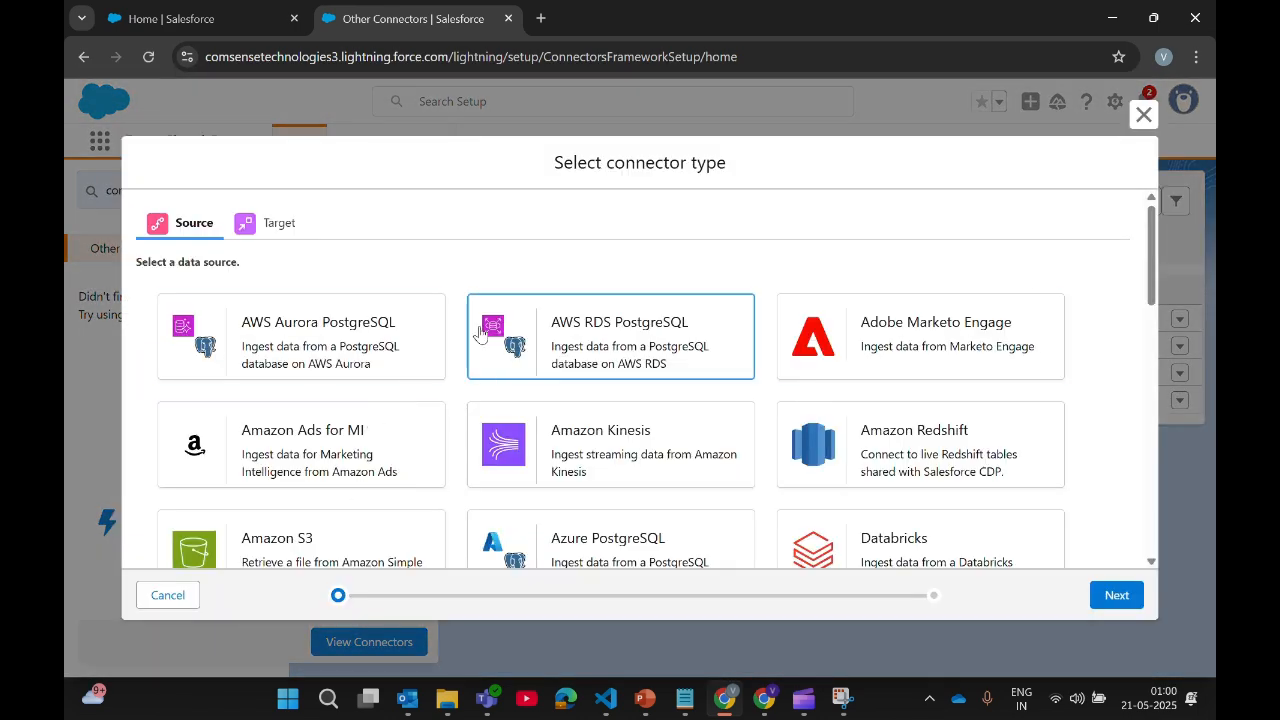
{"action": "scroll", "coordinate": [512, 450], "scroll_direction": "down", "scroll_amount": 8}
{"action": "scroll", "coordinate": [512, 457], "scroll_direction": "up", "scroll_amount": 6}
{"action": "scroll", "coordinate": [510, 458], "scroll_direction": "up", "scroll_amount": 2}
{"action": "left_click", "coordinate": [365, 530]}
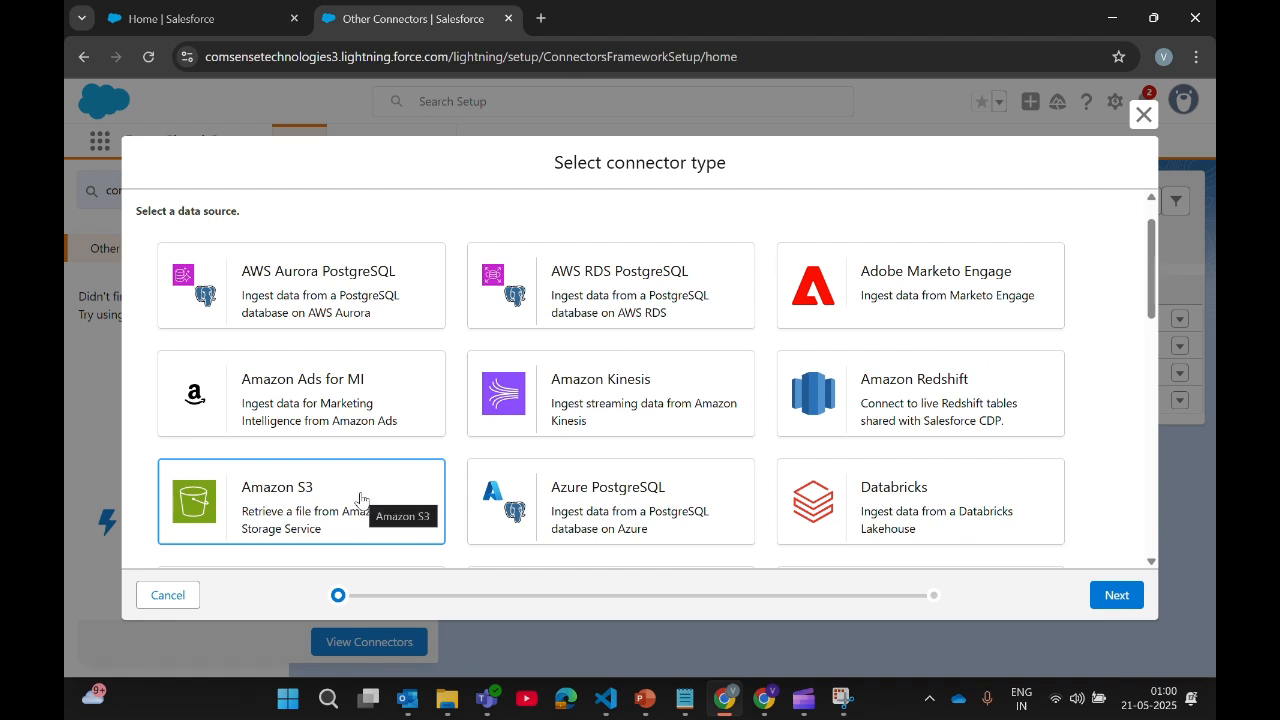
{"action": "left_click", "coordinate": [1116, 595]}
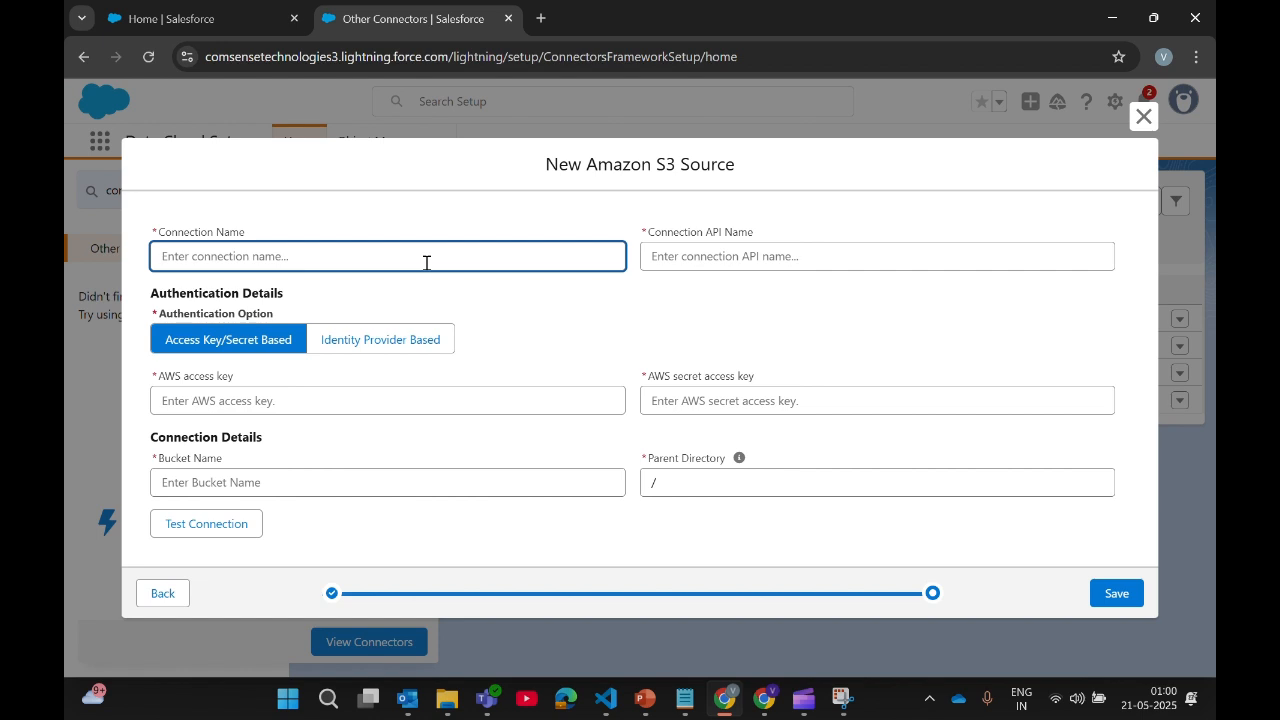
Step: Name the connection Conn_S3 and fill in the AWS access key and secret access key
{"action": "type", "text": "Conn_S3"}
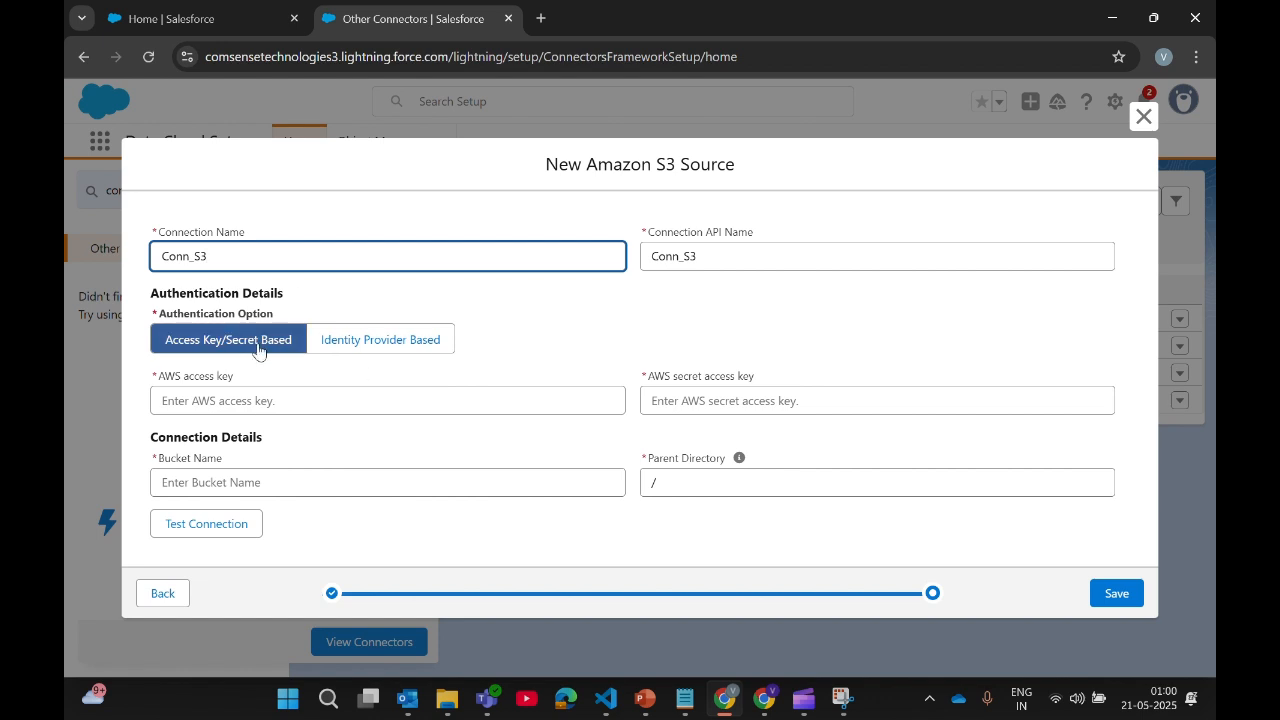
{"action": "left_click", "coordinate": [232, 403]}
{"action": "left_click", "coordinate": [773, 390]}
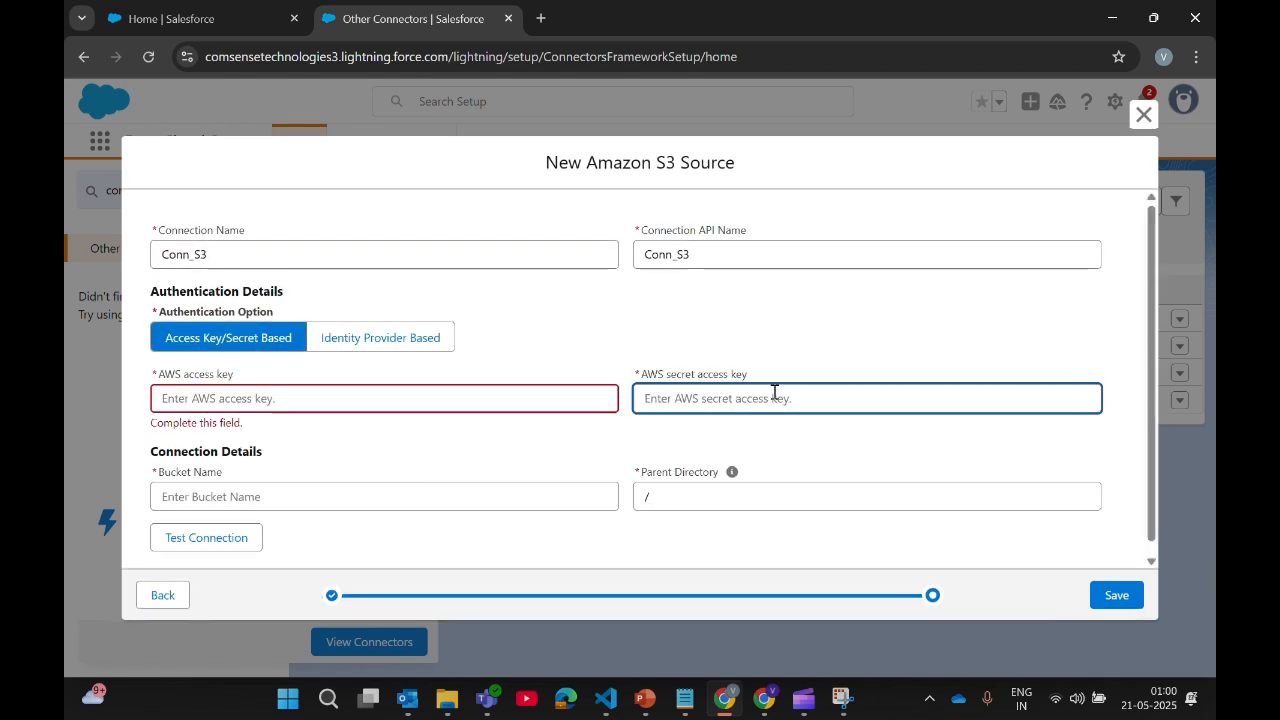
{"action": "mouse_move", "coordinate": [684, 698]}
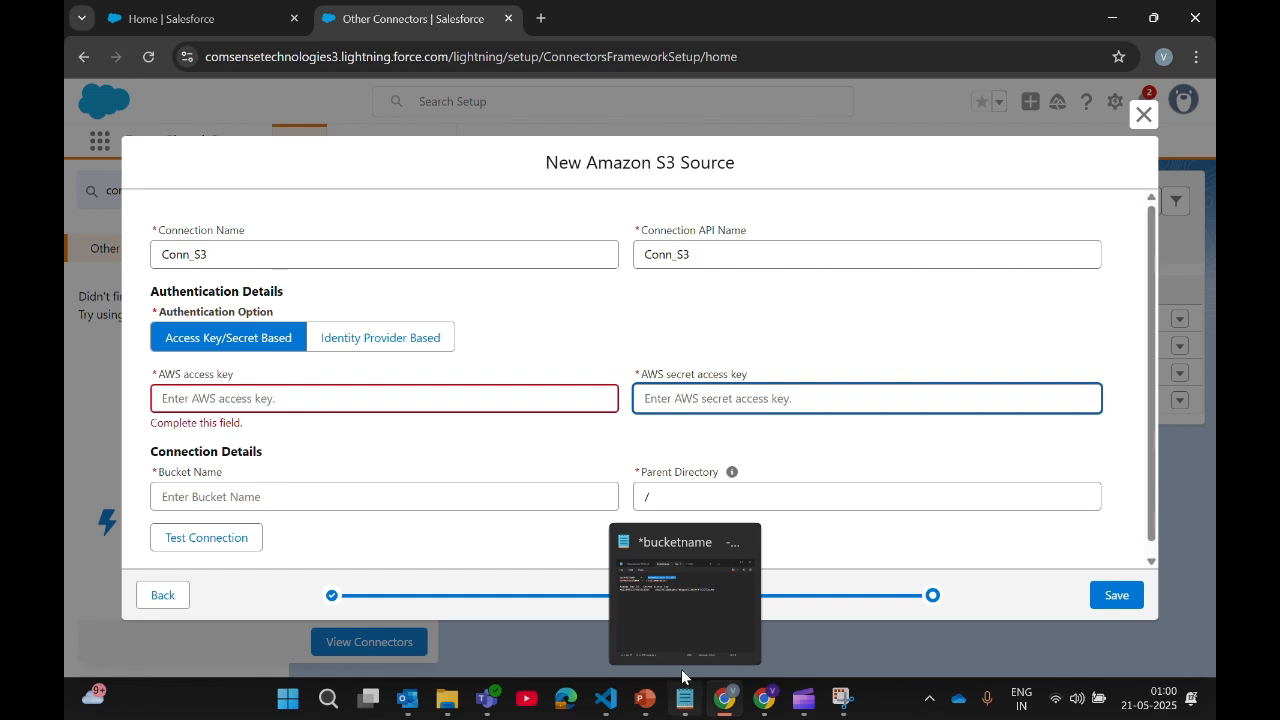
{"action": "mouse_move", "coordinate": [684, 600]}
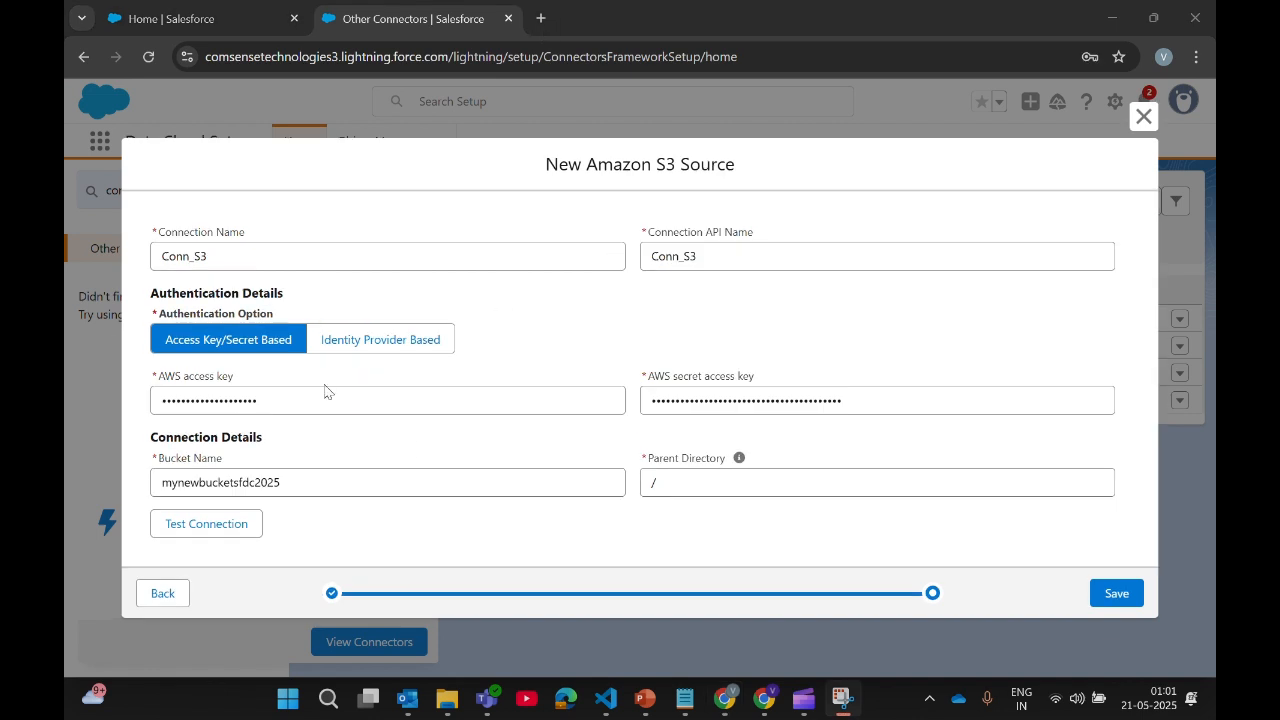
Step: Recheck the access key, secret key and bucket name mynewbucketsfdc2025 against the S3 console
{"action": "left_click", "coordinate": [306, 397]}
{"action": "key", "text": "ctrl+a"}
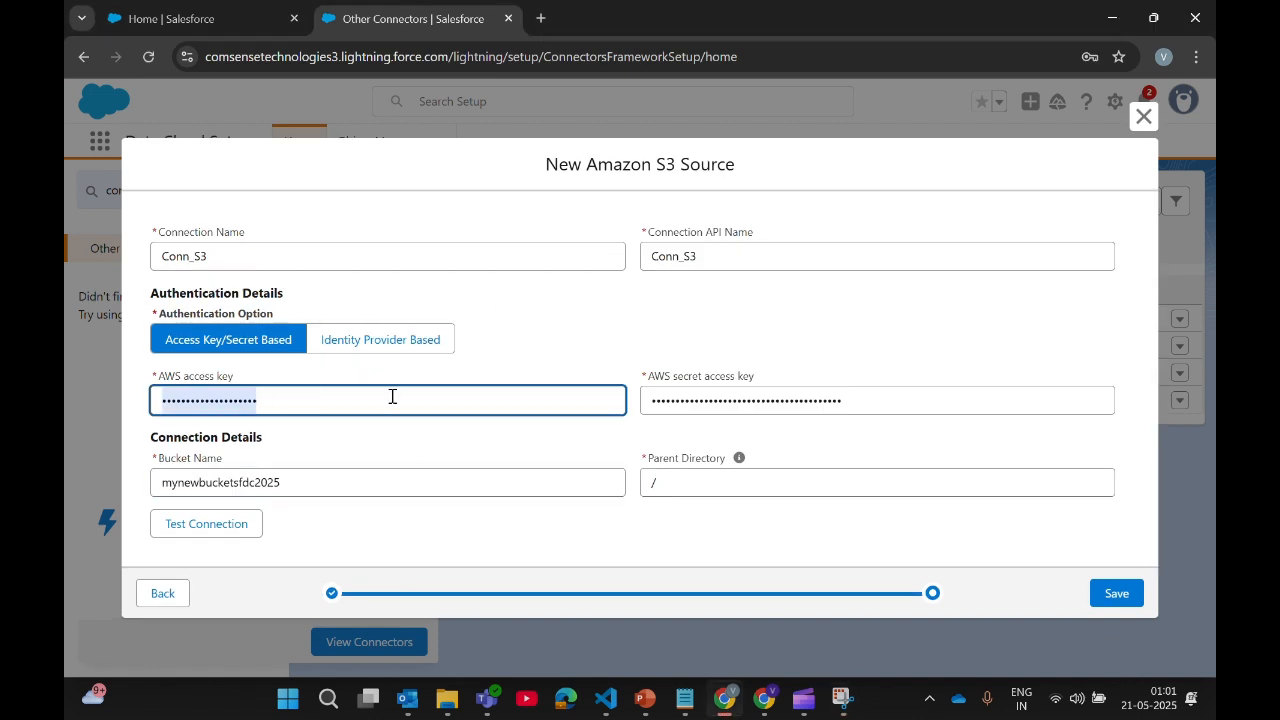
{"action": "left_click", "coordinate": [728, 401]}
{"action": "key", "text": "ctrl+a"}
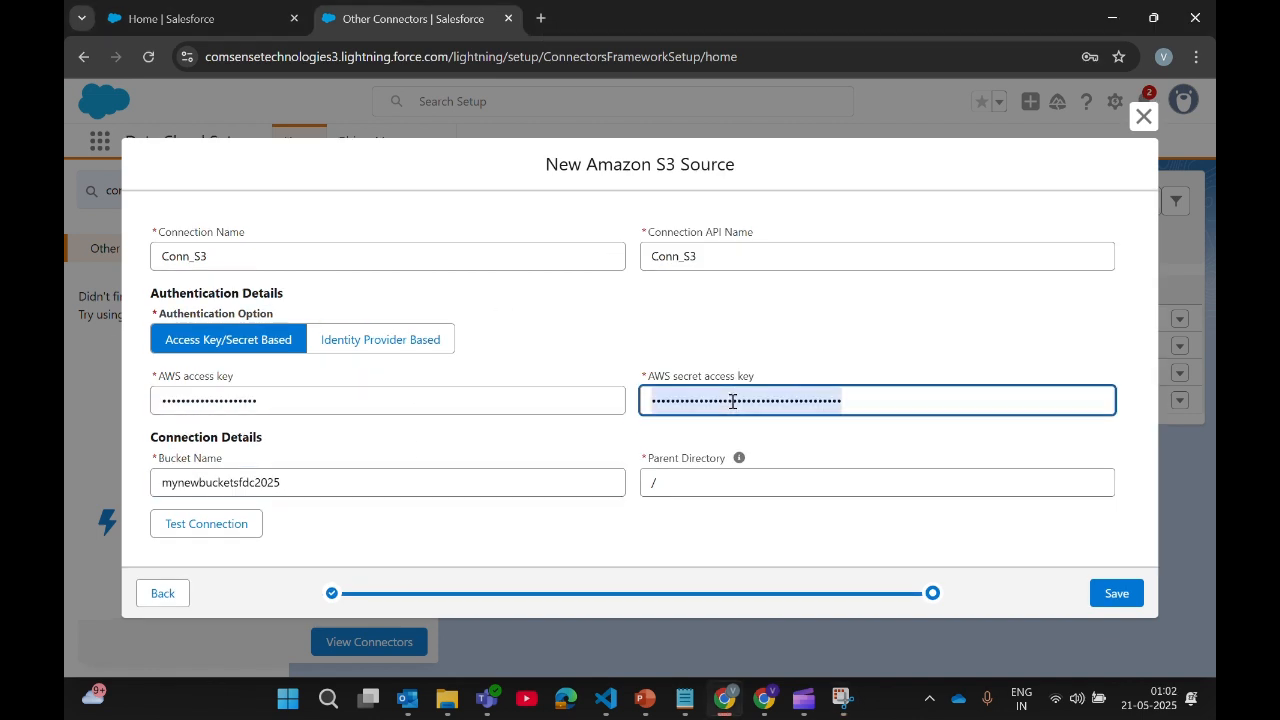
{"action": "left_click", "coordinate": [306, 486]}
{"action": "key", "text": "ctrl+a"}
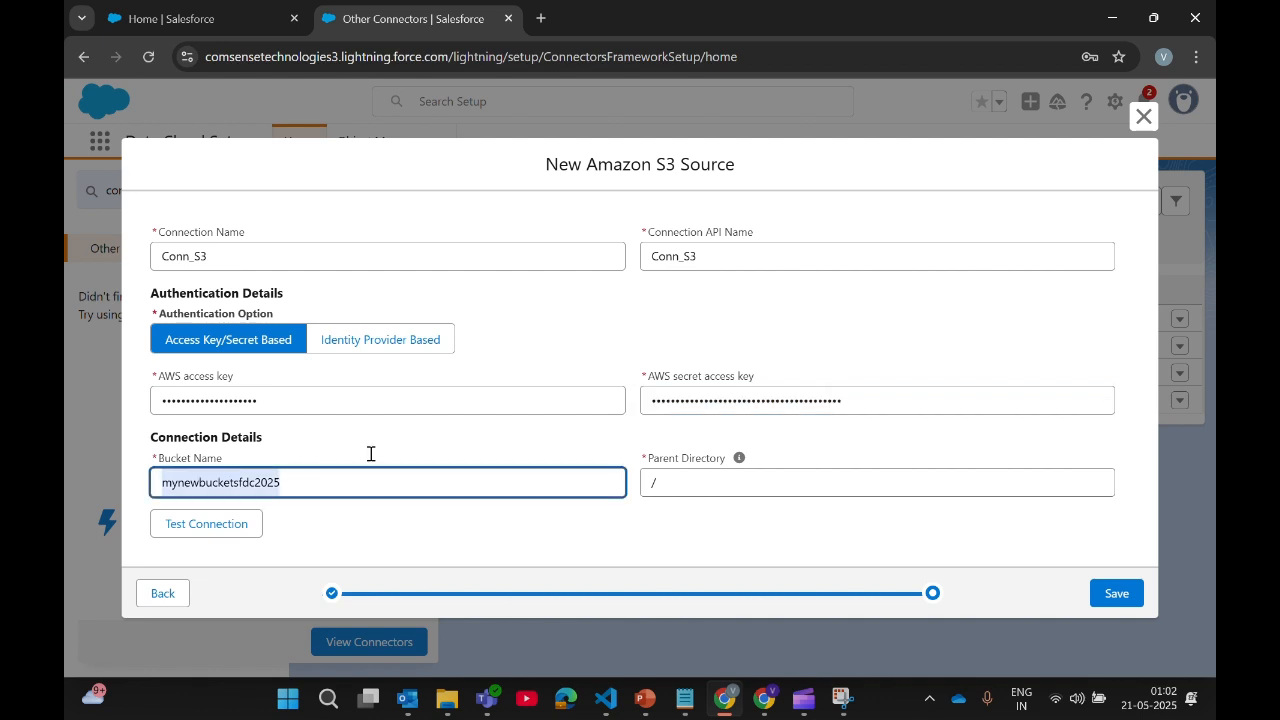
{"action": "left_click", "coordinate": [764, 698]}
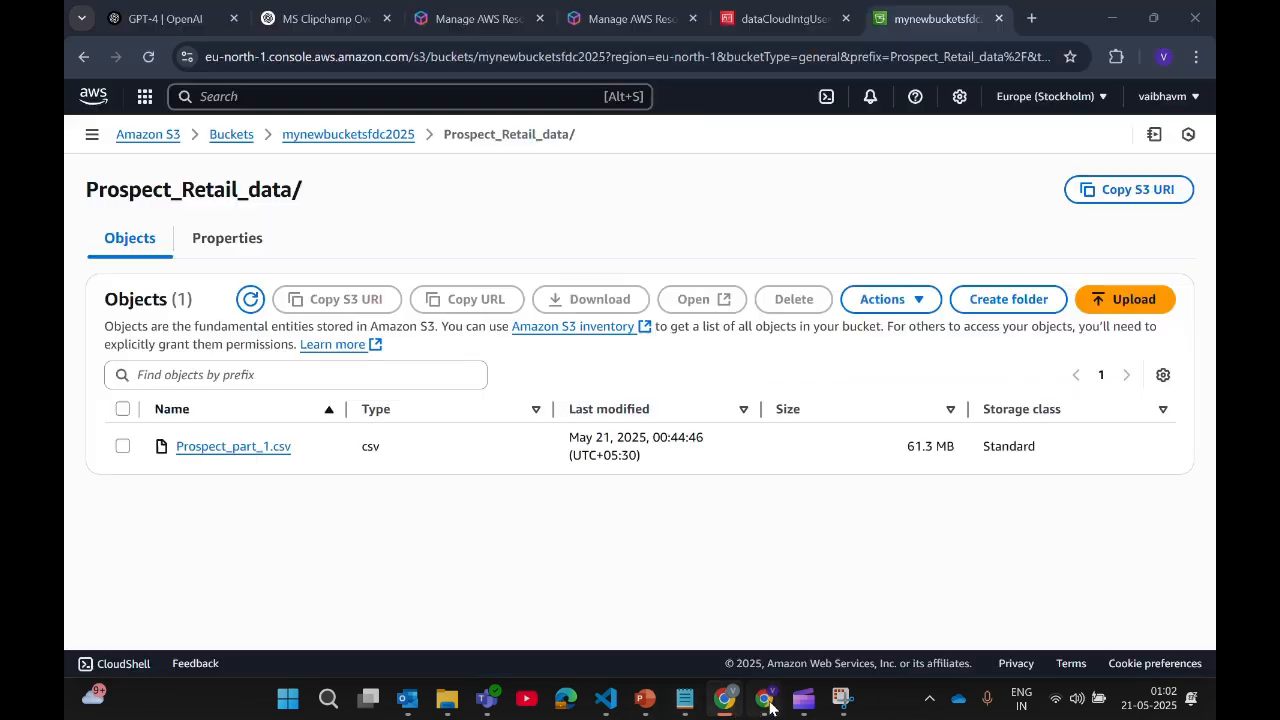
{"action": "left_click_drag", "start_coordinate": [304, 150], "coordinate": [416, 152]}
{"action": "left_click", "coordinate": [416, 152]}
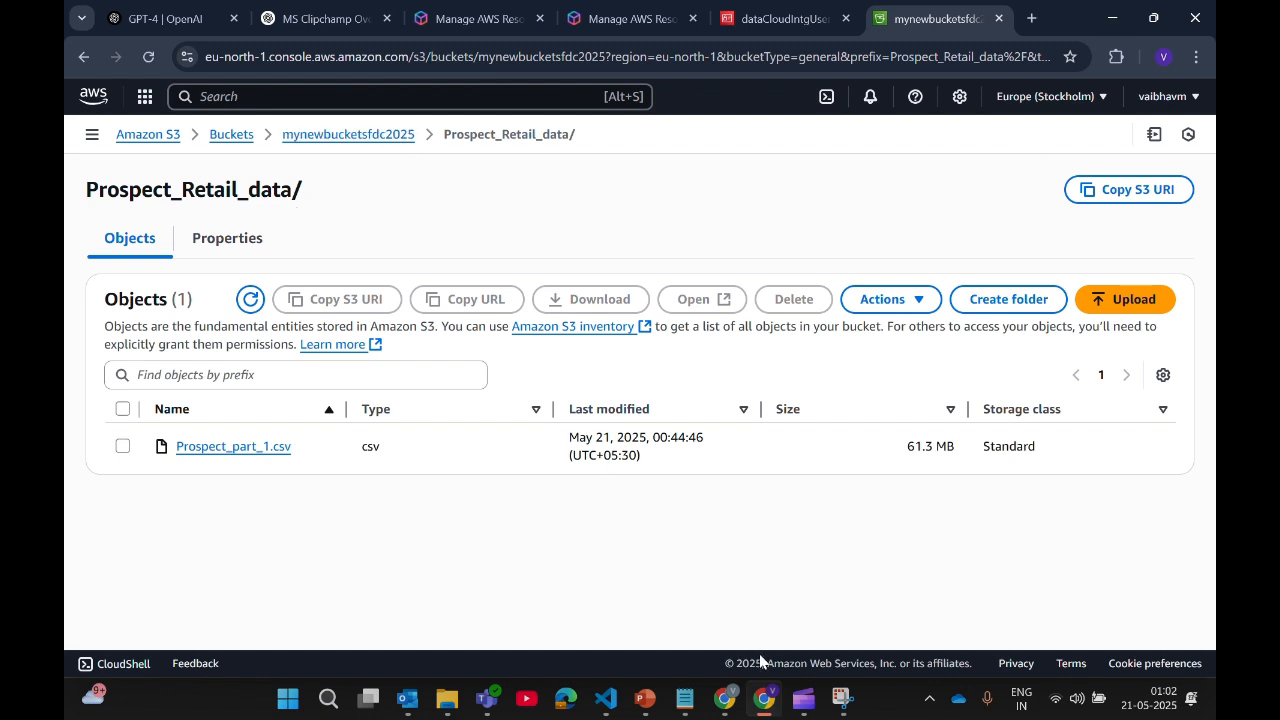
{"action": "left_click", "coordinate": [725, 690]}
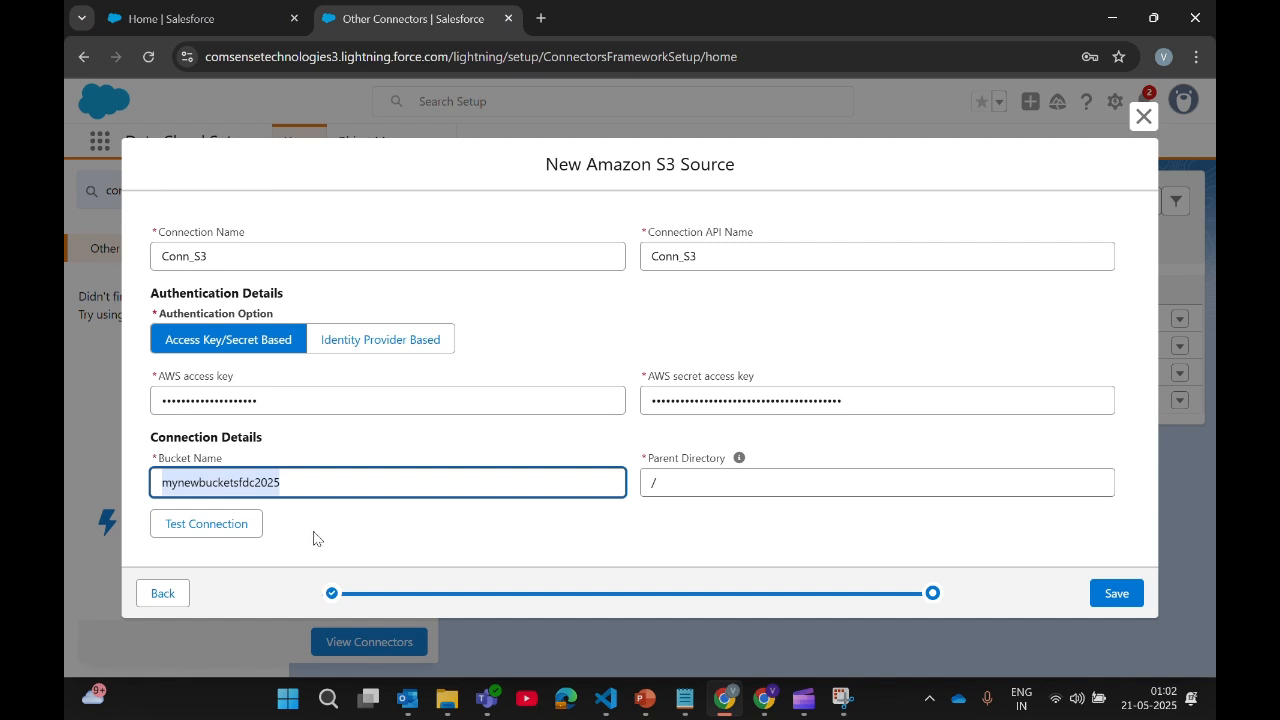
Step: Test the connection successfully, then copy the Prospect_Retail_data folder name from S3
{"action": "left_click", "coordinate": [220, 536]}
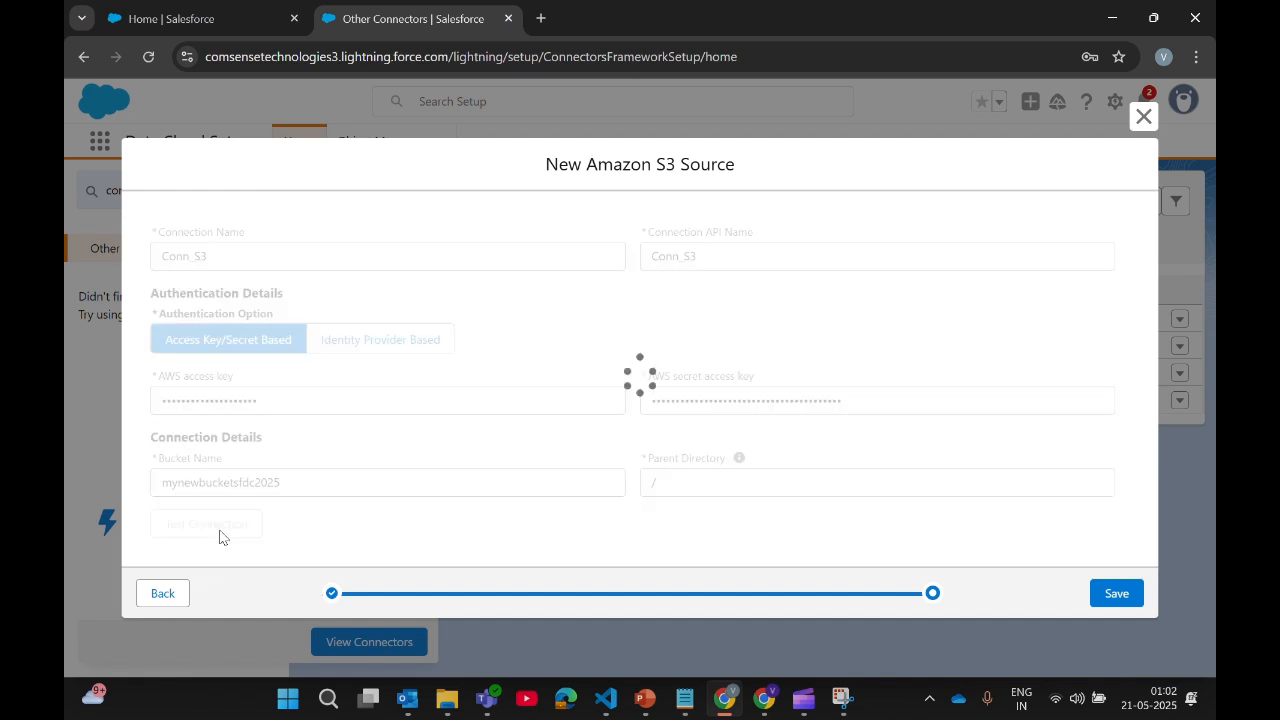
{"action": "double_click", "coordinate": [302, 523]}
{"action": "left_click_drag", "start_coordinate": [302, 523], "coordinate": [447, 522]}
{"action": "left_click", "coordinate": [447, 522]}
{"action": "left_click", "coordinate": [691, 486]}
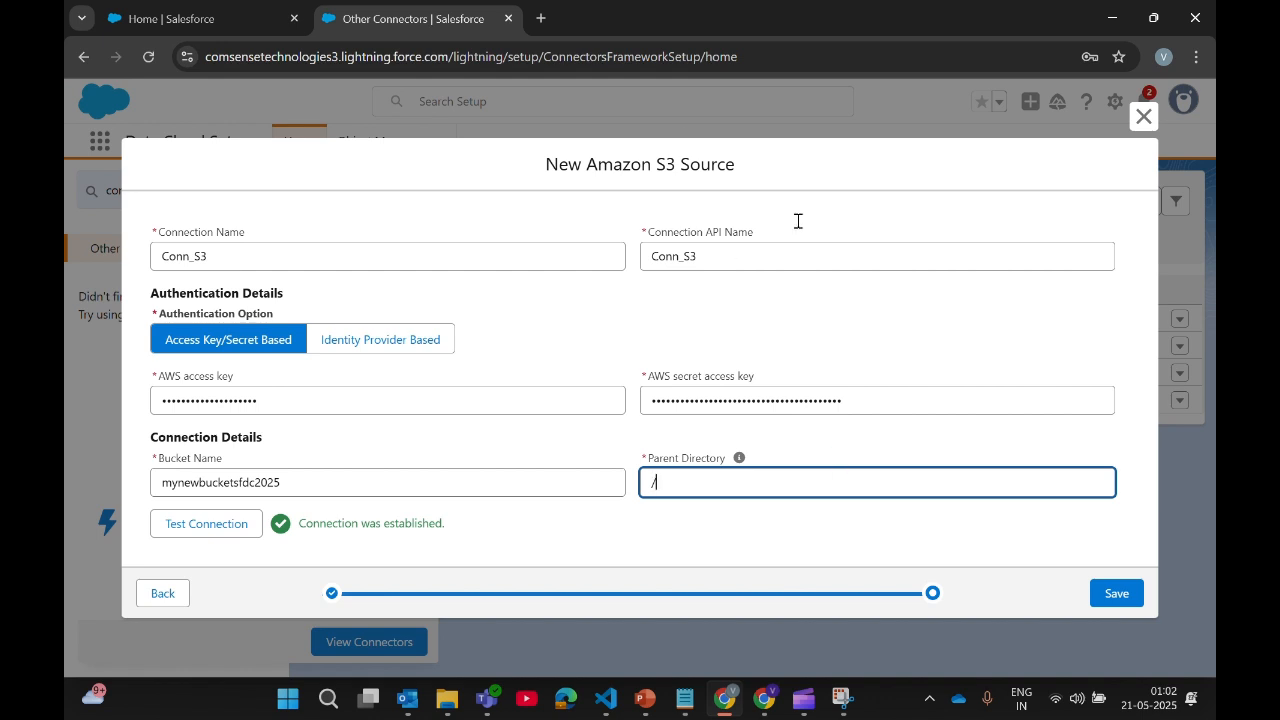
{"action": "mouse_move", "coordinate": [764, 698]}
{"action": "left_click", "coordinate": [706, 630]}
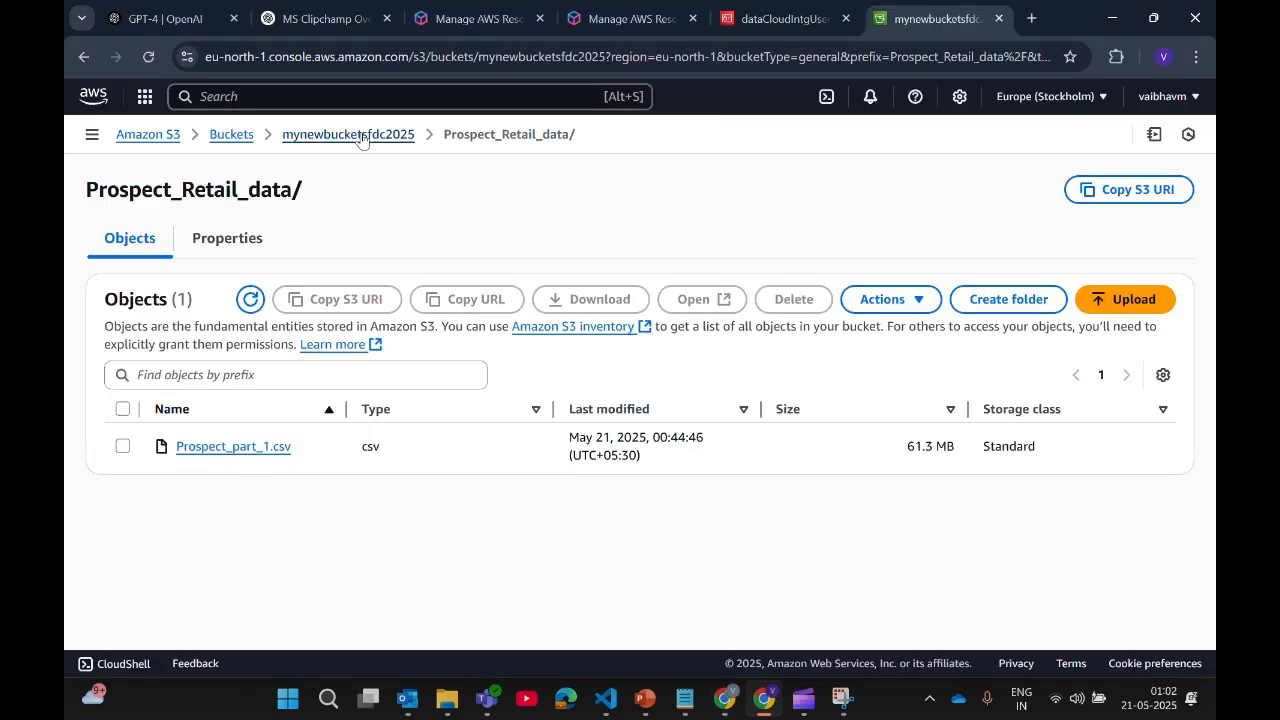
{"action": "left_click_drag", "start_coordinate": [446, 134], "coordinate": [585, 143]}
{"action": "key", "text": "ctrl+c"}
Step: Paste the Prospect_Retail_data folder into Parent Directory and test the connection successfully
{"action": "mouse_move", "coordinate": [724, 698]}
{"action": "left_click", "coordinate": [739, 617]}
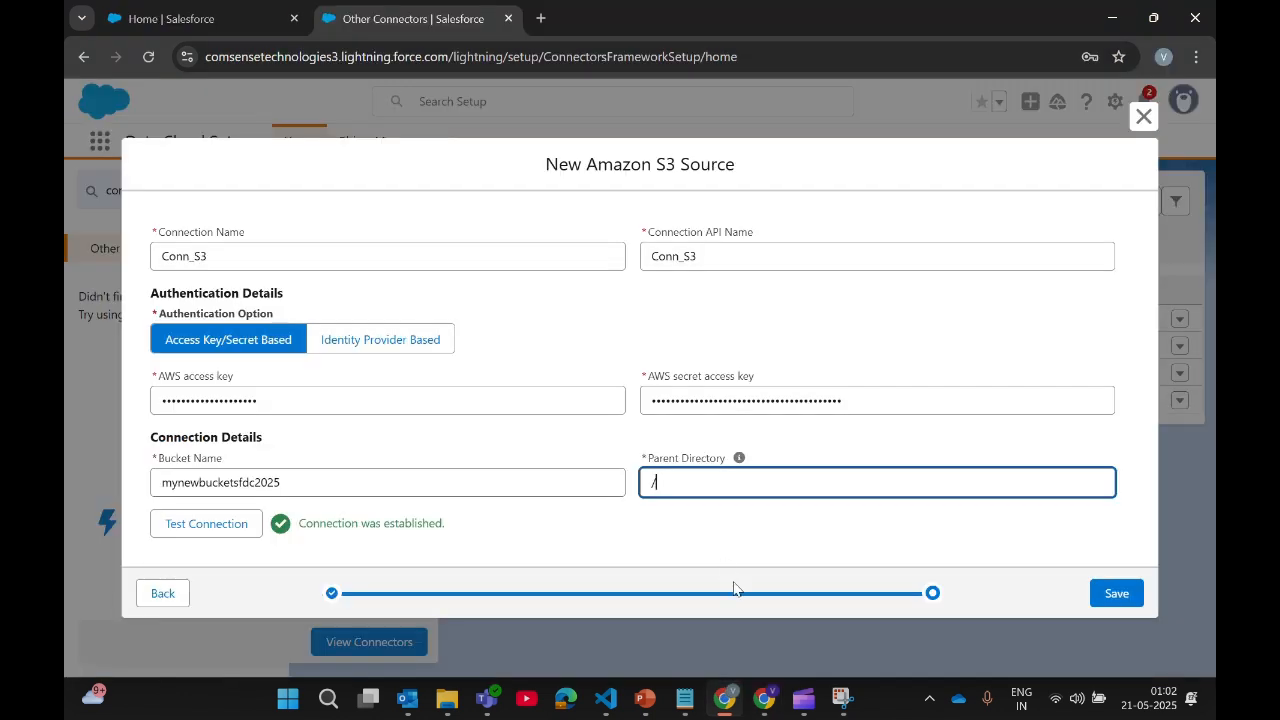
{"action": "key", "text": "ctrl+v"}
{"action": "left_click", "coordinate": [221, 529]}
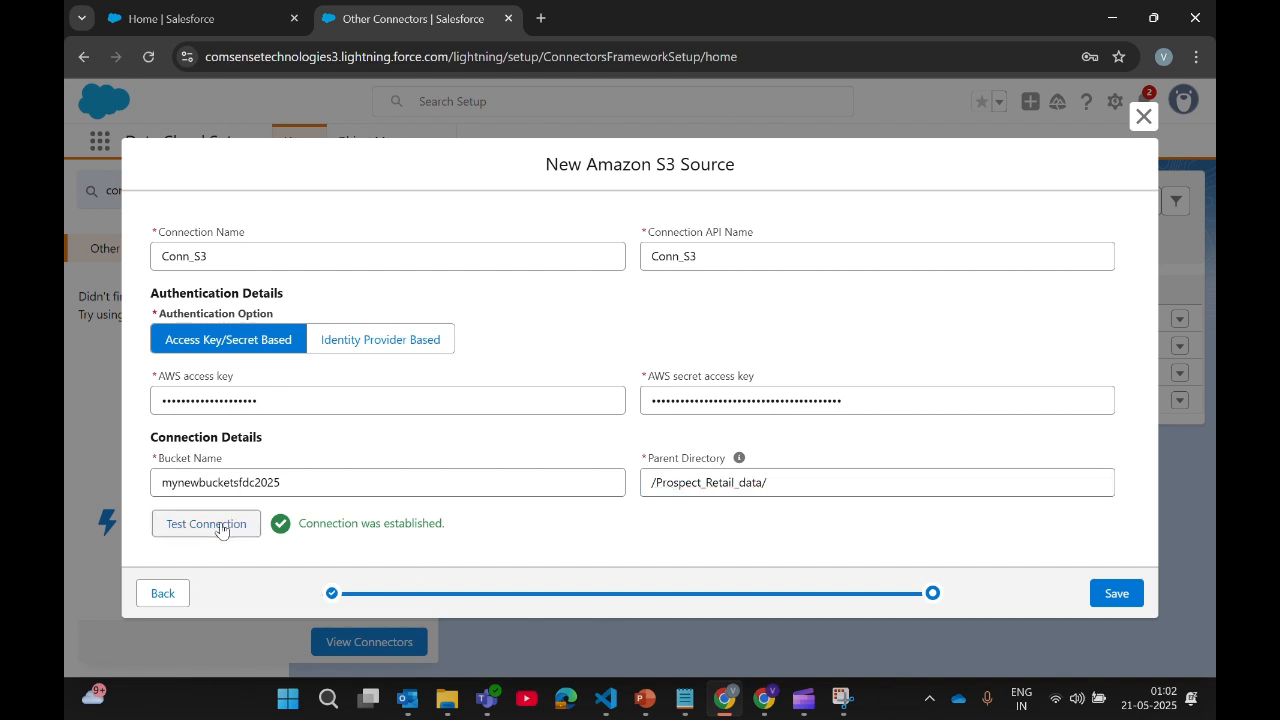
{"action": "triple_click", "coordinate": [386, 522]}
{"action": "left_click", "coordinate": [478, 515]}
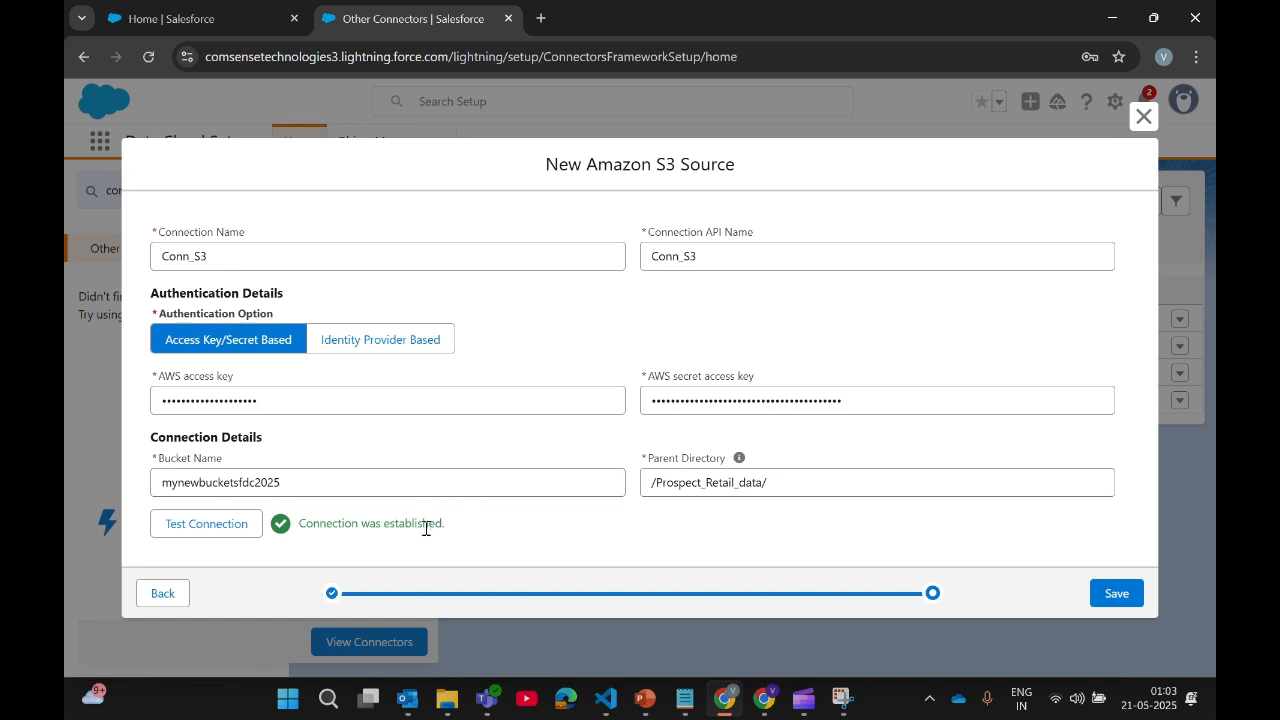
{"action": "triple_click", "coordinate": [426, 525]}
{"action": "left_click", "coordinate": [466, 526]}
{"action": "triple_click", "coordinate": [443, 525]}
{"action": "left_click", "coordinate": [391, 526]}
{"action": "triple_click", "coordinate": [391, 526]}
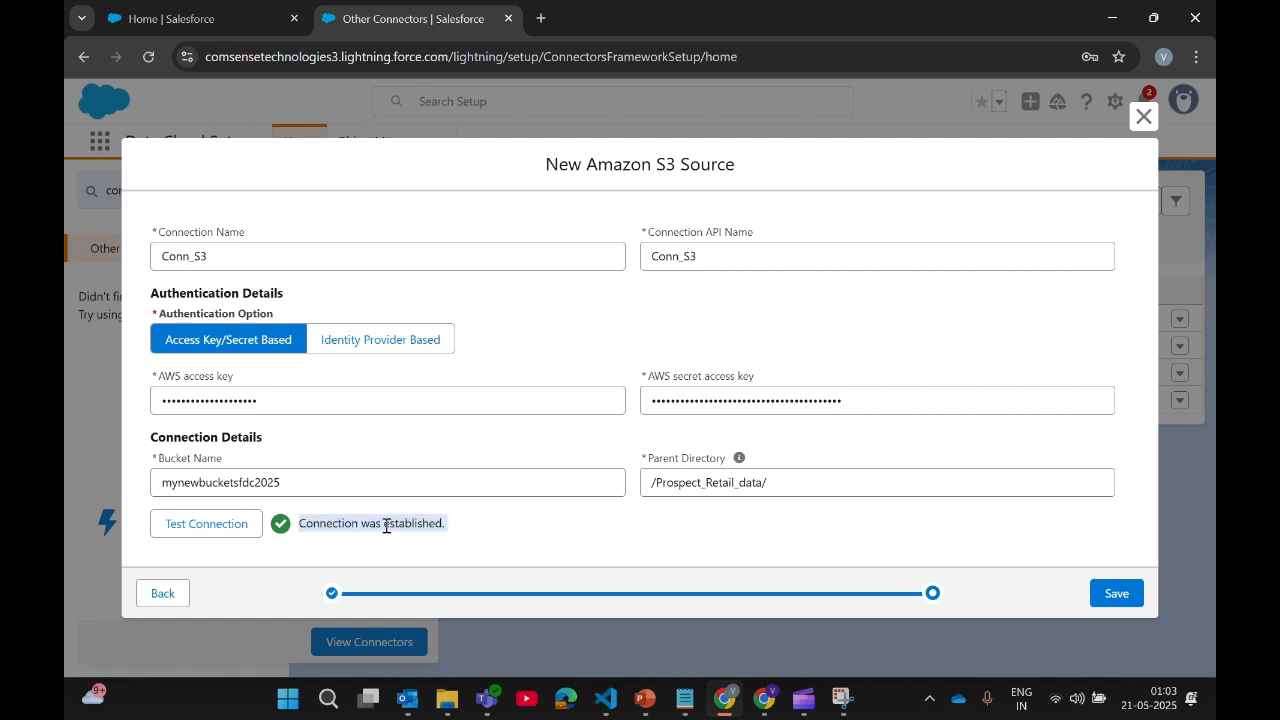
{"action": "left_click", "coordinate": [386, 525]}
Step: Reset Parent Directory to '/', retest, and close the New Amazon S3 Source form unsaved
{"action": "double_click", "coordinate": [710, 485]}
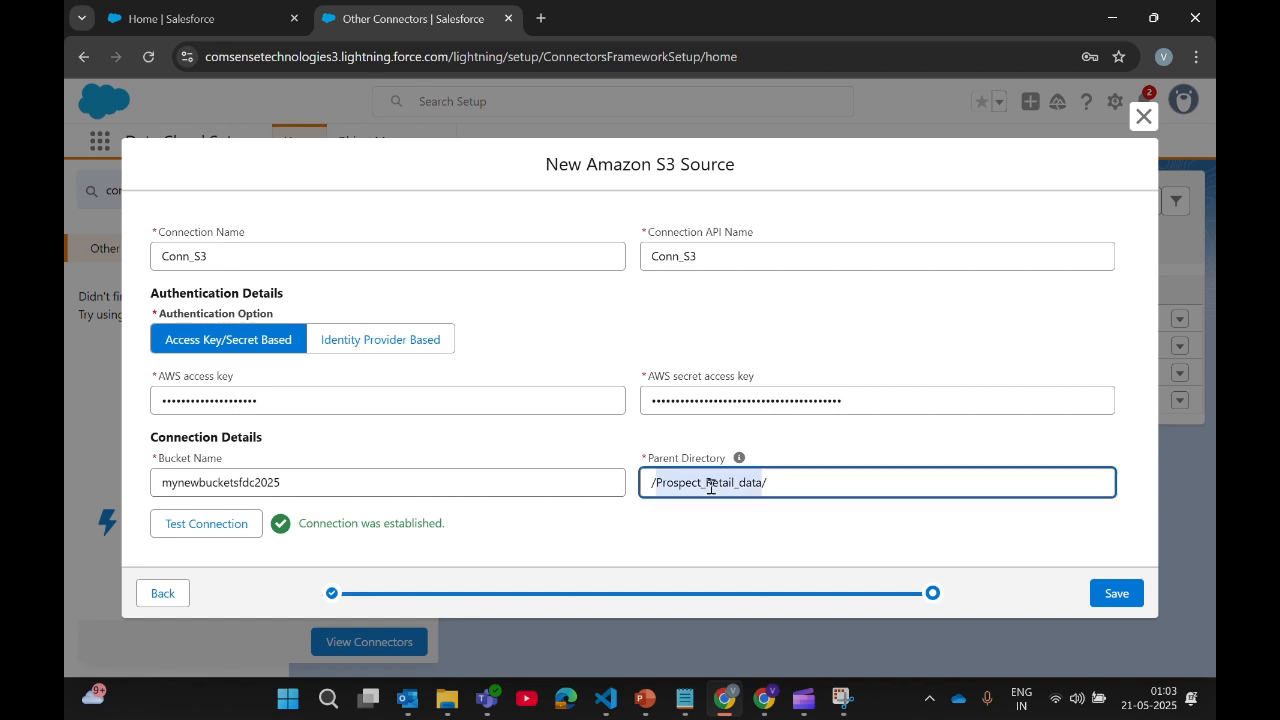
{"action": "left_click", "coordinate": [778, 485]}
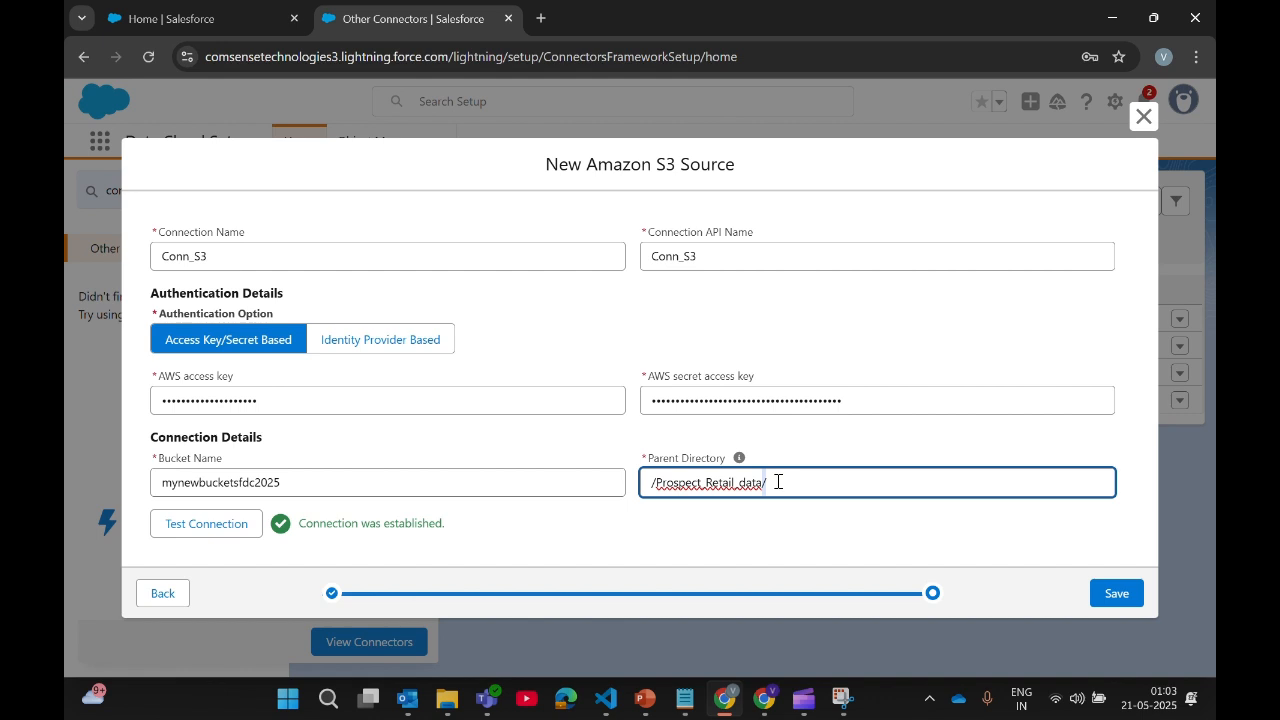
{"action": "key", "text": "BackSpace"}
{"action": "key", "text": "BackSpace"}
{"action": "key", "text": "BackSpace"}
{"action": "key", "text": "BackSpace"}
{"action": "key", "text": "BackSpace"}
{"action": "key", "text": "BackSpace"}
{"action": "key", "text": "BackSpace"}
{"action": "key", "text": "BackSpace"}
{"action": "key", "text": "BackSpace"}
{"action": "key", "text": "BackSpace"}
{"action": "key", "text": "BackSpace"}
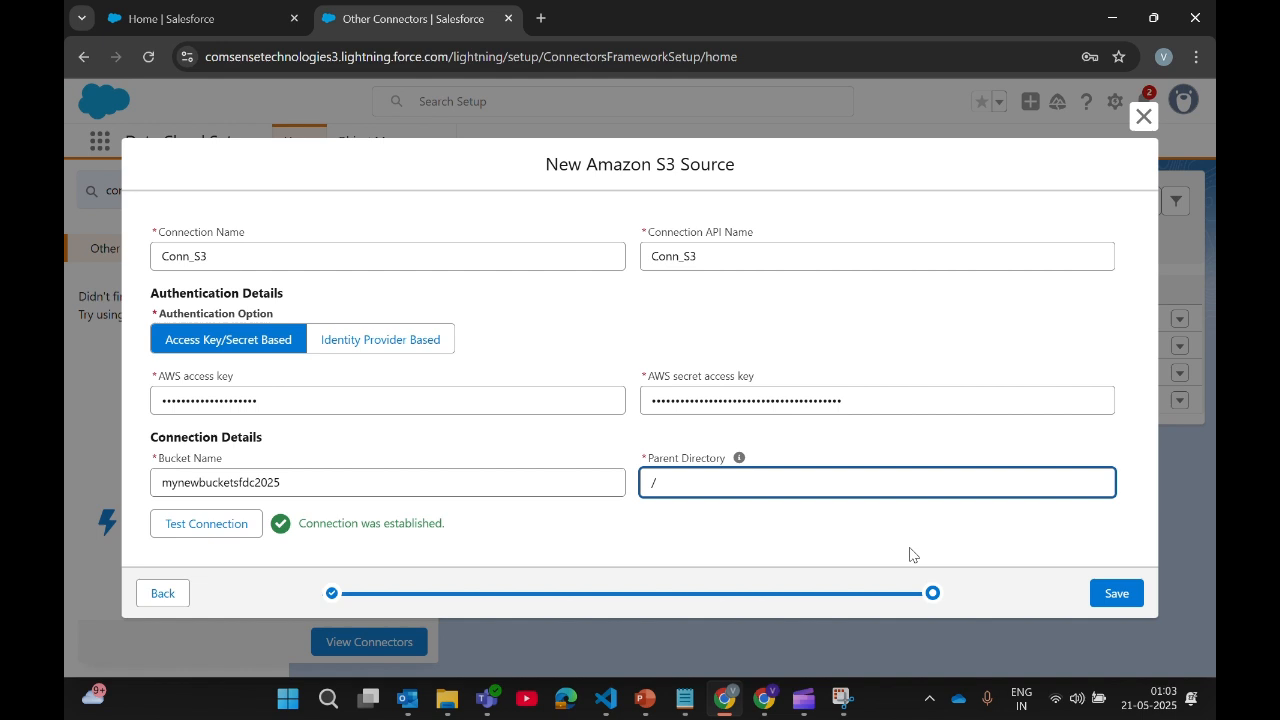
{"action": "left_click", "coordinate": [234, 527]}
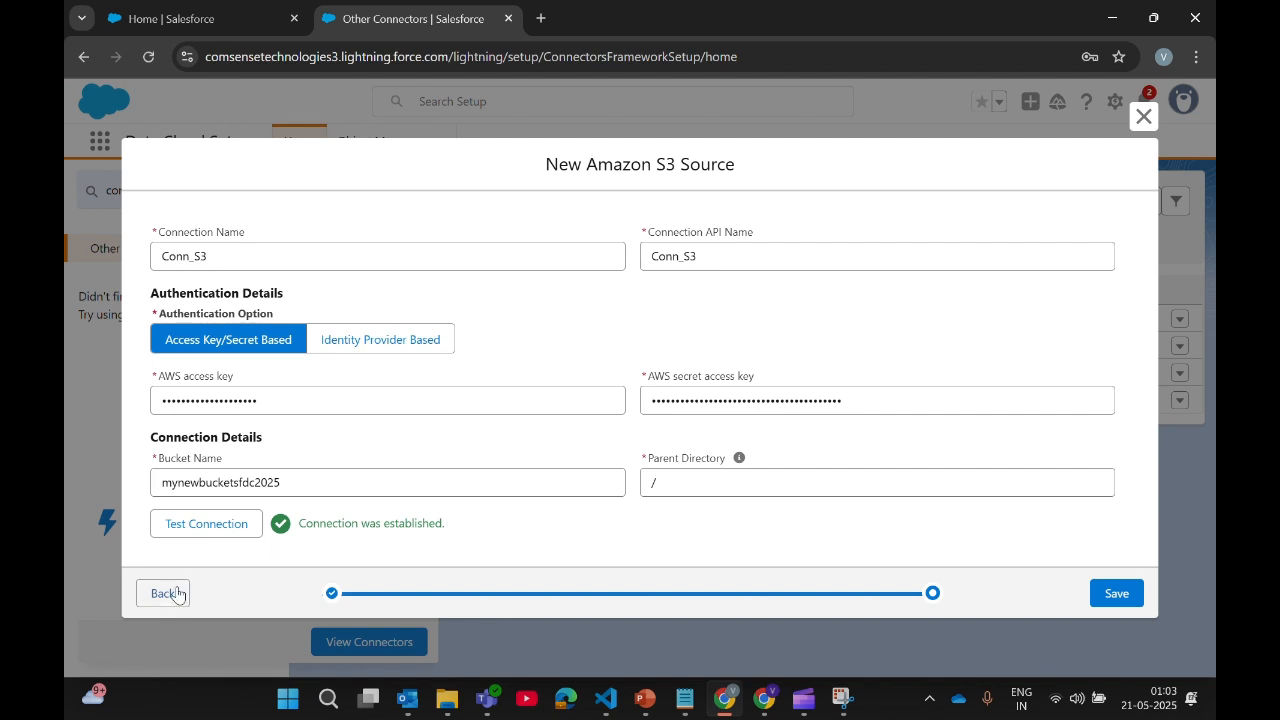
{"action": "left_click", "coordinate": [1145, 119]}
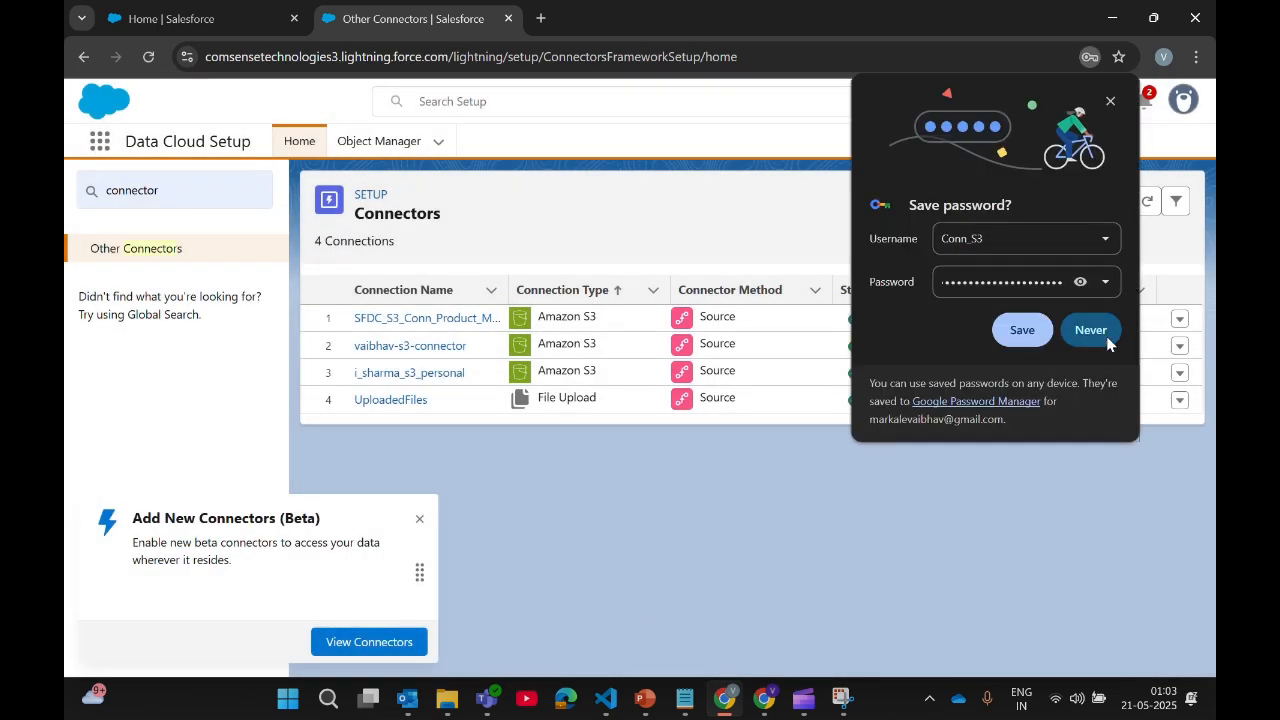
Step: Decline Chrome's password prompt, then begin a new data stream from the Amazon S3 source
{"action": "left_click", "coordinate": [1104, 340]}
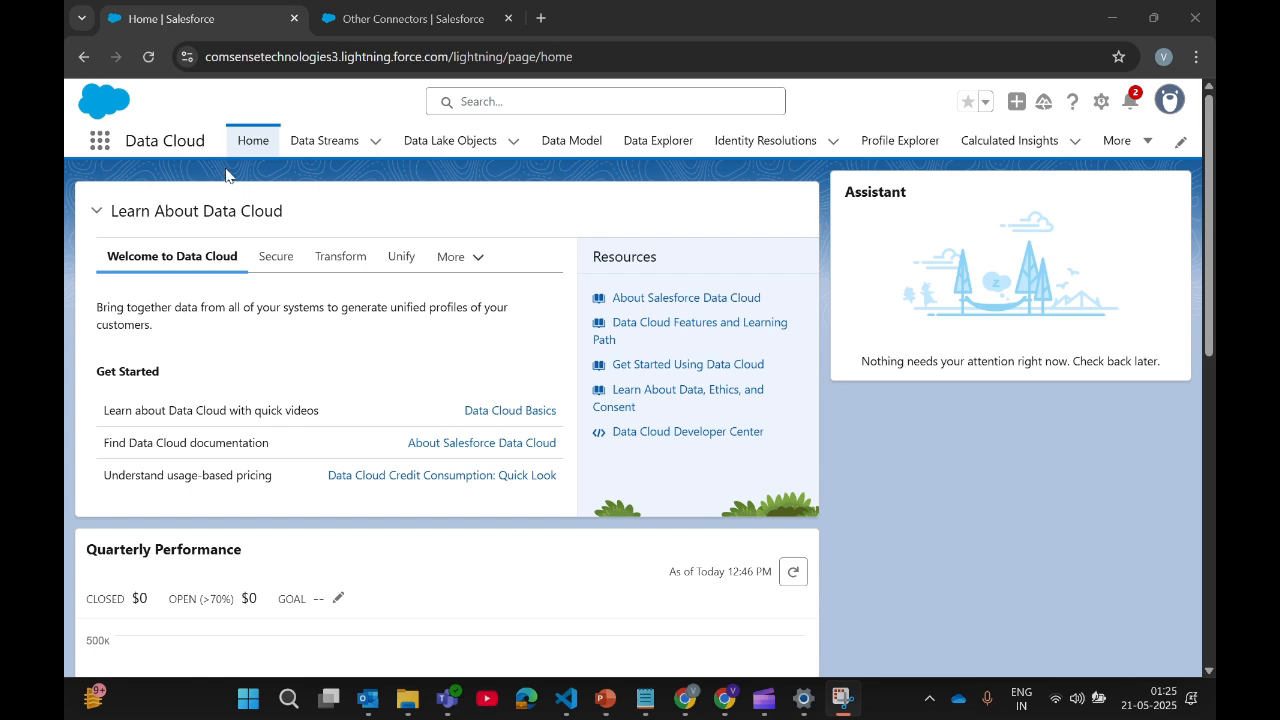
{"action": "left_click", "coordinate": [322, 141]}
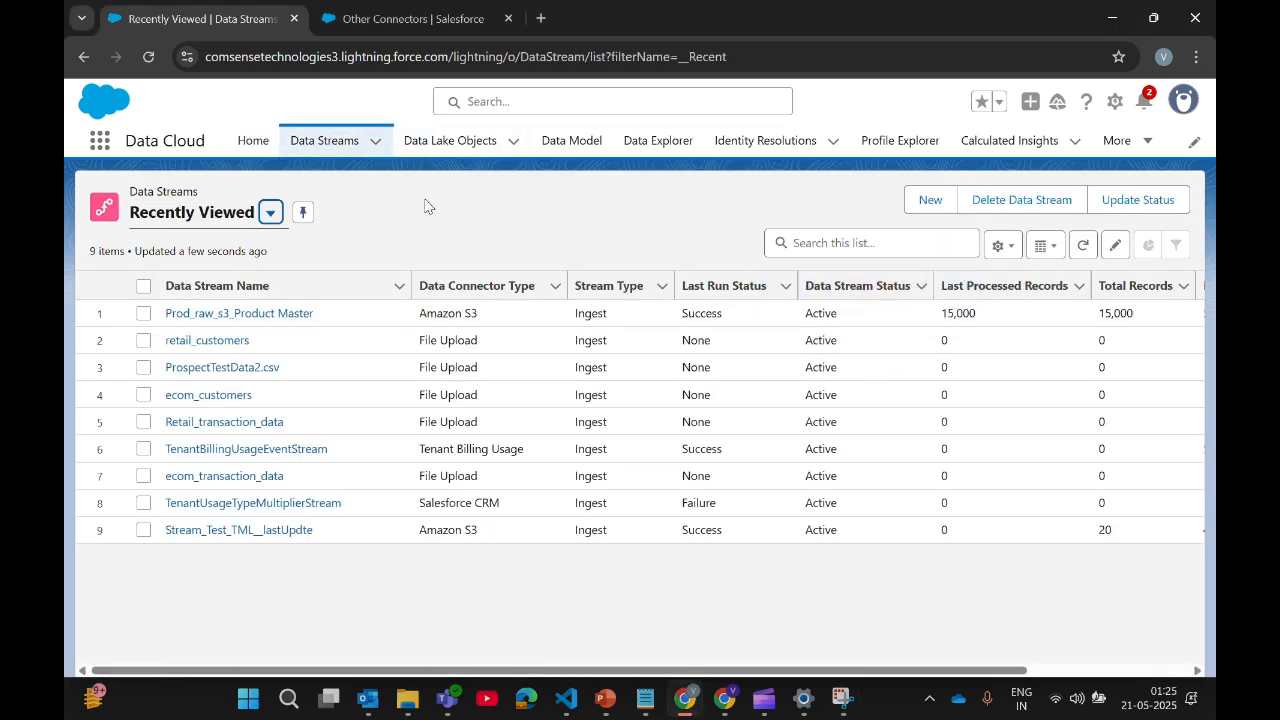
{"action": "left_click", "coordinate": [929, 200]}
{"action": "scroll", "coordinate": [380, 440], "scroll_direction": "down", "scroll_amount": 2}
{"action": "left_click", "coordinate": [365, 418]}
{"action": "scroll", "coordinate": [728, 423], "scroll_direction": "down", "scroll_amount": 2}
{"action": "scroll", "coordinate": [851, 443], "scroll_direction": "up", "scroll_amount": 1}
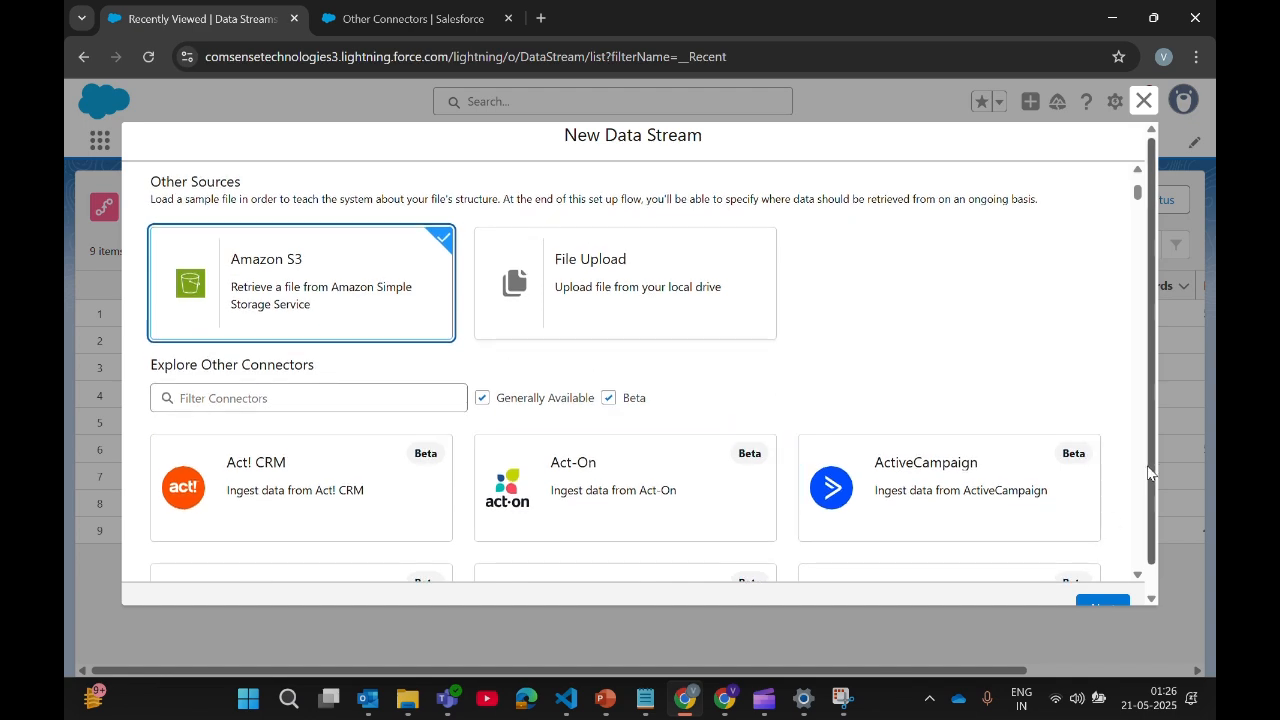
{"action": "scroll", "coordinate": [1148, 473], "scroll_direction": "down", "scroll_amount": 1}
{"action": "left_click", "coordinate": [1102, 580]}
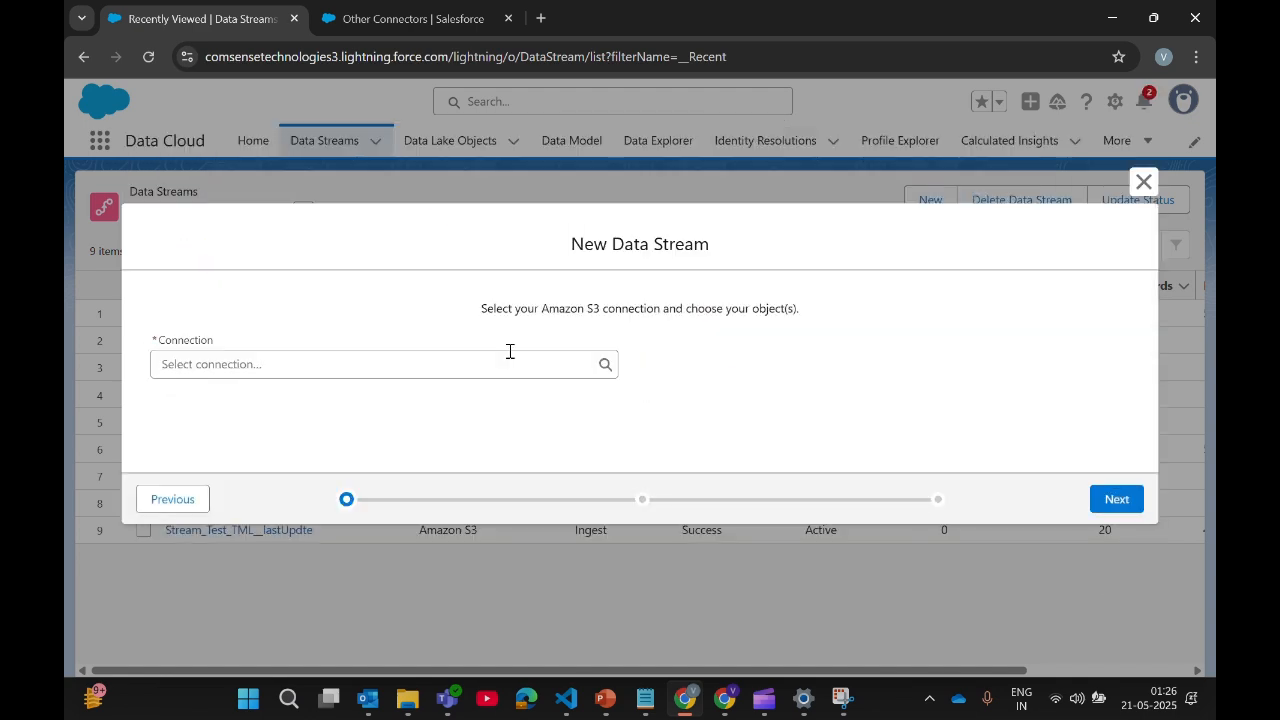
Step: Select SFDC_S3_Conn_Product_Master as the stream's S3 connection
{"action": "left_click", "coordinate": [329, 364]}
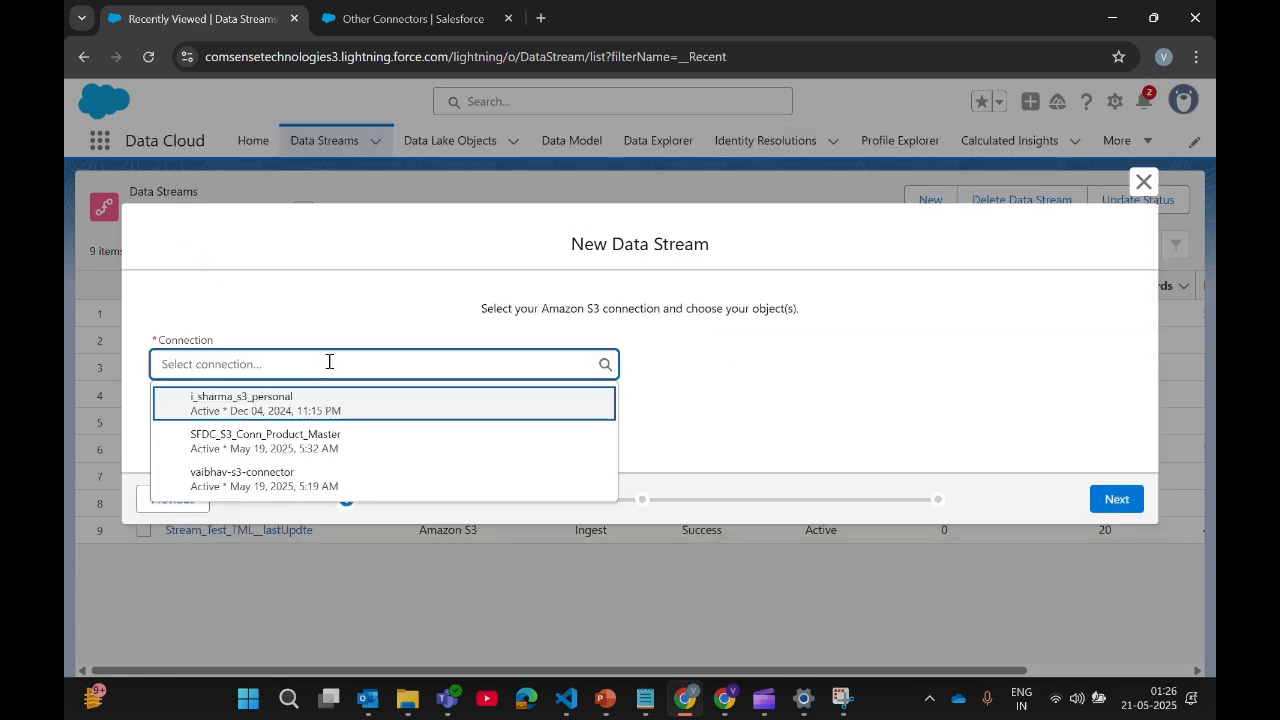
{"action": "left_click", "coordinate": [358, 446]}
{"action": "scroll", "coordinate": [508, 415], "scroll_direction": "down", "scroll_amount": 1}
{"action": "scroll", "coordinate": [484, 388], "scroll_direction": "up", "scroll_amount": 1}
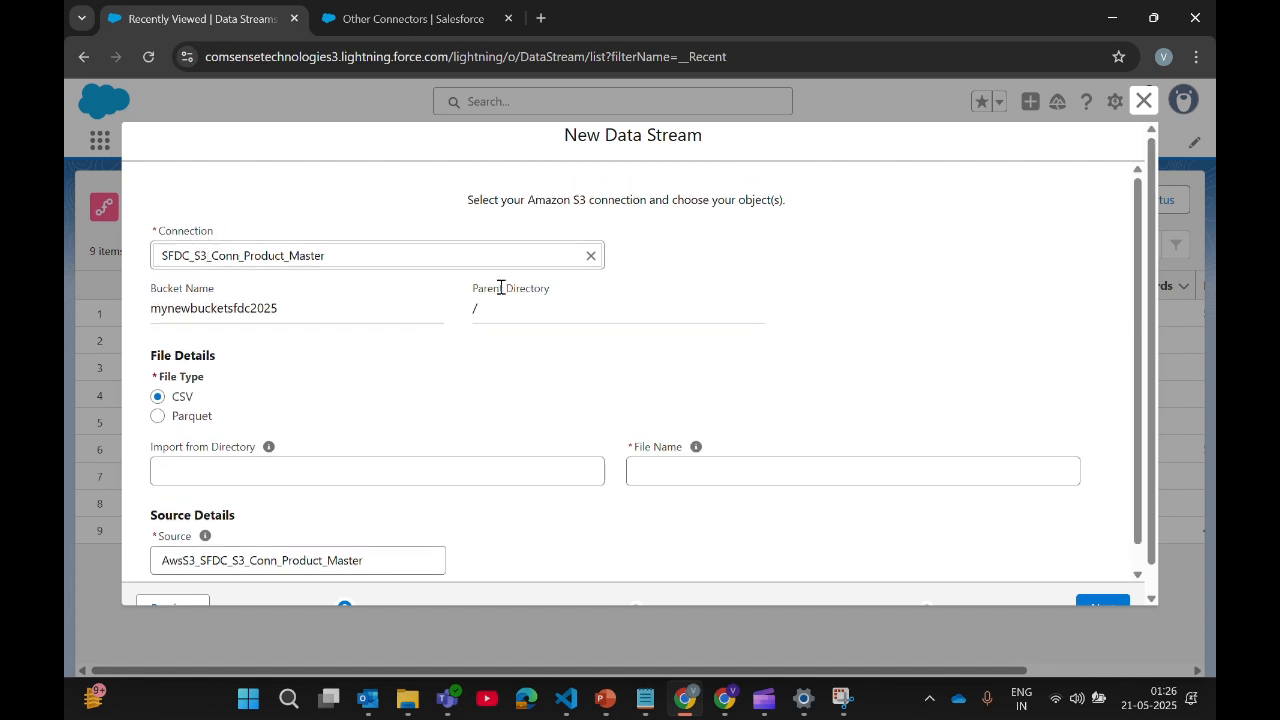
Step: Set Import from Directory to Prospect_Retail_data/, confirming the folder name in S3
{"action": "left_click", "coordinate": [253, 476]}
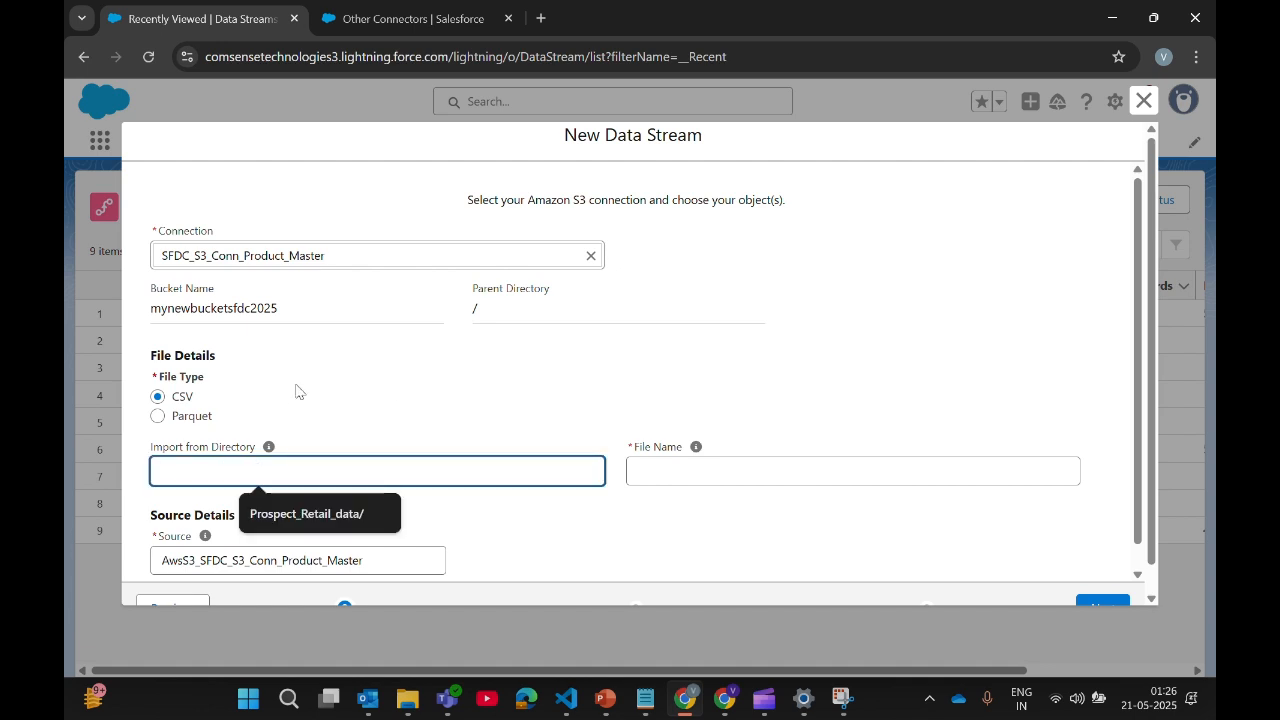
{"action": "left_click", "coordinate": [341, 522]}
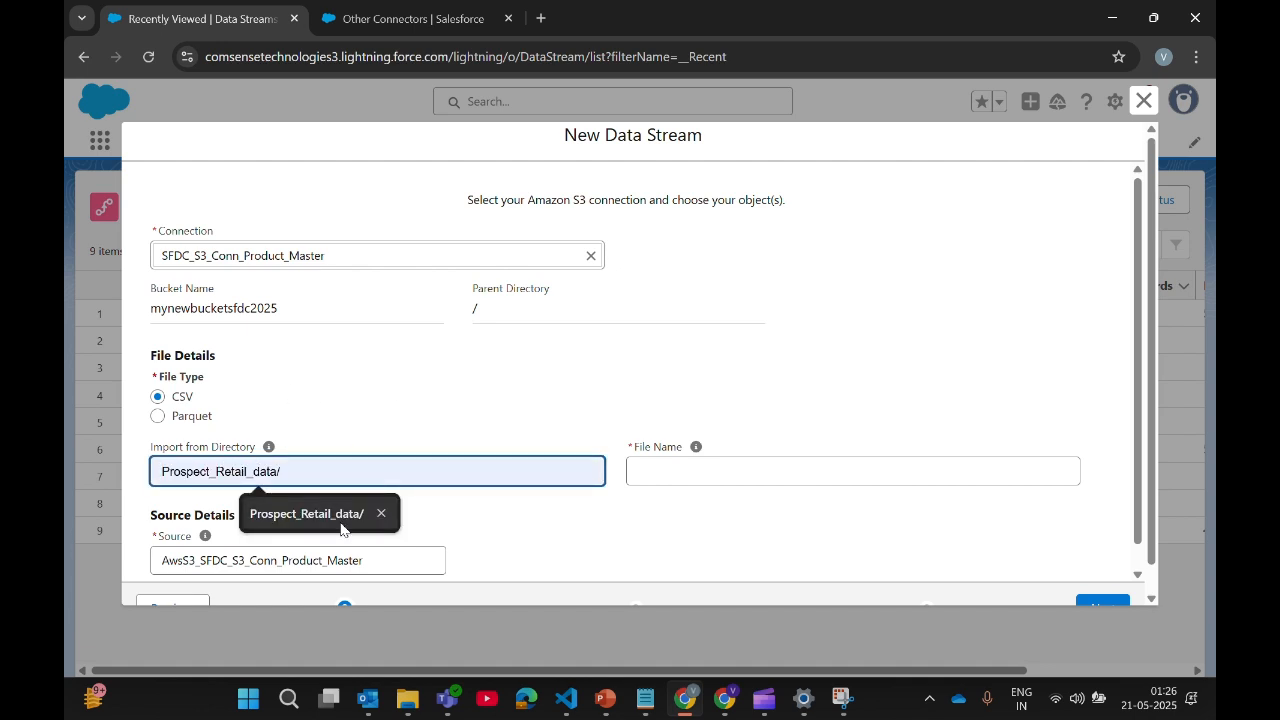
{"action": "left_click", "coordinate": [339, 520]}
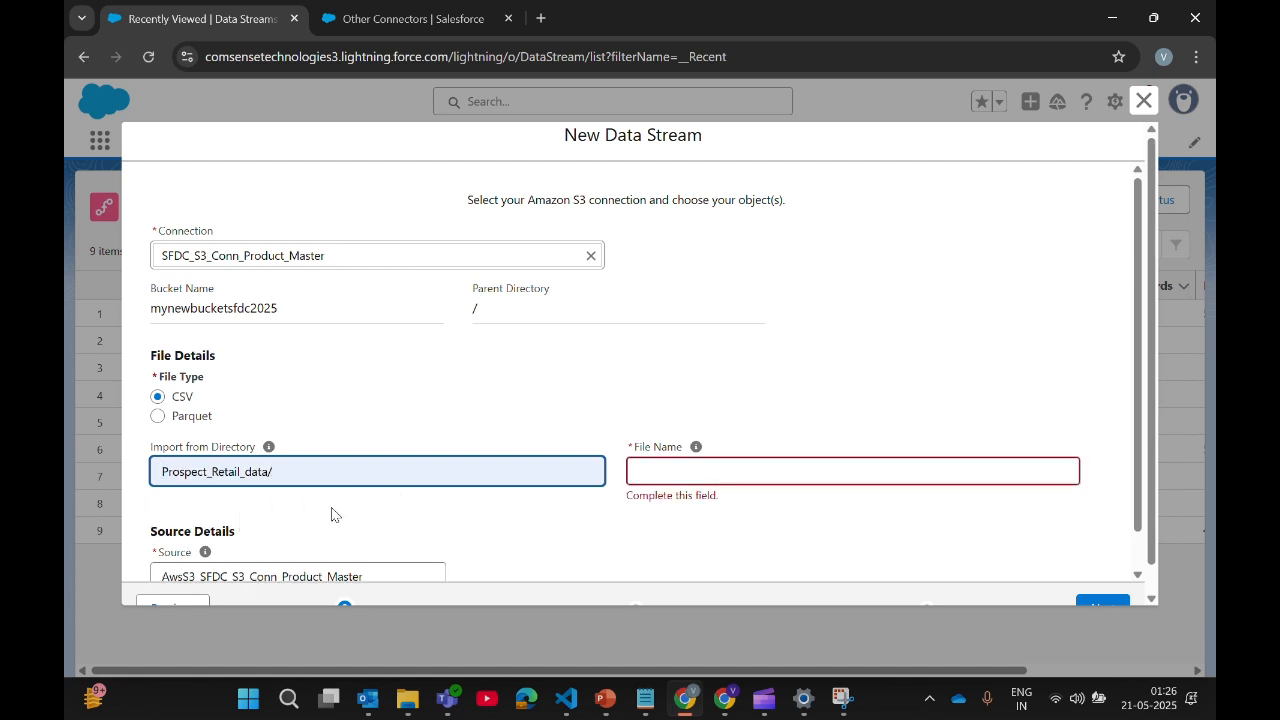
{"action": "left_click", "coordinate": [646, 522]}
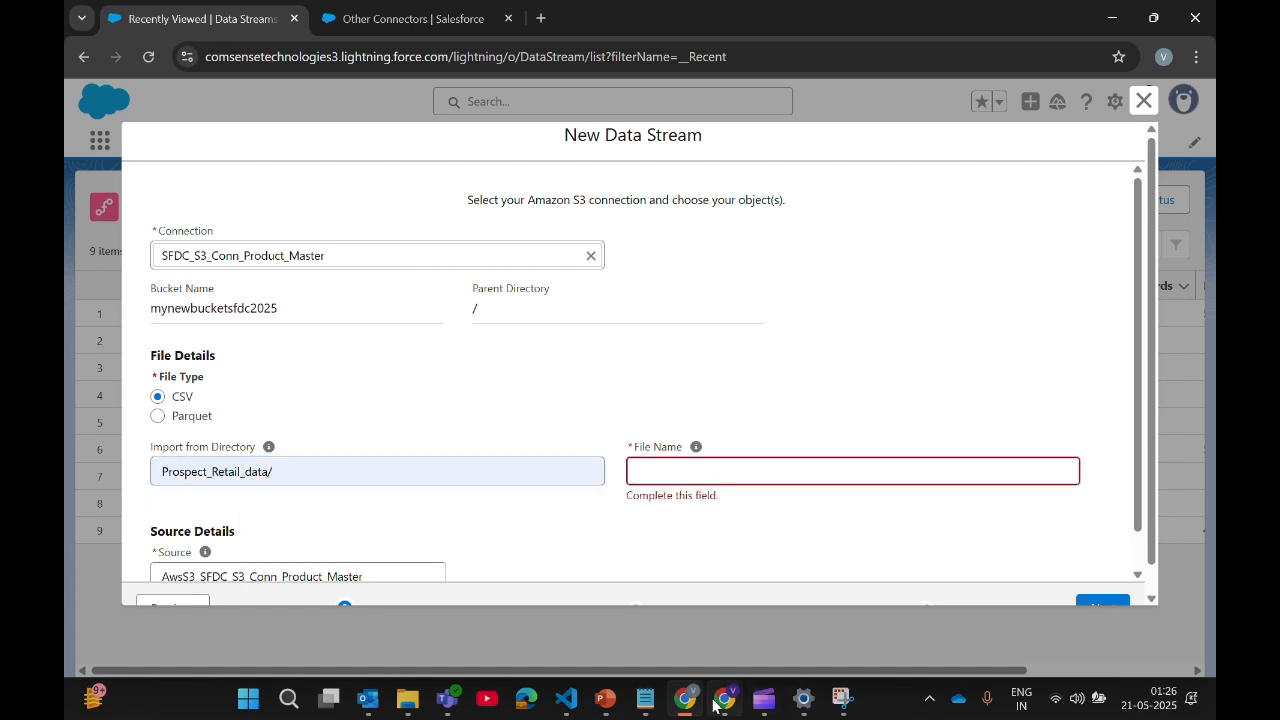
{"action": "mouse_move", "coordinate": [726, 708]}
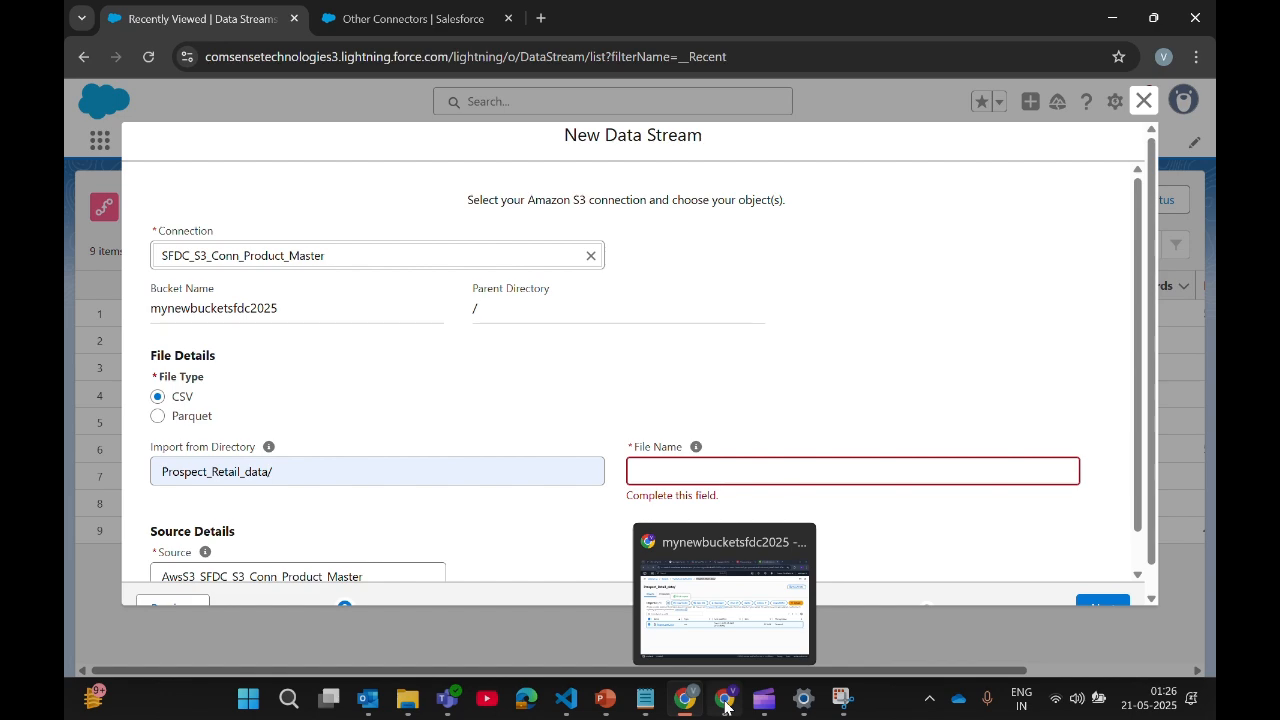
{"action": "left_click", "coordinate": [726, 708]}
{"action": "triple_click", "coordinate": [451, 143]}
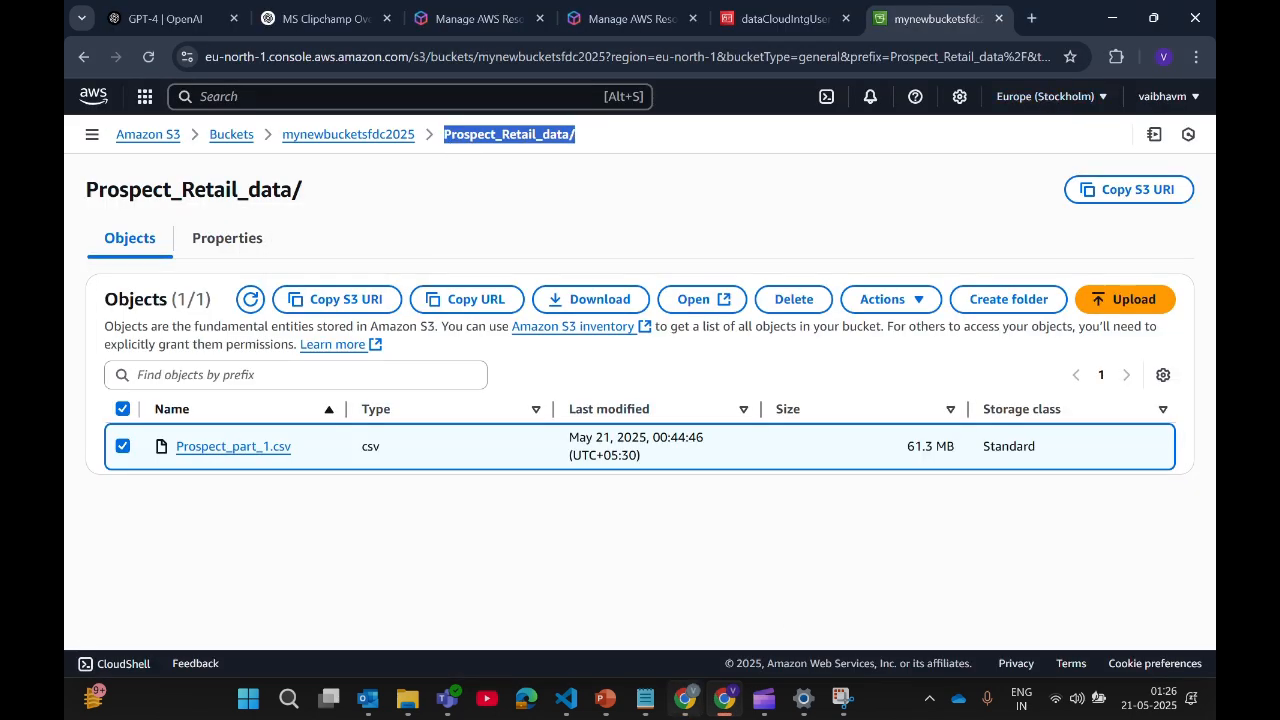
{"action": "left_click", "coordinate": [686, 704]}
Step: Set File Name to the wildcard Prospect_part_*.csv and continue to the data lake object step
{"action": "left_click", "coordinate": [683, 471]}
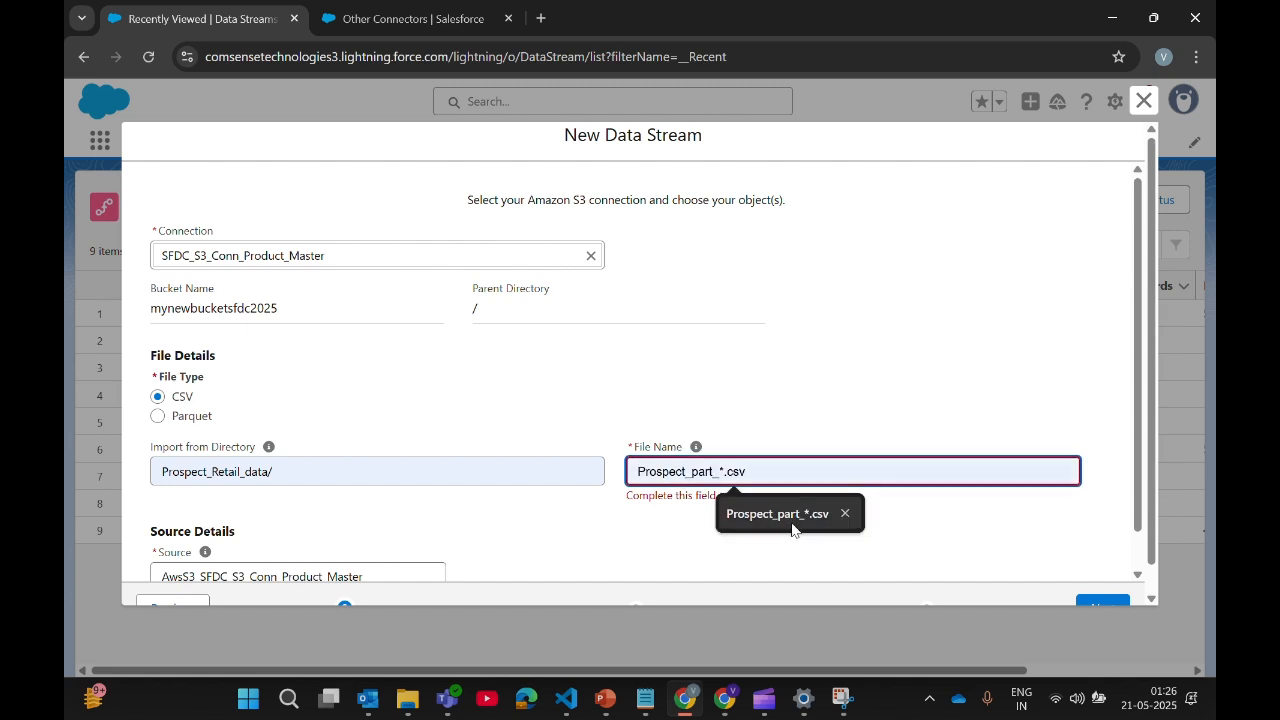
{"action": "left_click", "coordinate": [785, 515]}
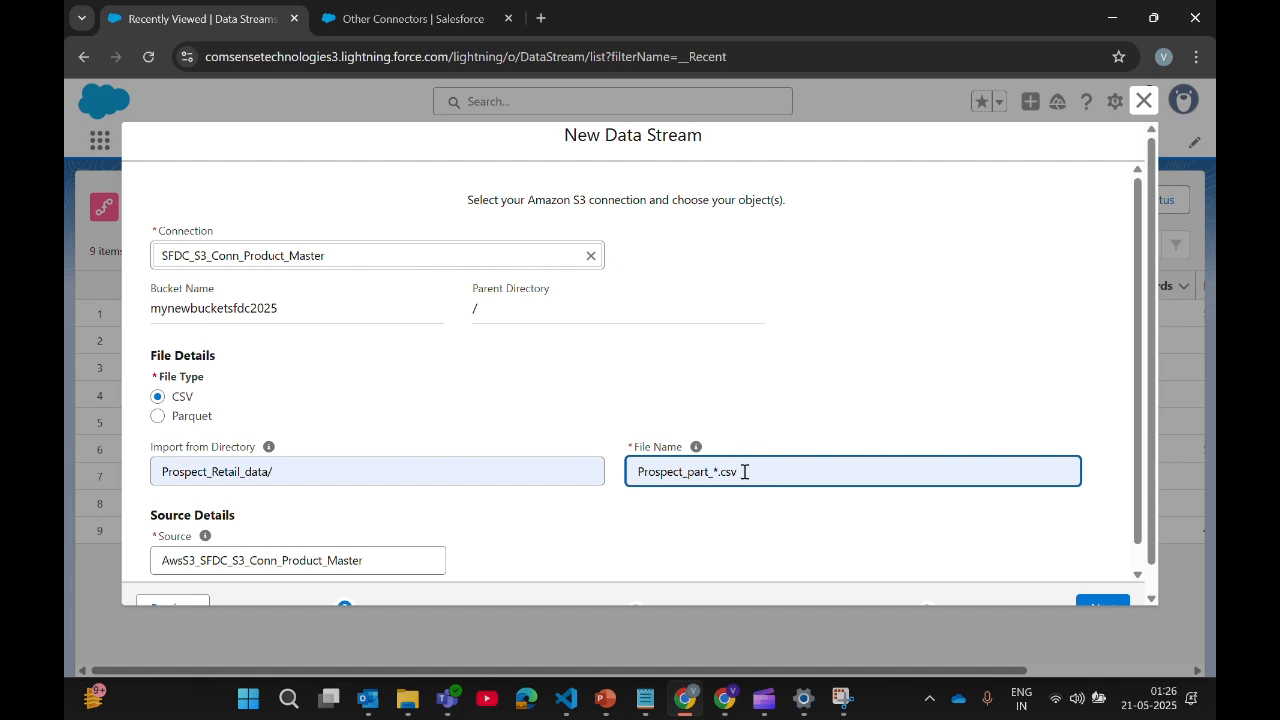
{"action": "left_click_drag", "start_coordinate": [756, 477], "coordinate": [712, 476]}
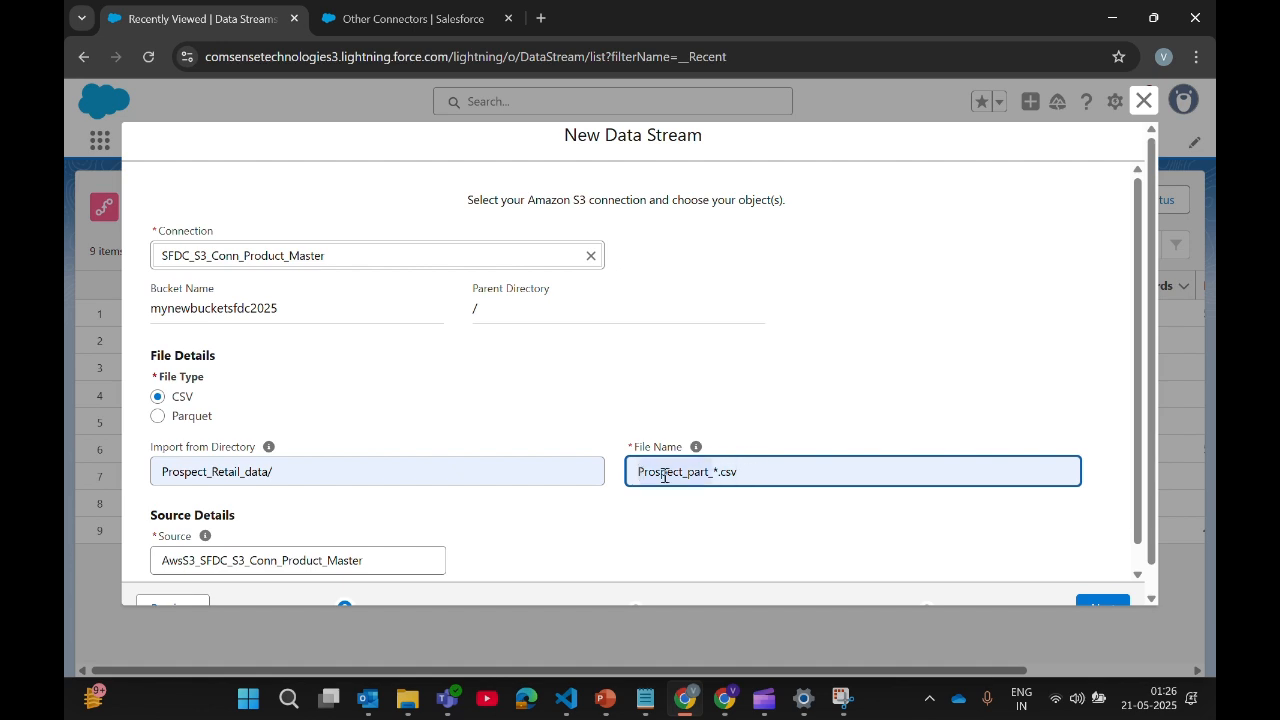
{"action": "left_click", "coordinate": [714, 469]}
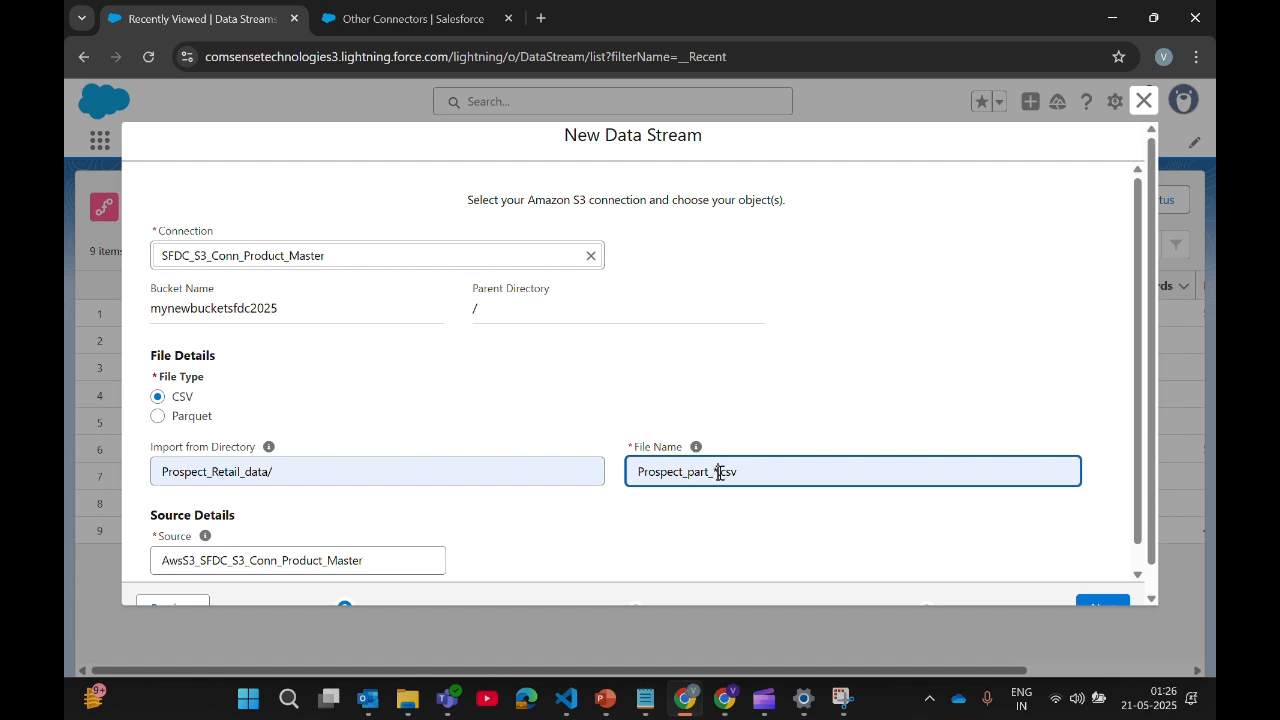
{"action": "key", "text": "BackSpace"}
{"action": "type", "text": "*"}
{"action": "left_click_drag", "start_coordinate": [639, 472], "coordinate": [709, 470]}
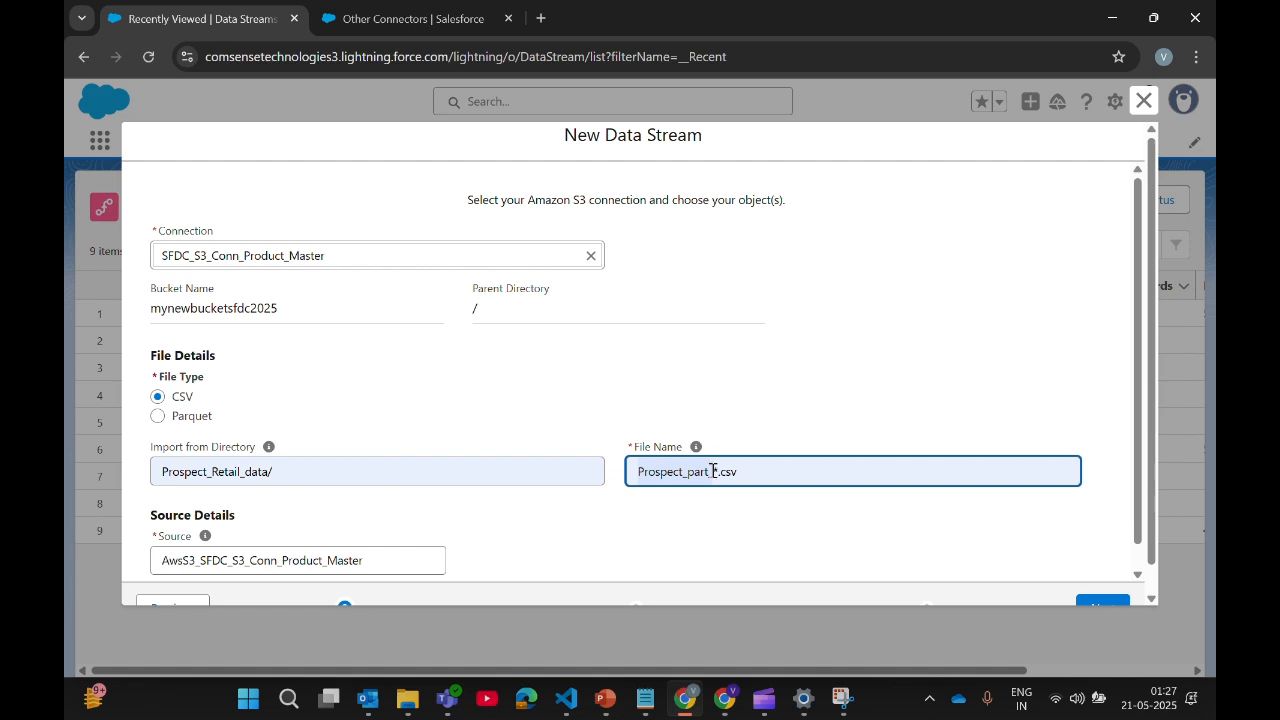
{"action": "left_click", "coordinate": [772, 480]}
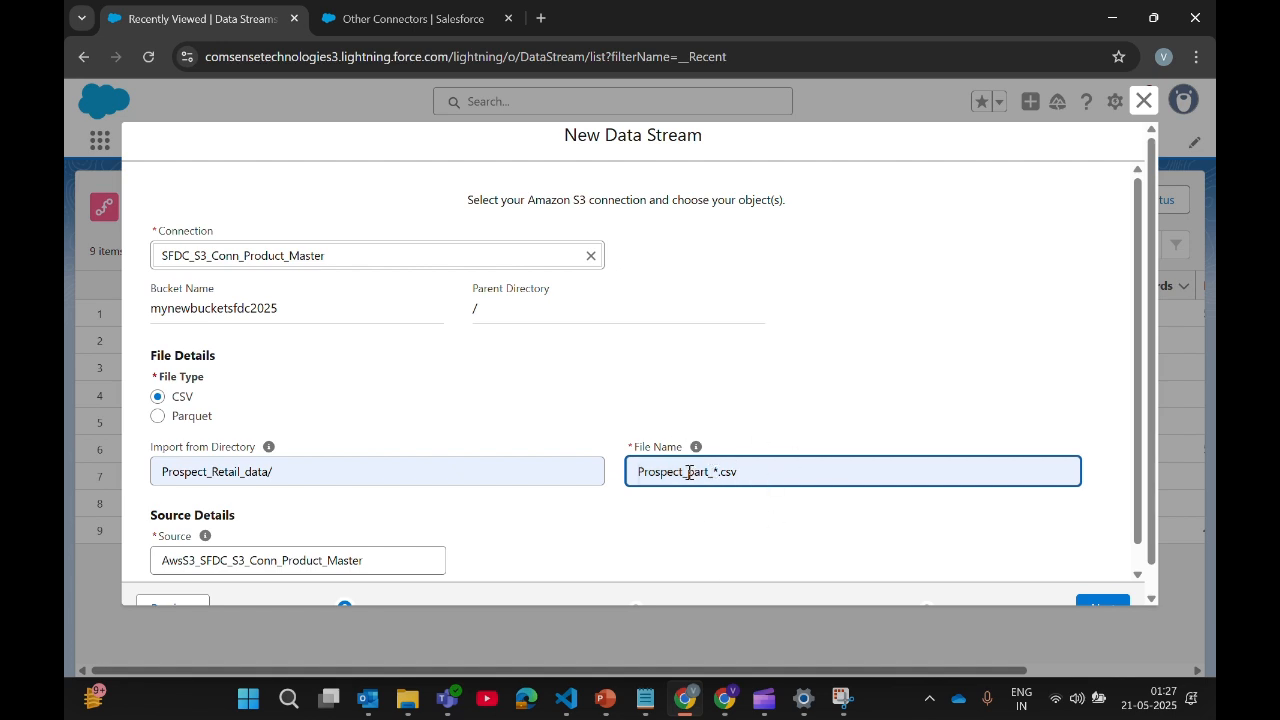
{"action": "left_click_drag", "start_coordinate": [638, 474], "coordinate": [709, 476]}
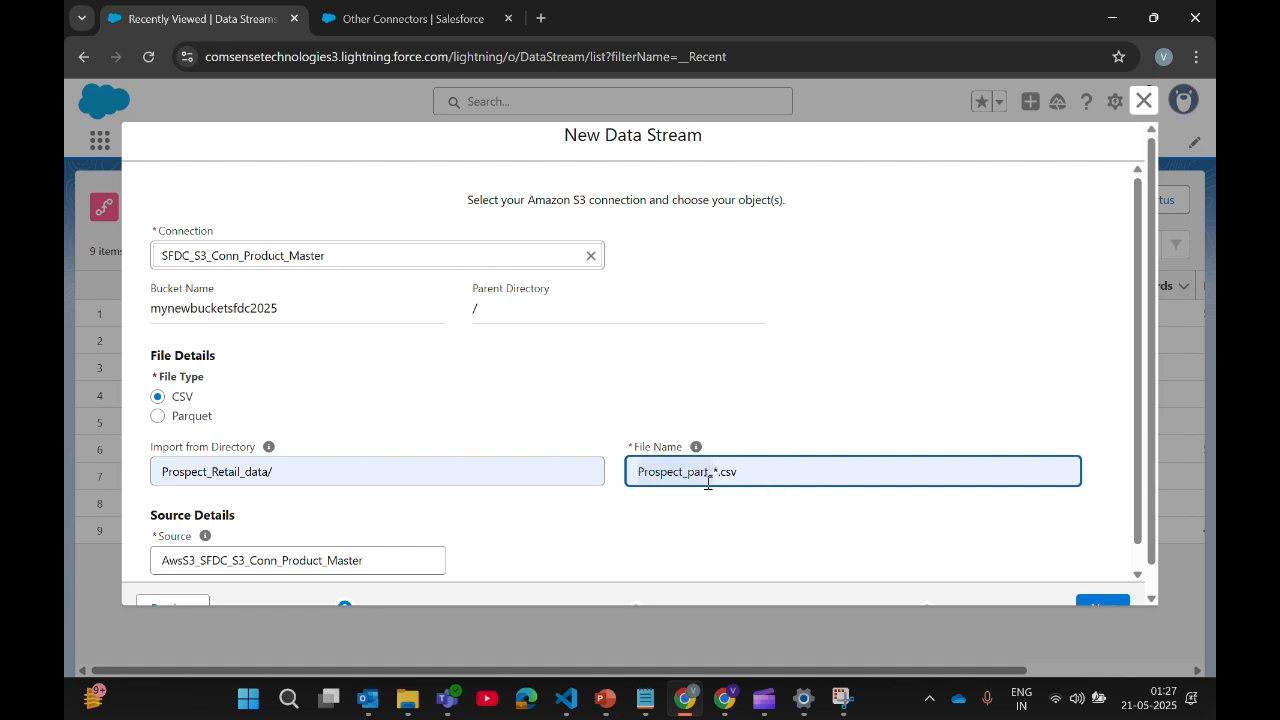
{"action": "scroll", "coordinate": [800, 556], "scroll_direction": "down", "scroll_amount": 1}
{"action": "scroll", "coordinate": [503, 557], "scroll_direction": "down", "scroll_amount": 1}
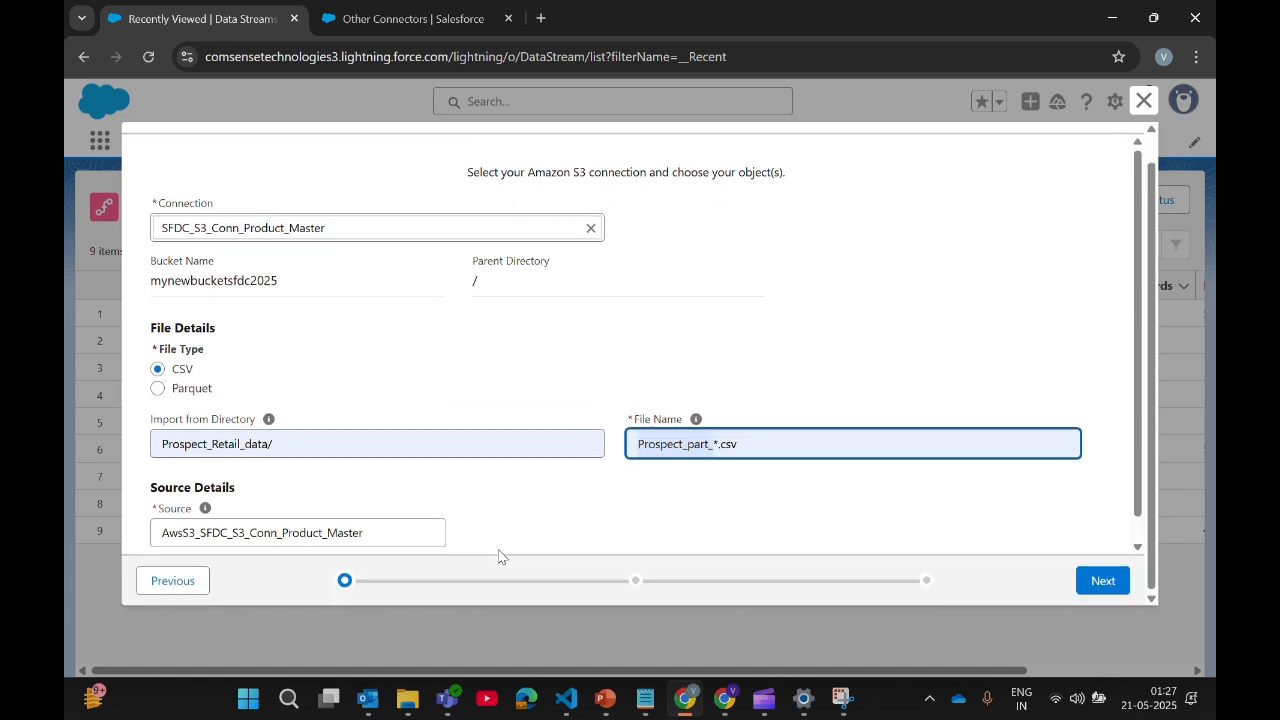
{"action": "left_click", "coordinate": [1100, 585]}
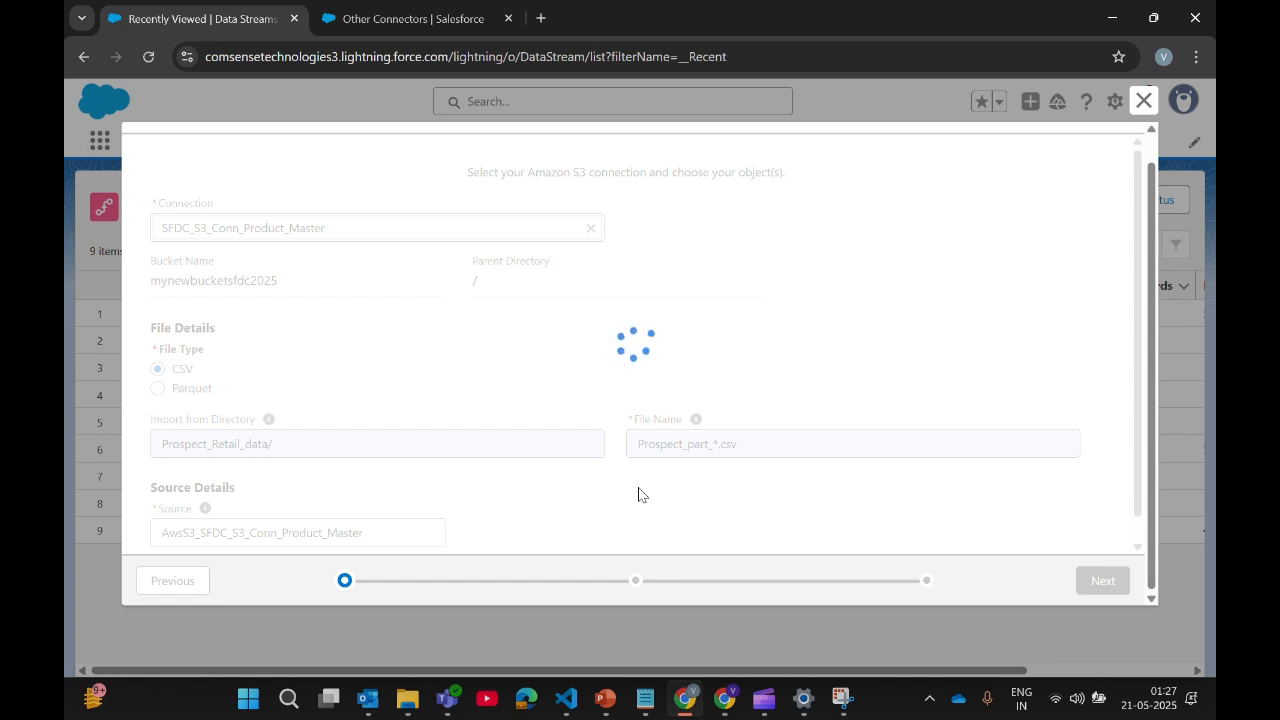
Step: Replace the data lake object label with Prod_raw_S3_Prospect_Retail, leaving Category as Profile
{"action": "scroll", "coordinate": [356, 348], "scroll_direction": "up", "scroll_amount": 1}
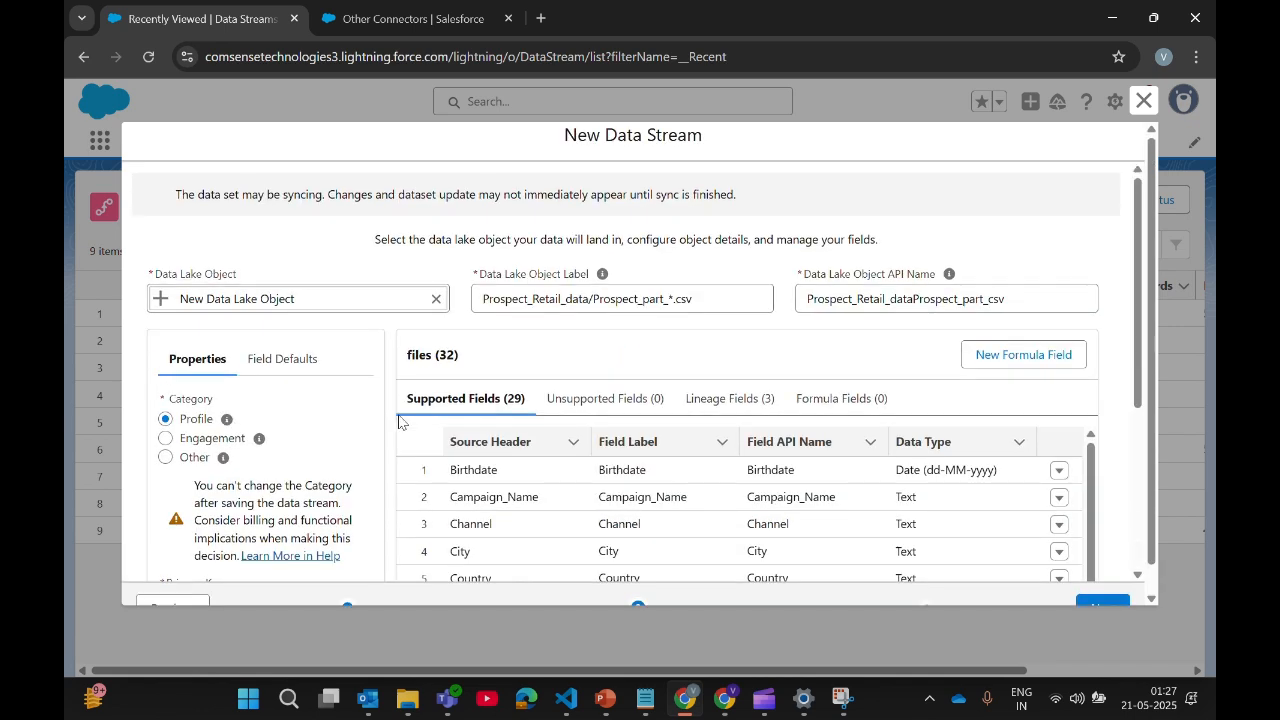
{"action": "left_click", "coordinate": [727, 299]}
{"action": "key", "text": "ctrl+a"}
{"action": "key", "text": "BackSpace"}
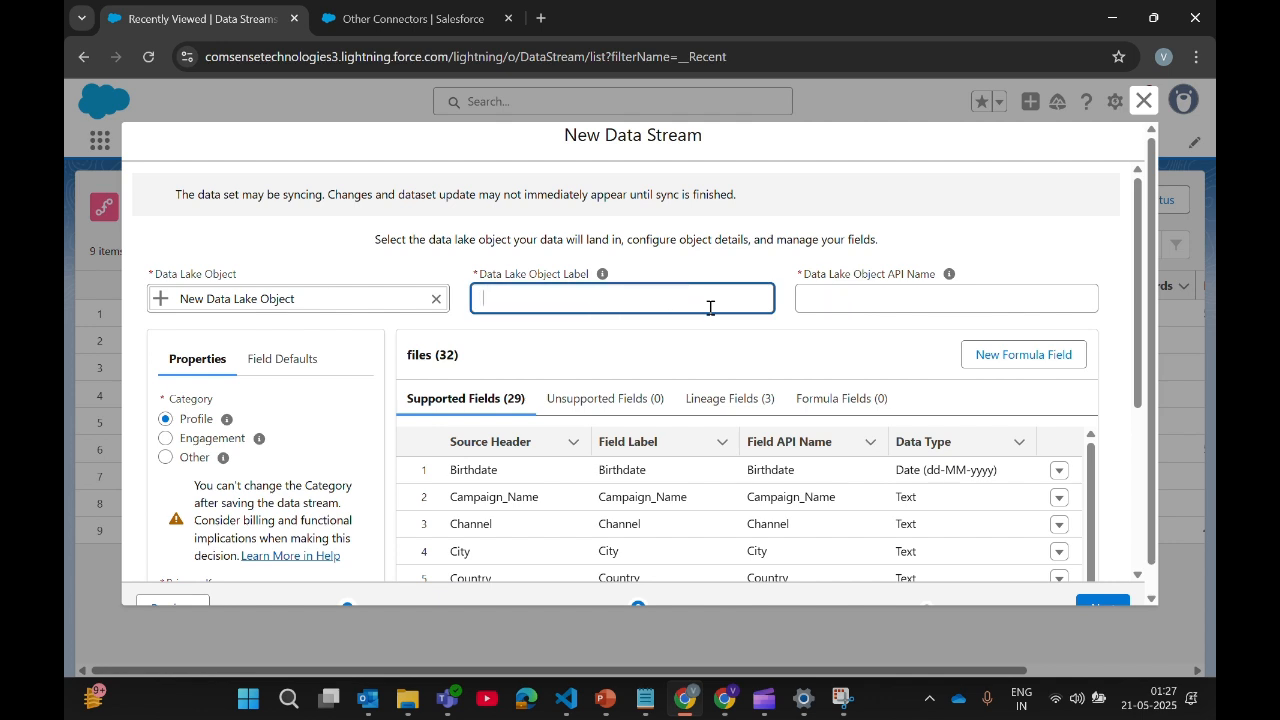
{"action": "type", "text": "Prod_Raw"}
{"action": "key", "text": "BackSpace"}
{"action": "key", "text": "BackSpace"}
{"action": "key", "text": "BackSpace"}
{"action": "key", "text": "BackSpace"}
{"action": "type", "text": "raw_S"}
{"action": "type", "text": "3_Prospect_Retail"}
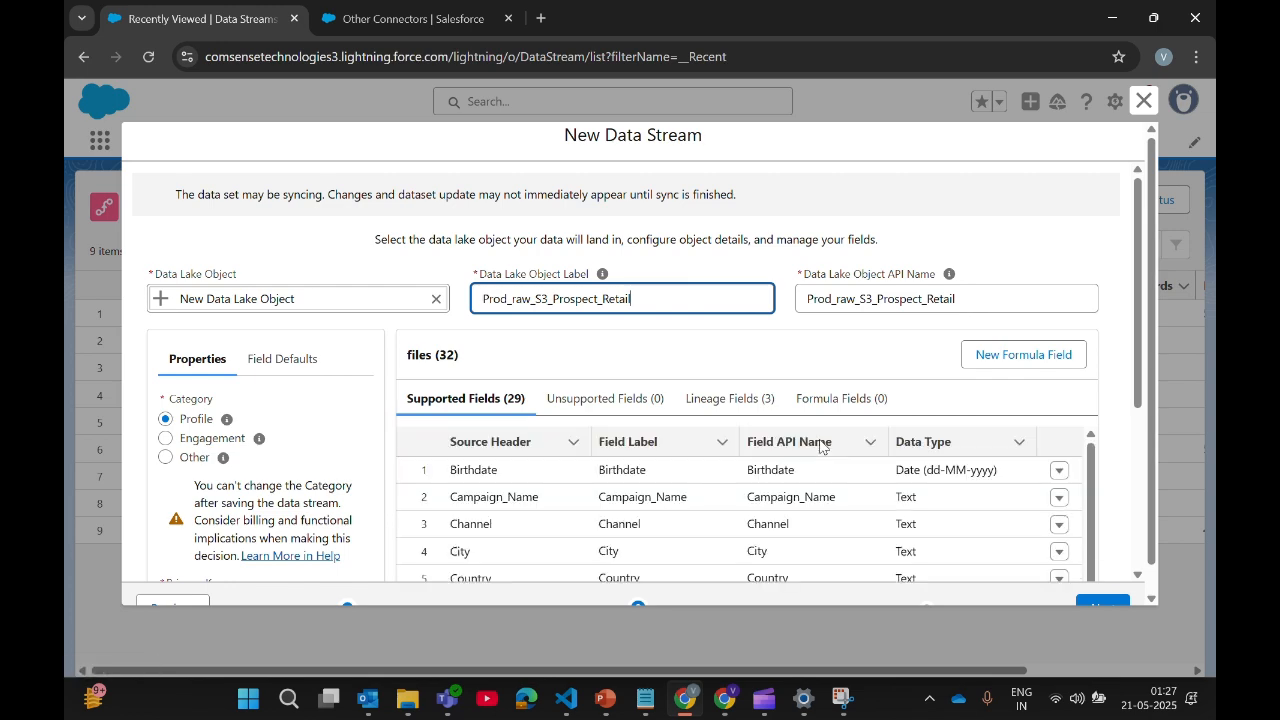
{"action": "mouse_move", "coordinate": [1090, 462]}
{"action": "left_mouse_down"}
{"action": "mouse_move", "coordinate": [1092, 499]}
{"action": "mouse_move", "coordinate": [1088, 462]}
{"action": "left_mouse_up"}
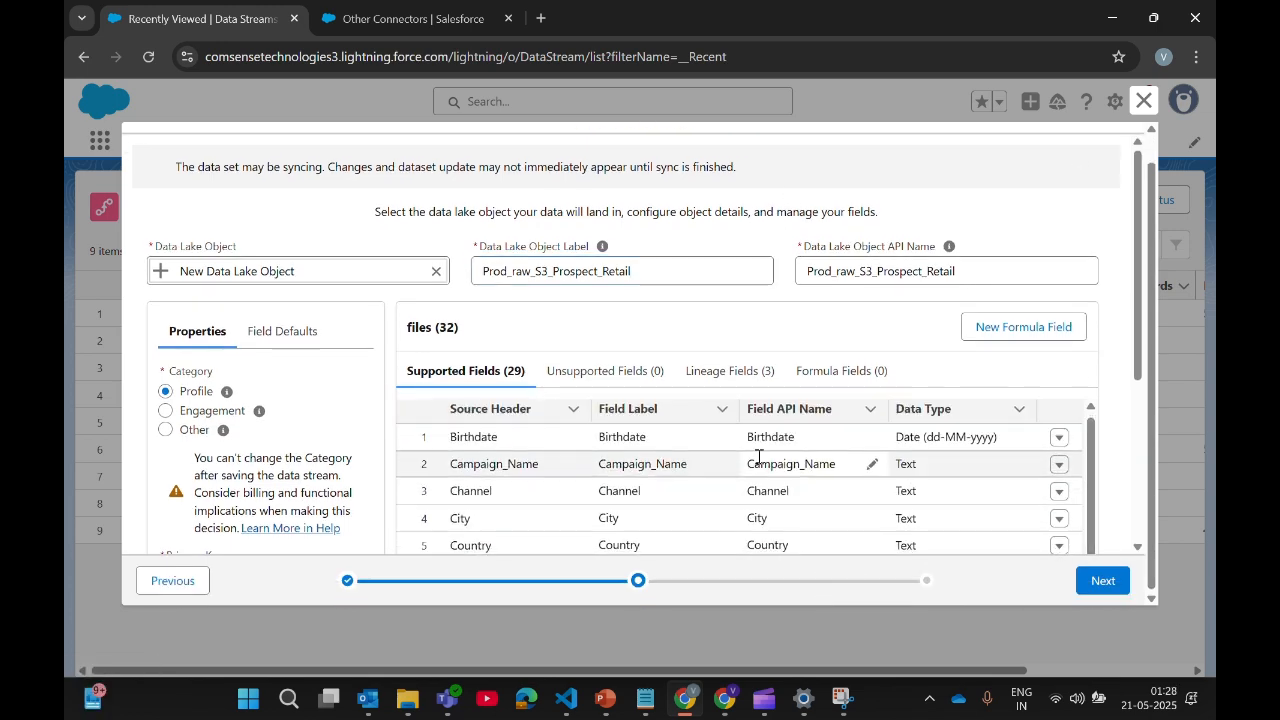
{"action": "scroll", "coordinate": [938, 470], "scroll_direction": "down", "scroll_amount": 1}
{"action": "scroll", "coordinate": [940, 470], "scroll_direction": "down", "scroll_amount": 2}
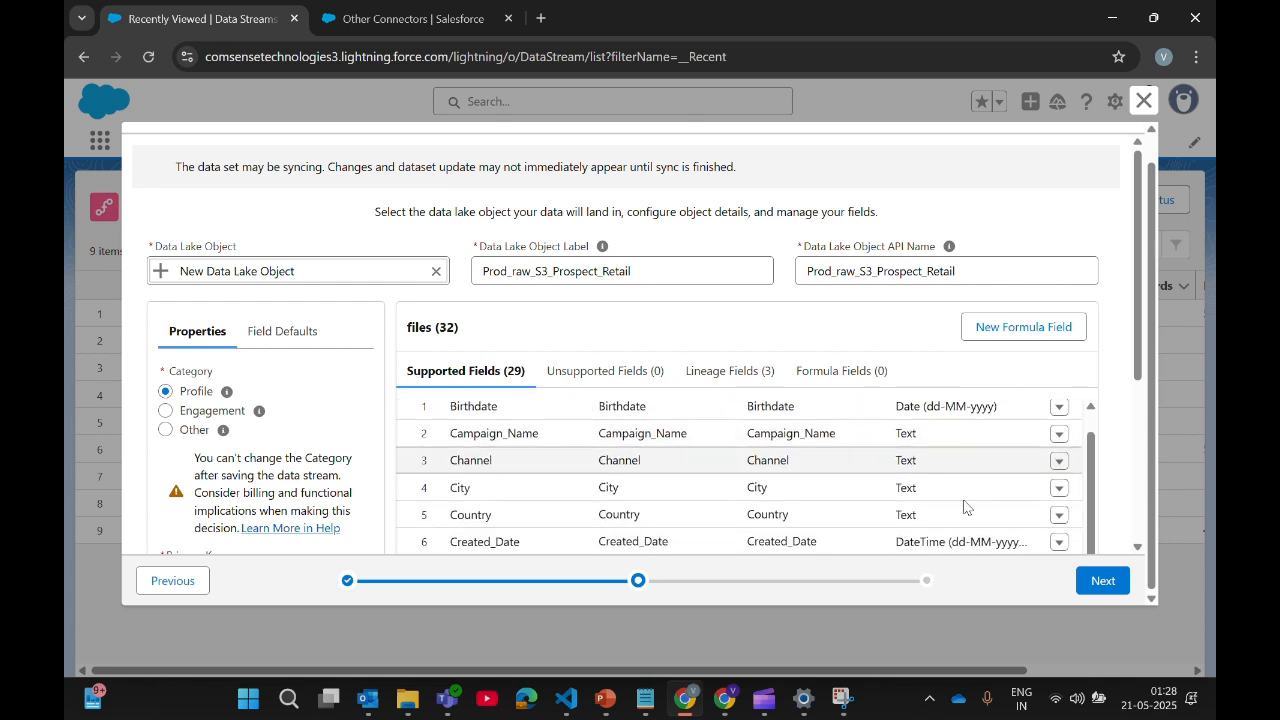
{"action": "scroll", "coordinate": [986, 496], "scroll_direction": "down", "scroll_amount": 3}
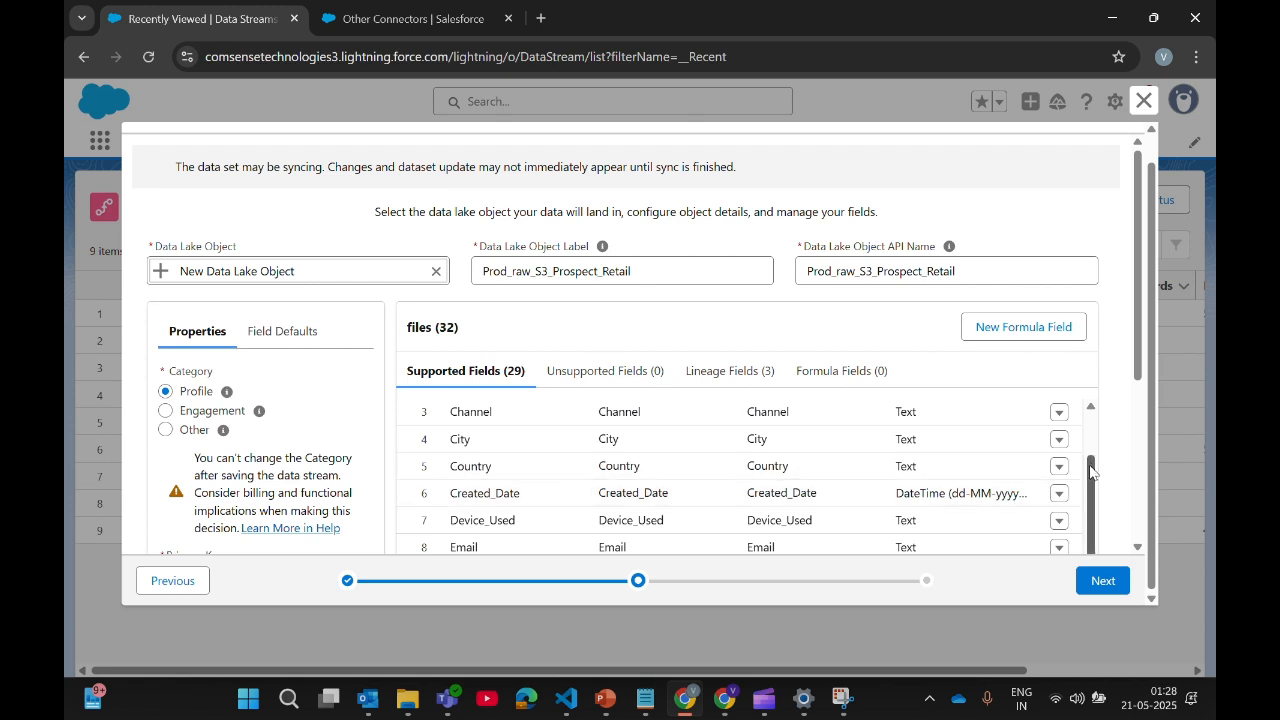
{"action": "left_click", "coordinate": [925, 492]}
{"action": "double_click", "coordinate": [925, 492]}
{"action": "triple_click", "coordinate": [1017, 490]}
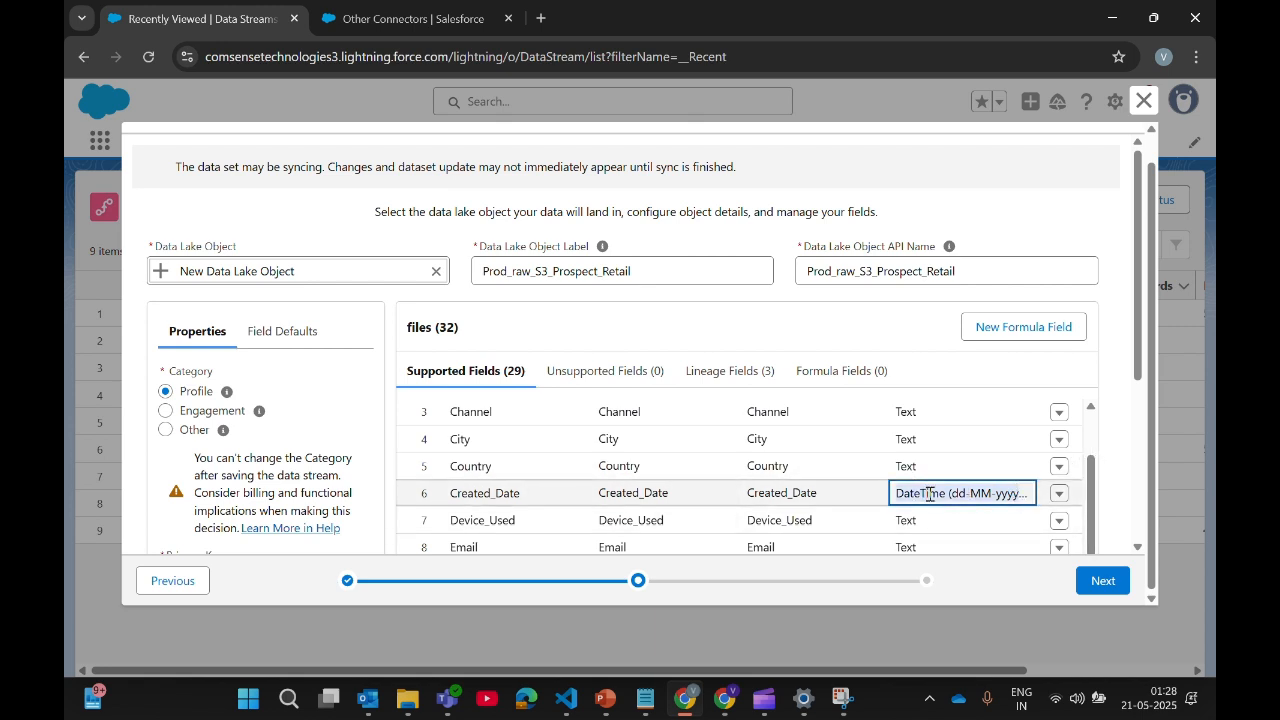
{"action": "left_click", "coordinate": [1058, 493]}
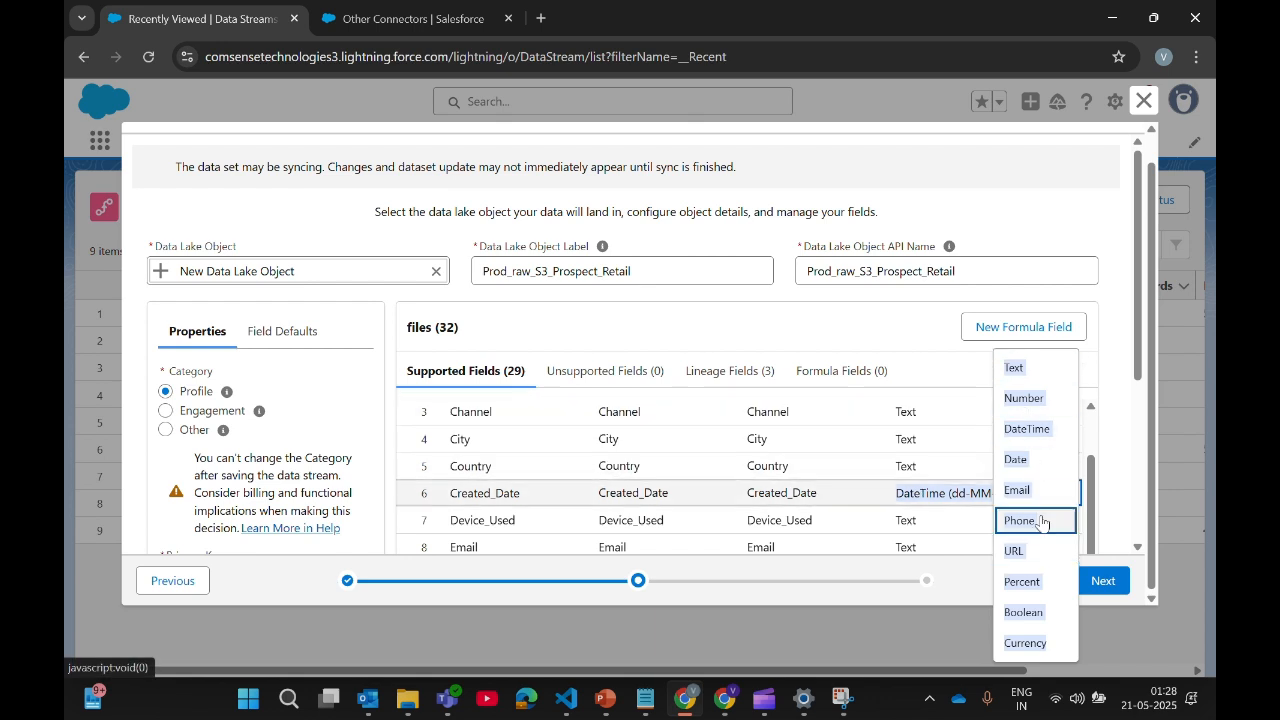
{"action": "left_click", "coordinate": [825, 499]}
{"action": "scroll", "coordinate": [840, 502], "scroll_direction": "down", "scroll_amount": 1}
{"action": "scroll", "coordinate": [870, 506], "scroll_direction": "up", "scroll_amount": 1}
{"action": "left_click", "coordinate": [872, 494]}
{"action": "left_click", "coordinate": [824, 518]}
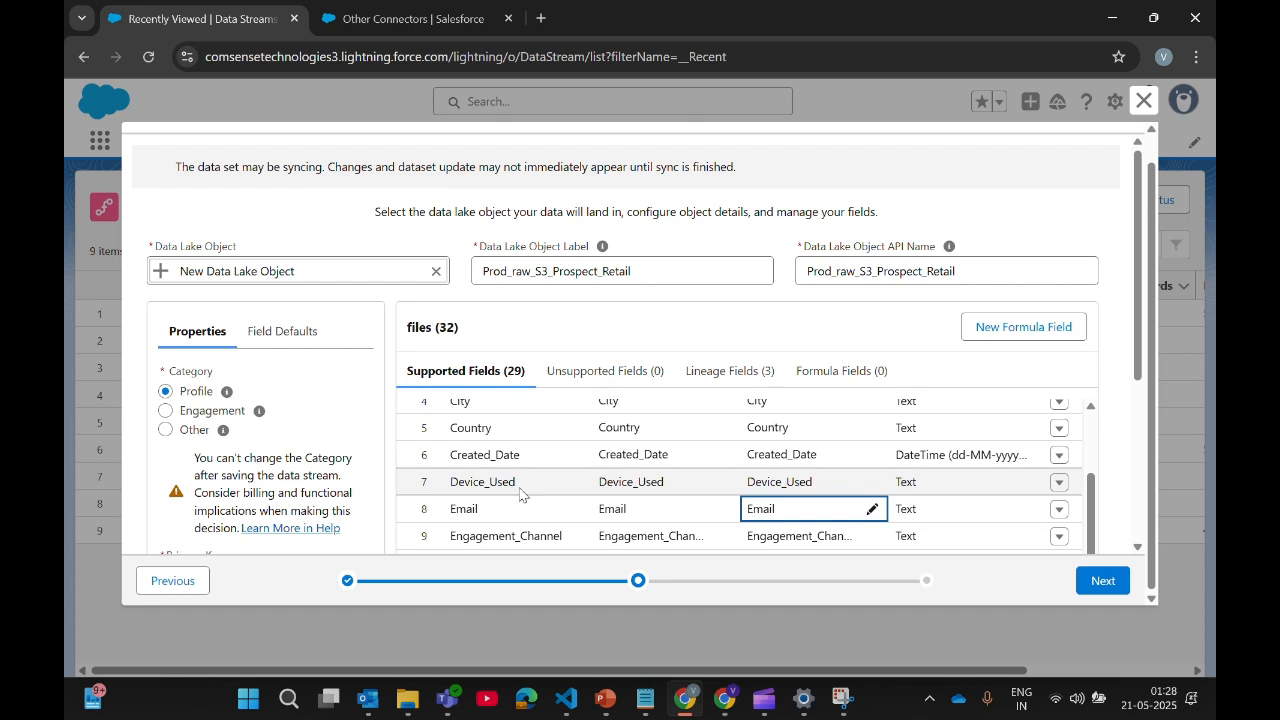
Step: Compare the Engagement, Other and Profile category options for the new data stream
{"action": "left_click", "coordinate": [166, 410]}
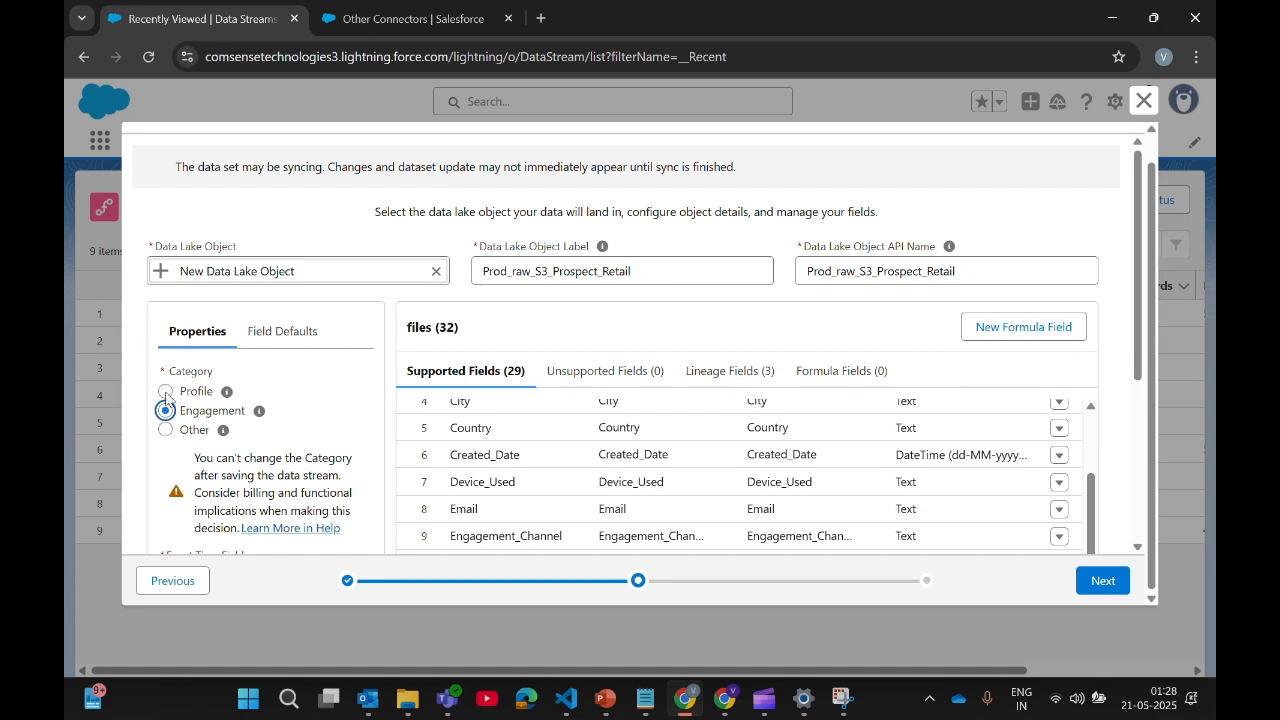
{"action": "scroll", "coordinate": [185, 385], "scroll_direction": "down", "scroll_amount": 2}
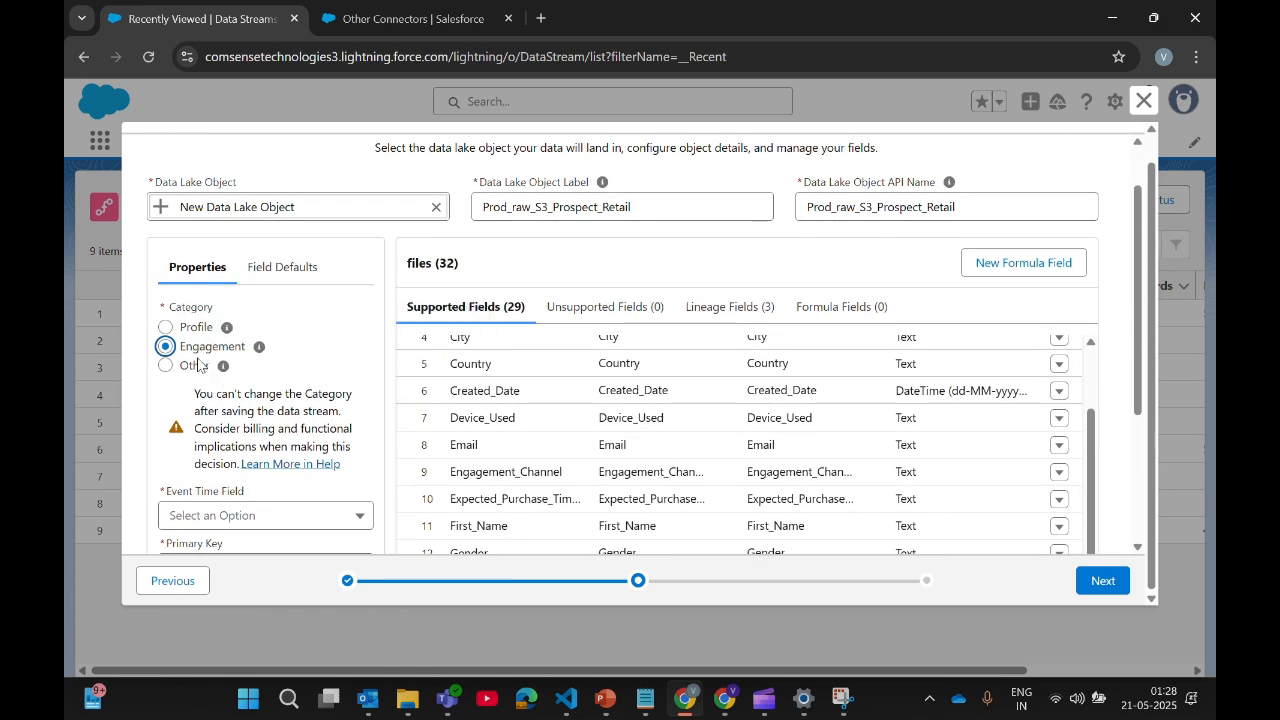
{"action": "left_click", "coordinate": [168, 334]}
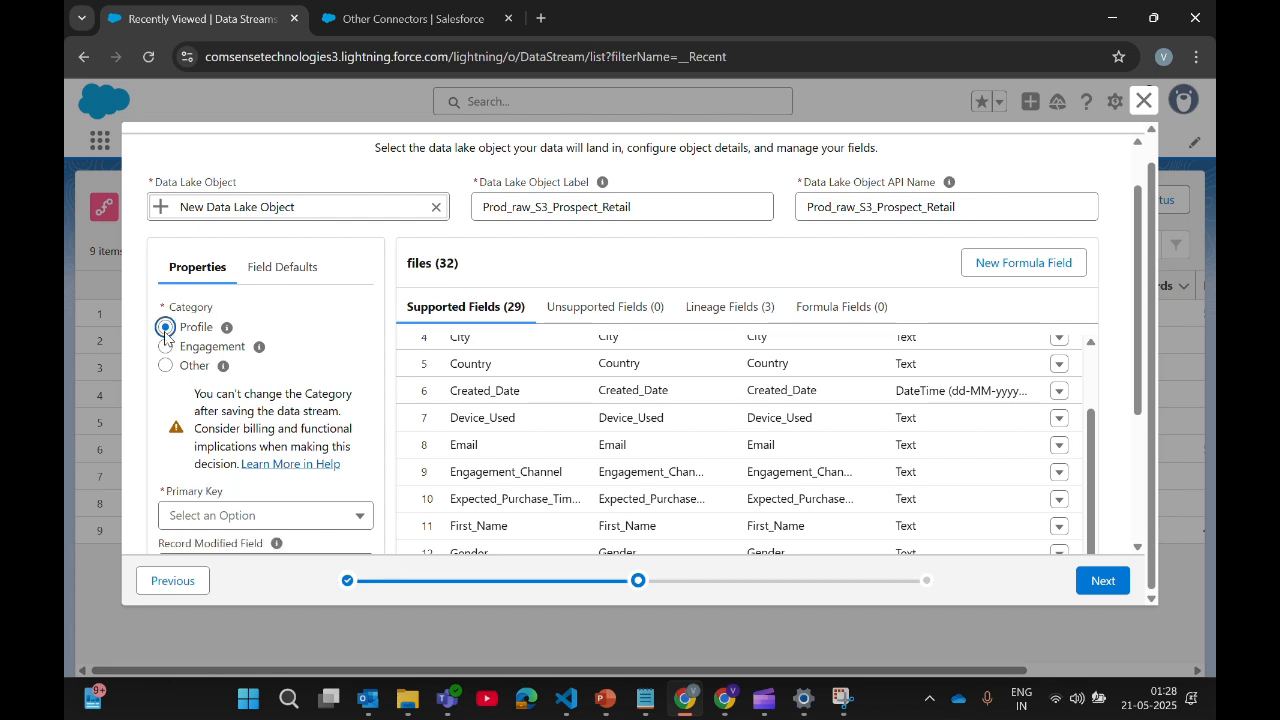
{"action": "left_click", "coordinate": [166, 346]}
{"action": "left_click", "coordinate": [165, 365]}
{"action": "scroll", "coordinate": [300, 415], "scroll_direction": "down", "scroll_amount": 5}
{"action": "scroll", "coordinate": [310, 390], "scroll_direction": "up", "scroll_amount": 5}
{"action": "left_click", "coordinate": [166, 297]}
{"action": "scroll", "coordinate": [288, 360], "scroll_direction": "down", "scroll_amount": 1}
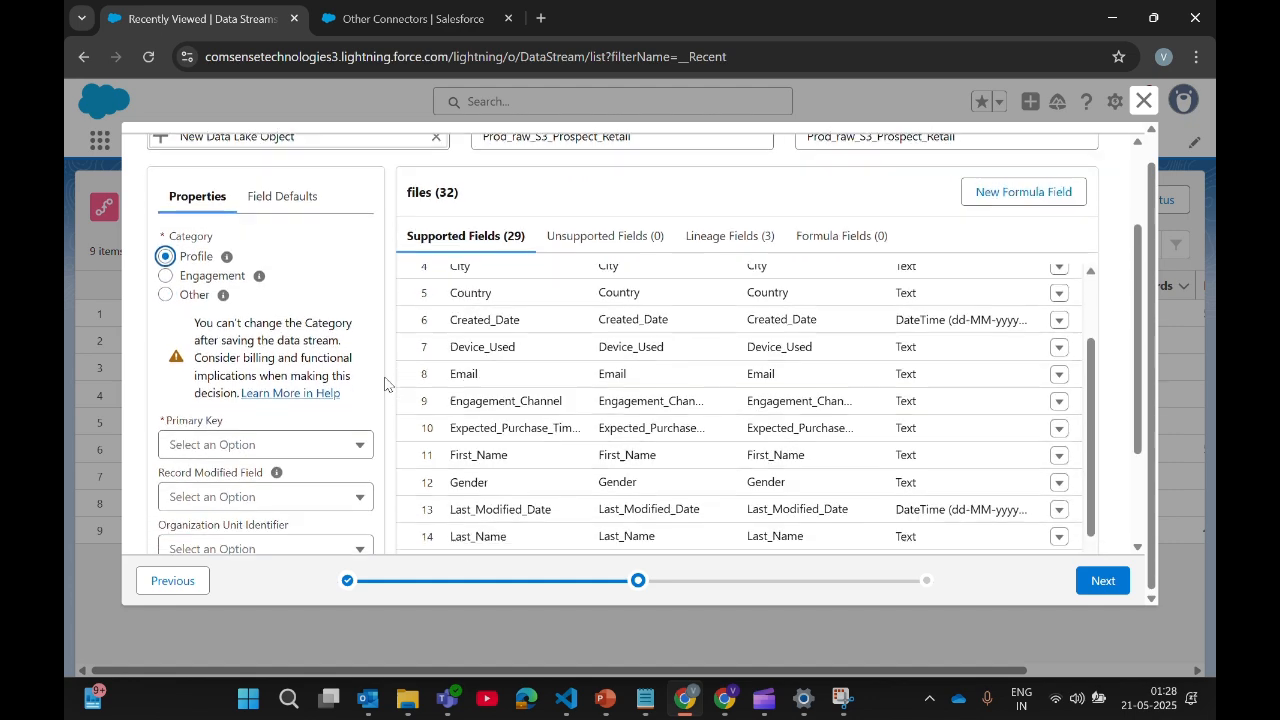
{"action": "scroll", "coordinate": [328, 447], "scroll_direction": "down", "scroll_amount": 2}
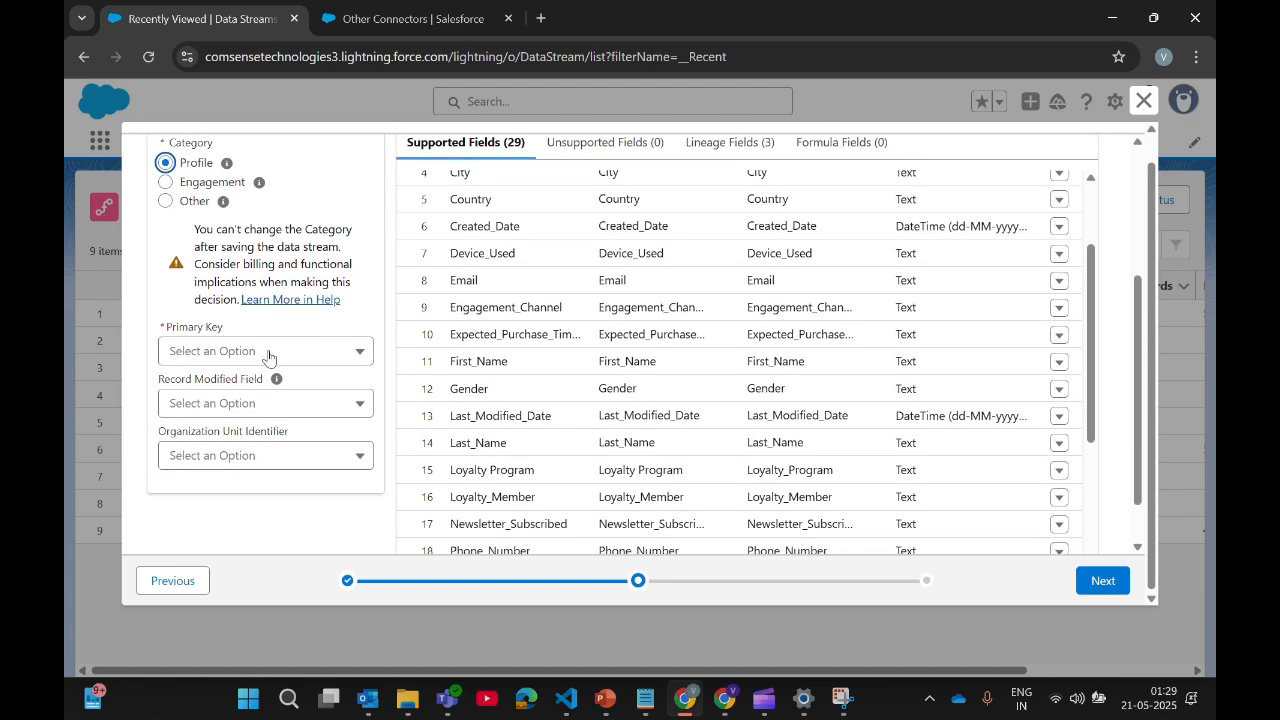
{"action": "scroll", "coordinate": [342, 410], "scroll_direction": "up", "scroll_amount": 1}
{"action": "left_click", "coordinate": [166, 231]}
{"action": "scroll", "coordinate": [228, 387], "scroll_direction": "down", "scroll_amount": 2}
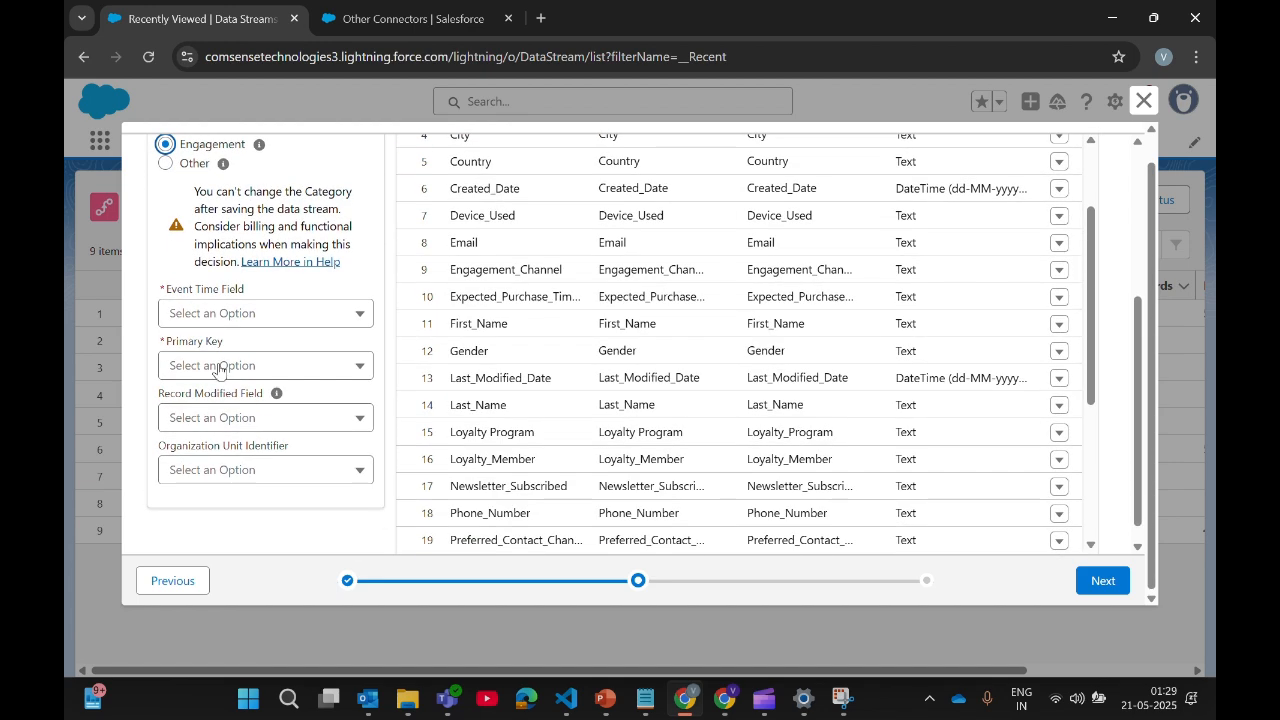
{"action": "scroll", "coordinate": [228, 262], "scroll_direction": "up", "scroll_amount": 1}
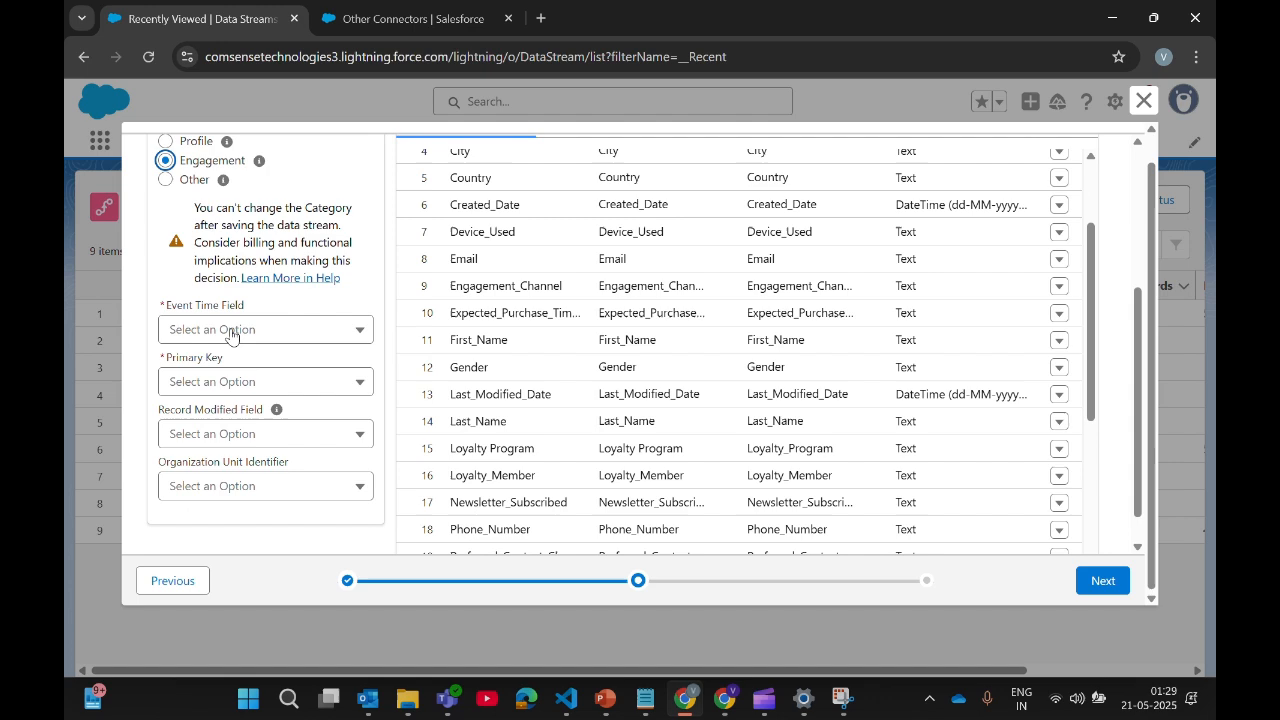
{"action": "scroll", "coordinate": [214, 450], "scroll_direction": "up", "scroll_amount": 2}
{"action": "scroll", "coordinate": [207, 453], "scroll_direction": "down", "scroll_amount": 2}
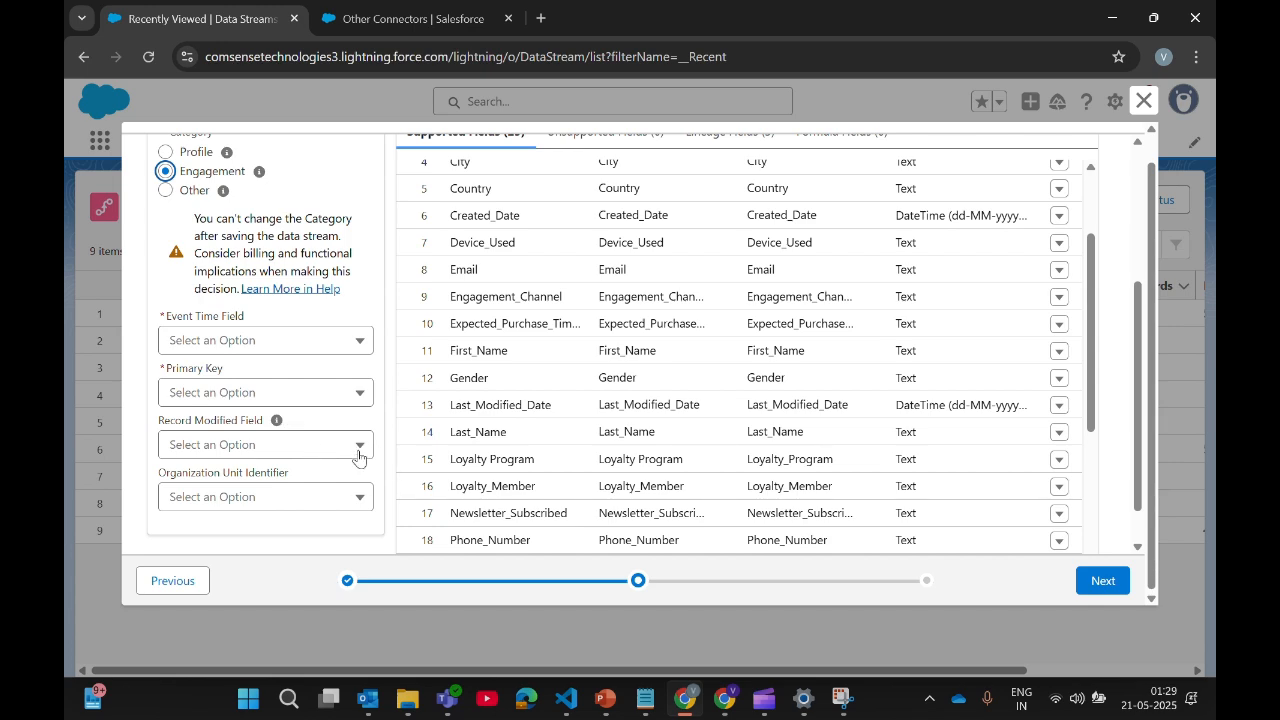
{"action": "scroll", "coordinate": [357, 391], "scroll_direction": "up", "scroll_amount": 1}
{"action": "left_click", "coordinate": [166, 280]}
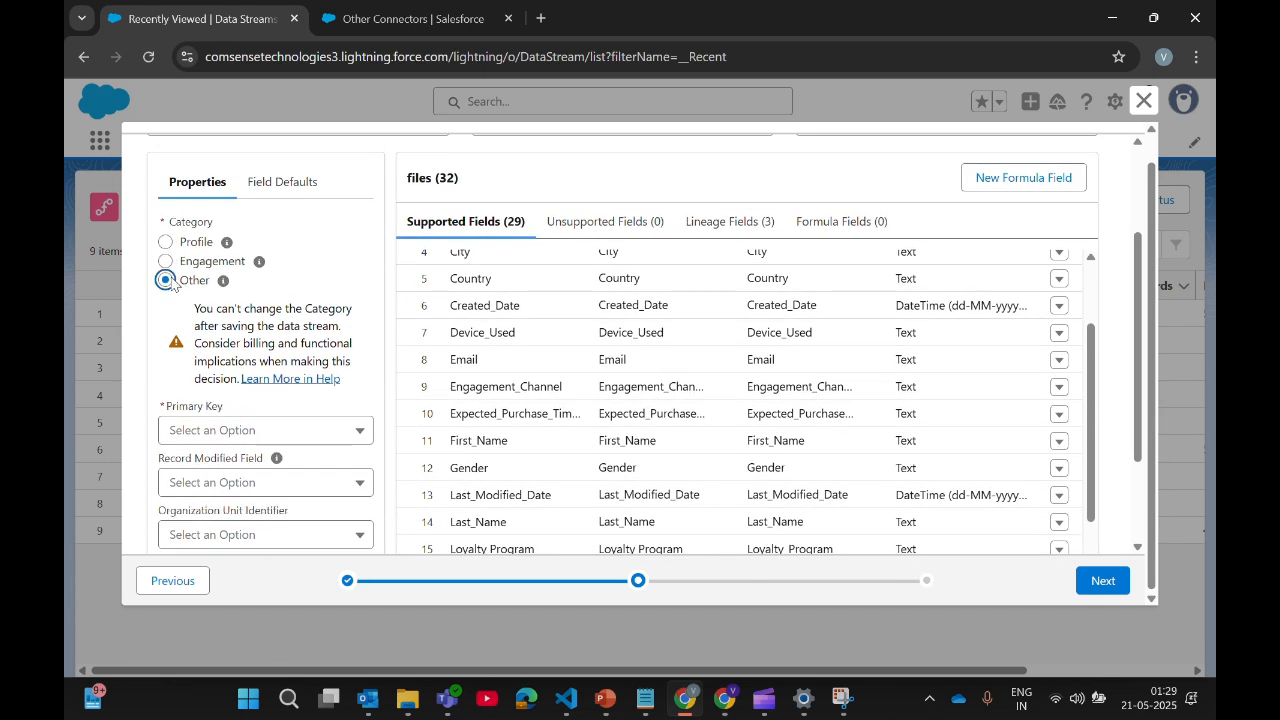
{"action": "scroll", "coordinate": [185, 338], "scroll_direction": "down", "scroll_amount": 2}
{"action": "scroll", "coordinate": [270, 375], "scroll_direction": "up", "scroll_amount": 1}
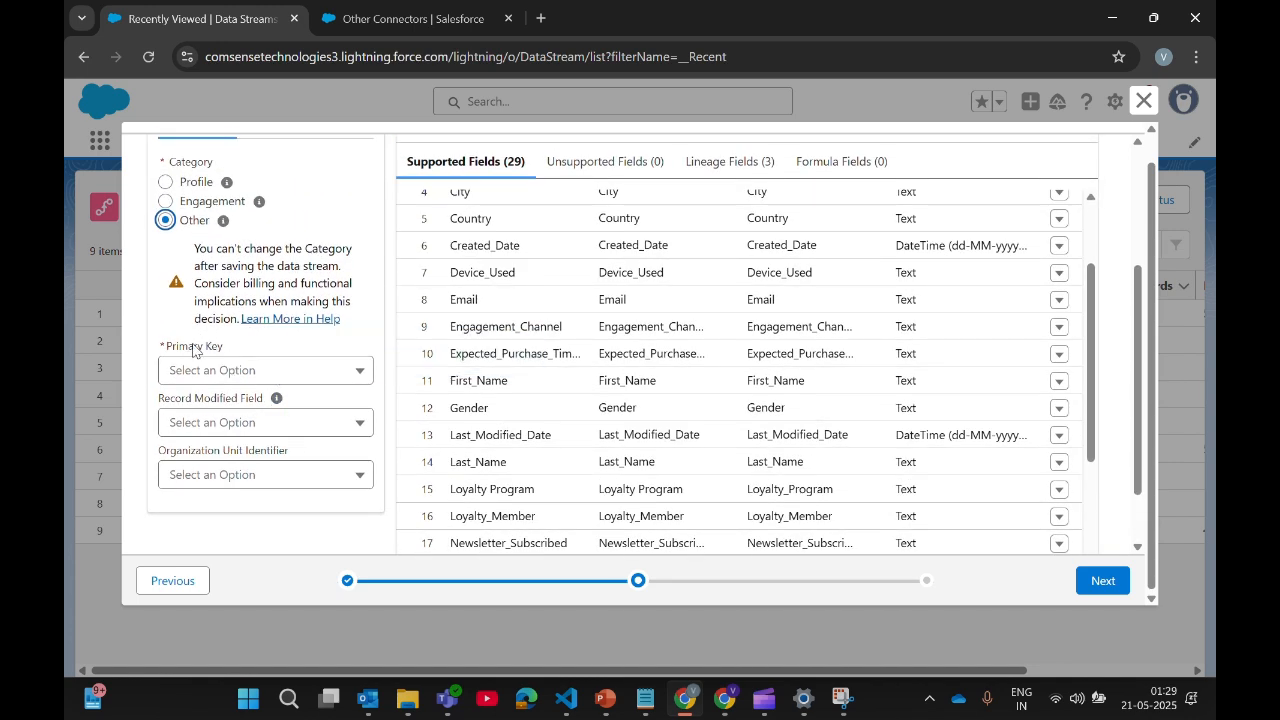
{"action": "scroll", "coordinate": [435, 405], "scroll_direction": "up", "scroll_amount": 4}
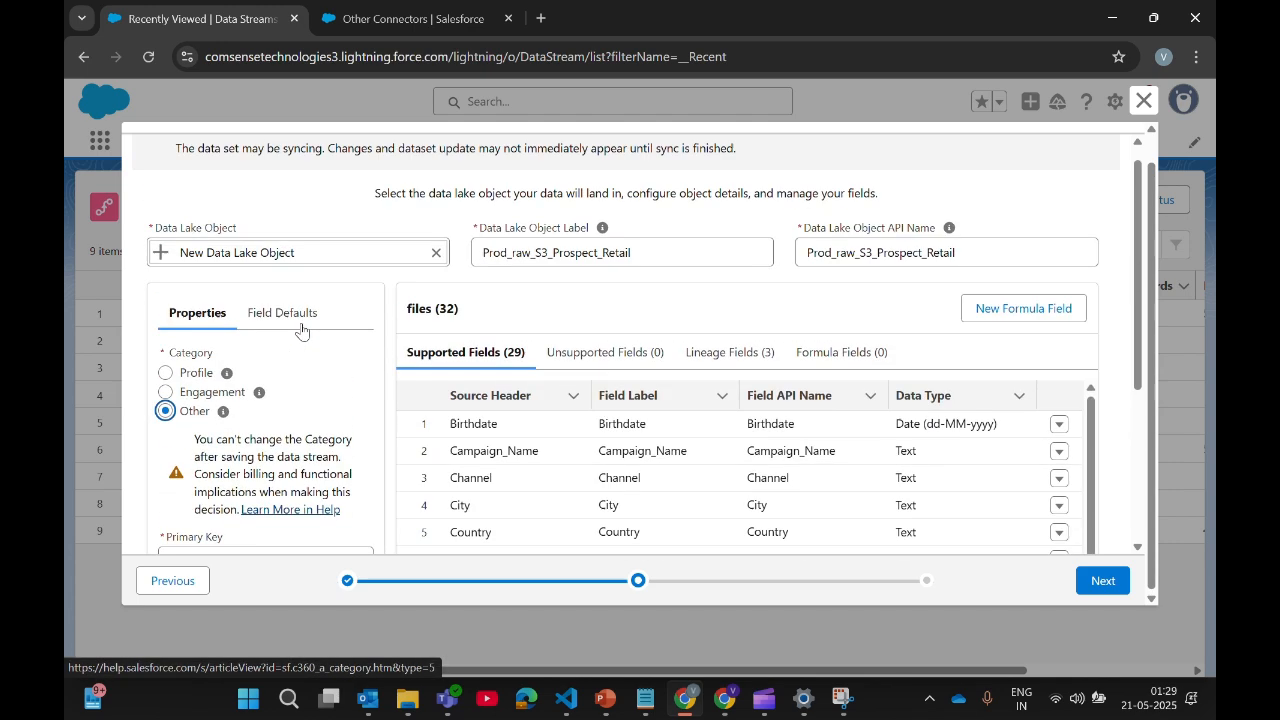
{"action": "scroll", "coordinate": [663, 429], "scroll_direction": "down", "scroll_amount": 4}
{"action": "scroll", "coordinate": [805, 375], "scroll_direction": "down", "scroll_amount": 3}
Step: Set the category to Profile with Prospect_ID as the primary key
{"action": "left_click", "coordinate": [1121, 584]}
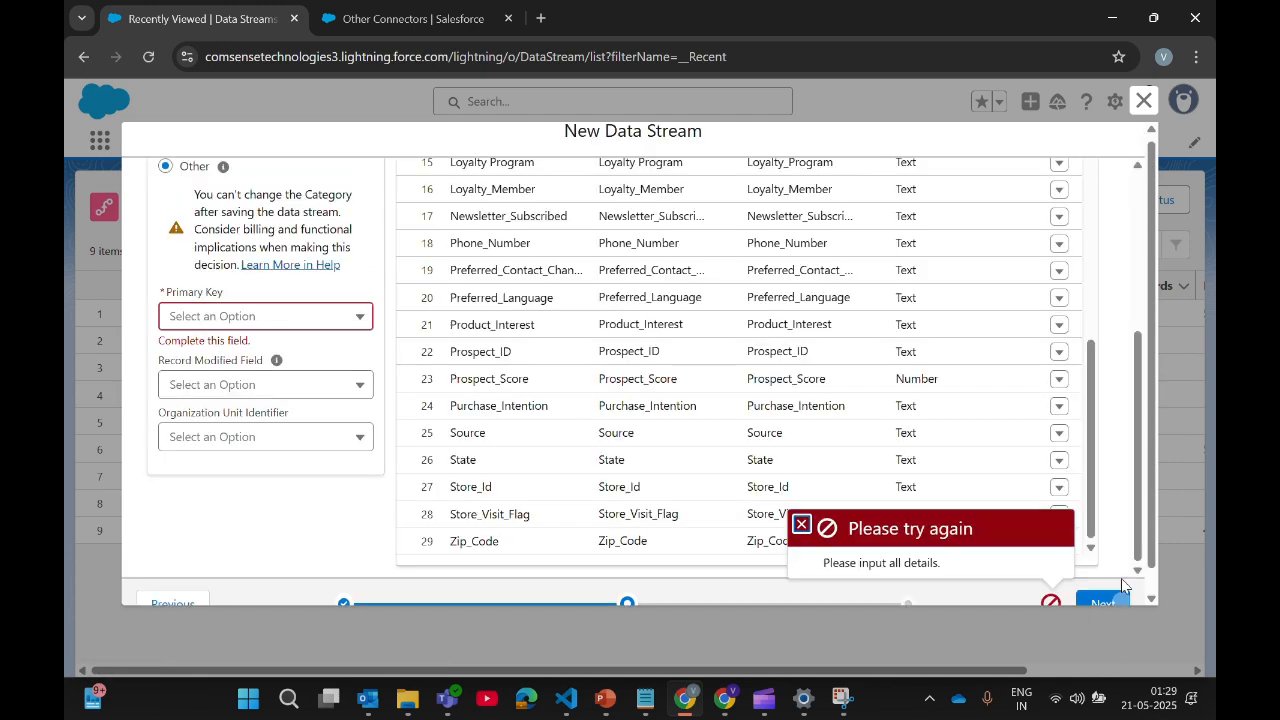
{"action": "scroll", "coordinate": [866, 491], "scroll_direction": "up", "scroll_amount": 4}
{"action": "left_click", "coordinate": [340, 318]}
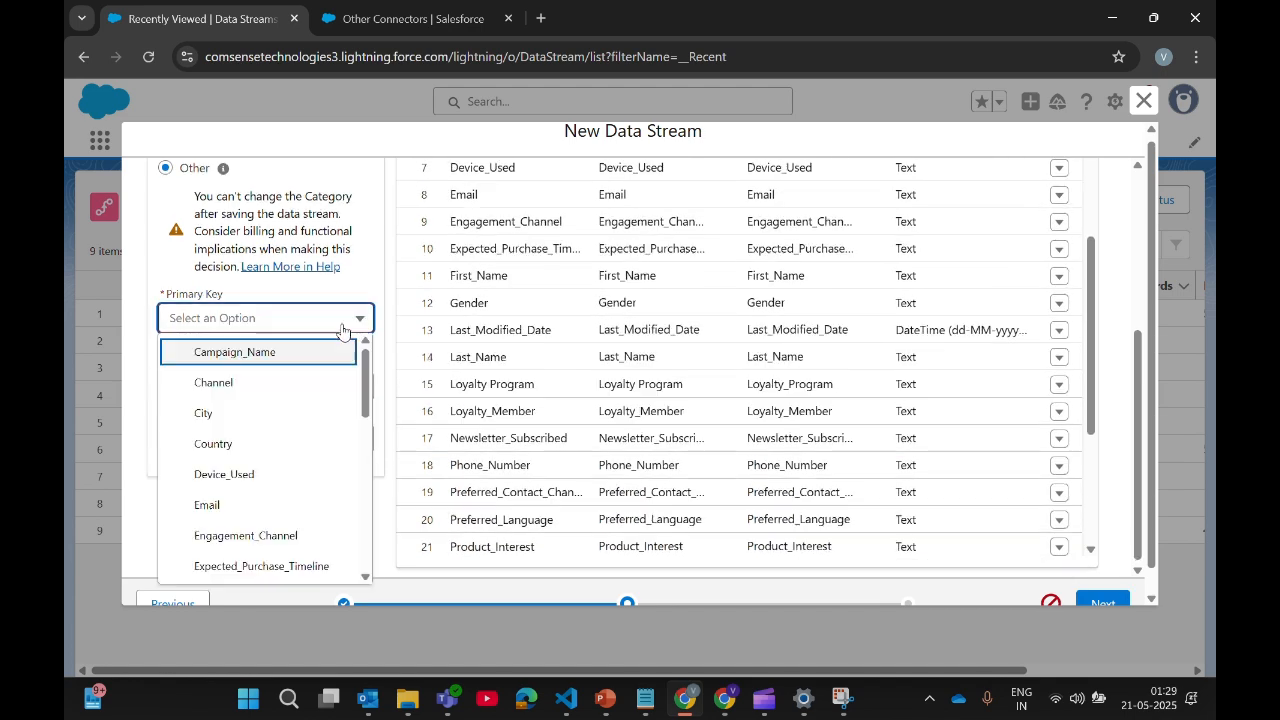
{"action": "scroll", "coordinate": [330, 300], "scroll_direction": "up", "scroll_amount": 2}
{"action": "left_click", "coordinate": [180, 256]}
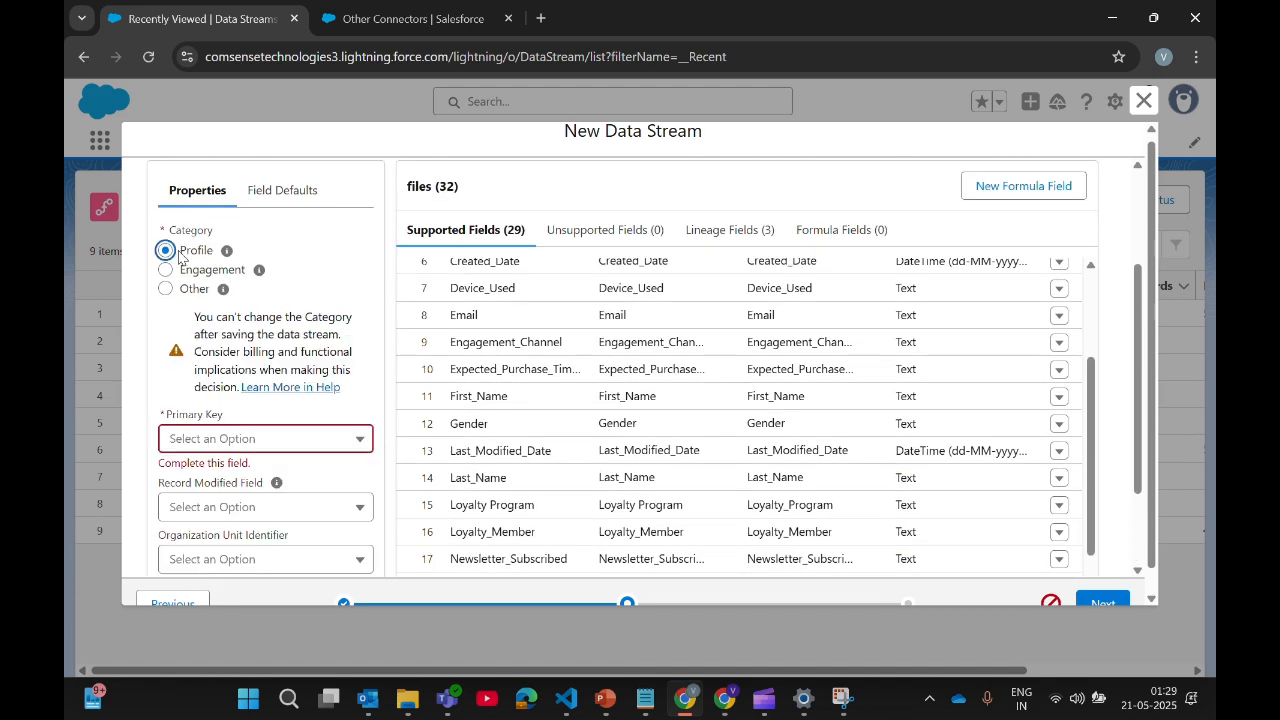
{"action": "scroll", "coordinate": [310, 330], "scroll_direction": "down", "scroll_amount": 2}
{"action": "left_click", "coordinate": [309, 318]}
{"action": "scroll", "coordinate": [282, 400], "scroll_direction": "down", "scroll_amount": 1}
{"action": "scroll", "coordinate": [298, 440], "scroll_direction": "down", "scroll_amount": 2}
{"action": "scroll", "coordinate": [294, 390], "scroll_direction": "up", "scroll_amount": 3}
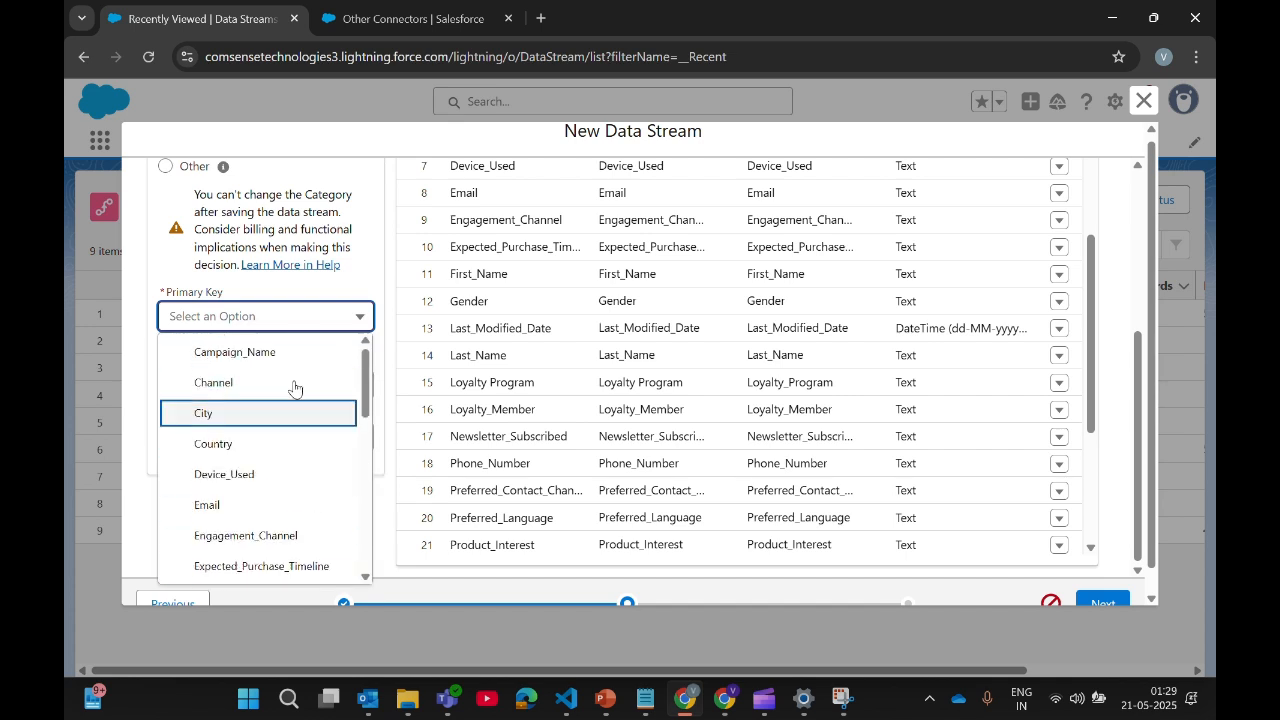
{"action": "scroll", "coordinate": [285, 365], "scroll_direction": "down", "scroll_amount": 5}
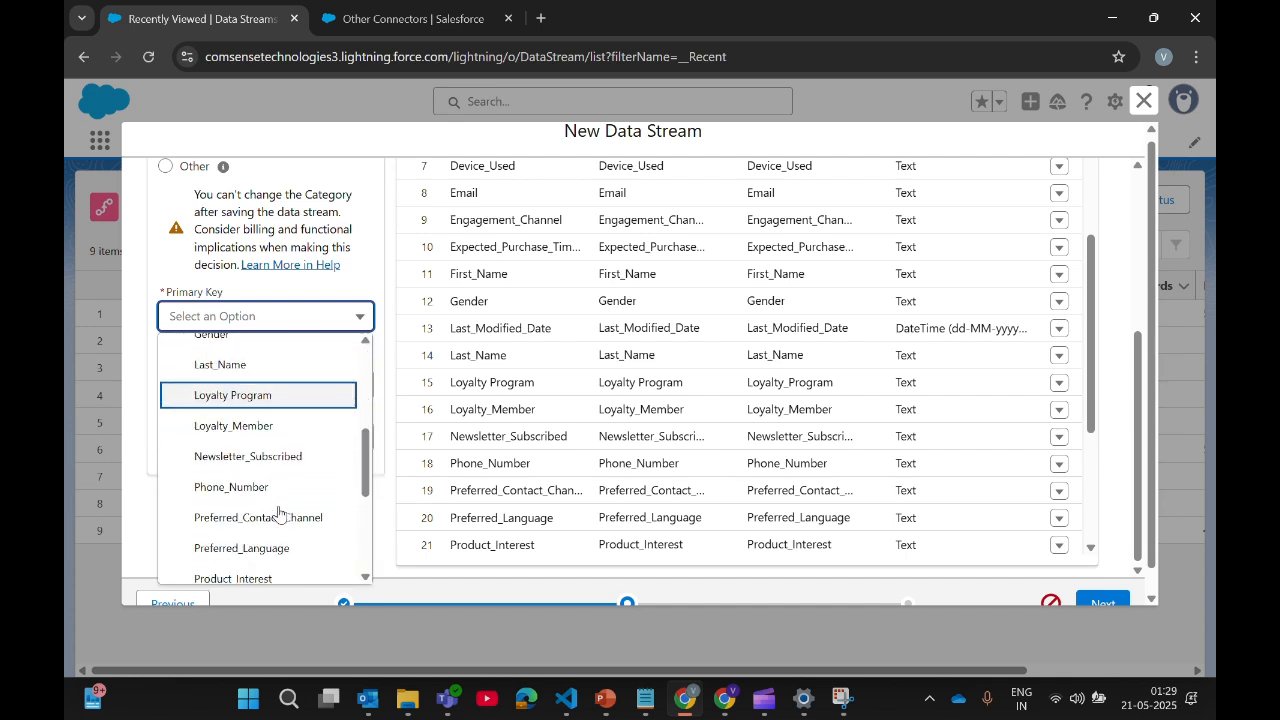
{"action": "scroll", "coordinate": [278, 514], "scroll_direction": "down", "scroll_amount": 1}
{"action": "left_click", "coordinate": [268, 392]}
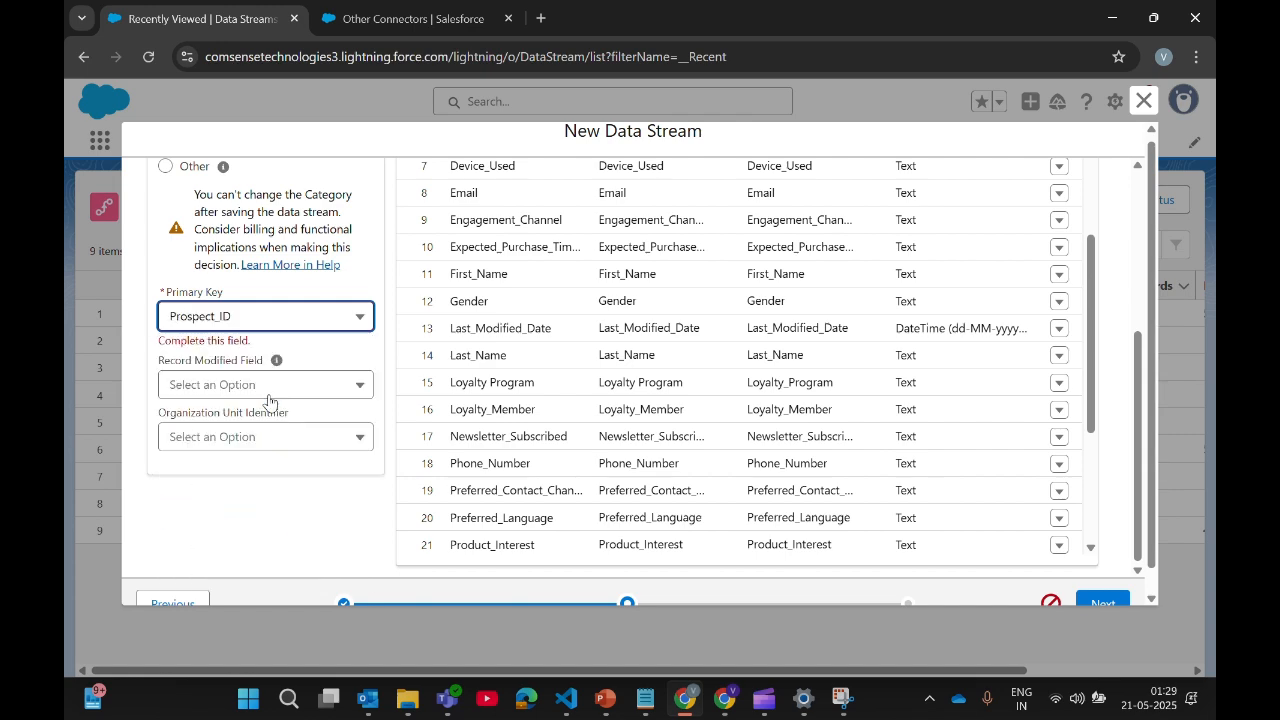
{"action": "scroll", "coordinate": [656, 358], "scroll_direction": "down", "scroll_amount": 2}
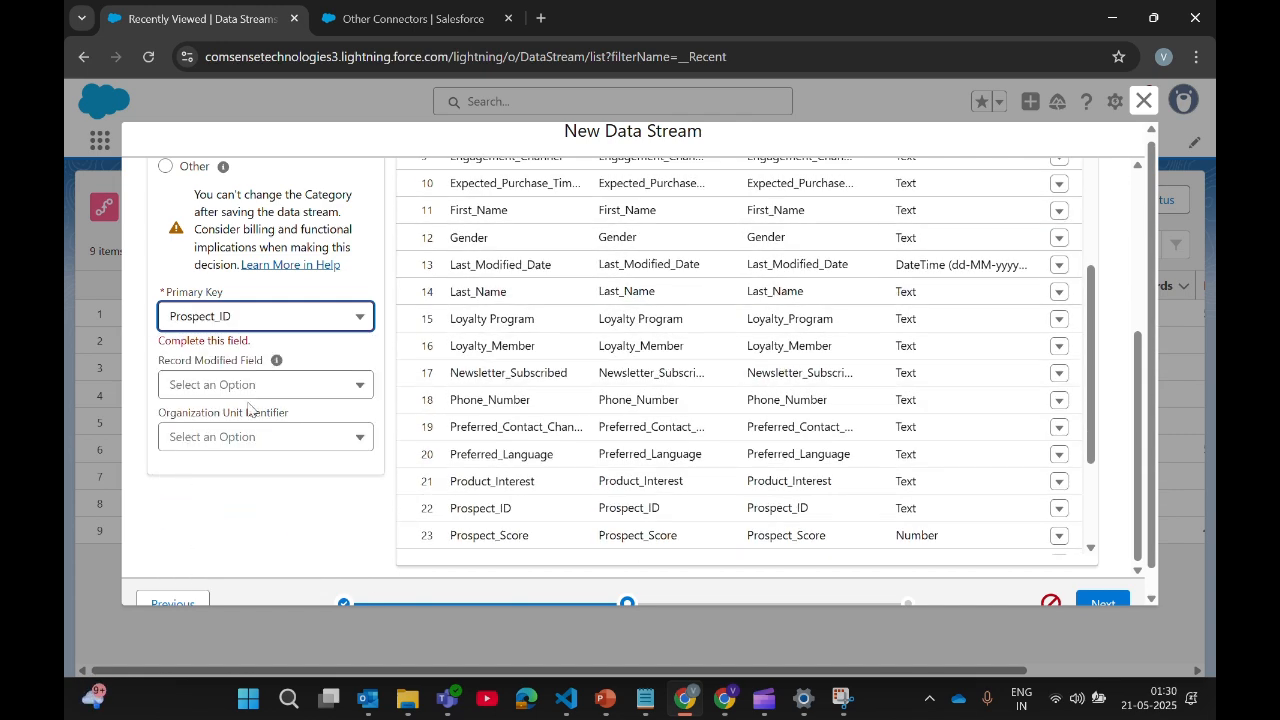
Step: Choose Last_Modified_Date as the record modified field, leaving Organization Unit Identifier empty
{"action": "left_click", "coordinate": [274, 390]}
{"action": "left_click", "coordinate": [290, 377]}
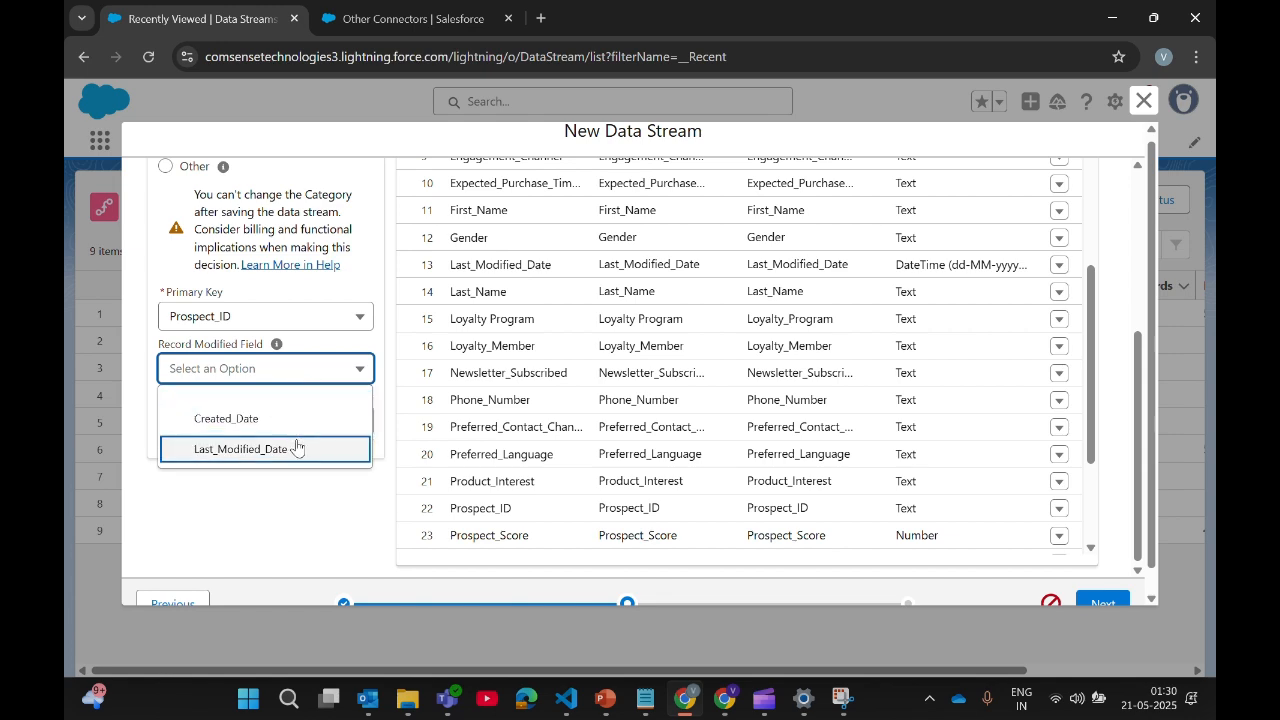
{"action": "left_click", "coordinate": [296, 448]}
{"action": "scroll", "coordinate": [787, 496], "scroll_direction": "down", "scroll_amount": 5}
{"action": "scroll", "coordinate": [787, 496], "scroll_direction": "up", "scroll_amount": 1}
{"action": "scroll", "coordinate": [787, 496], "scroll_direction": "up", "scroll_amount": 10}
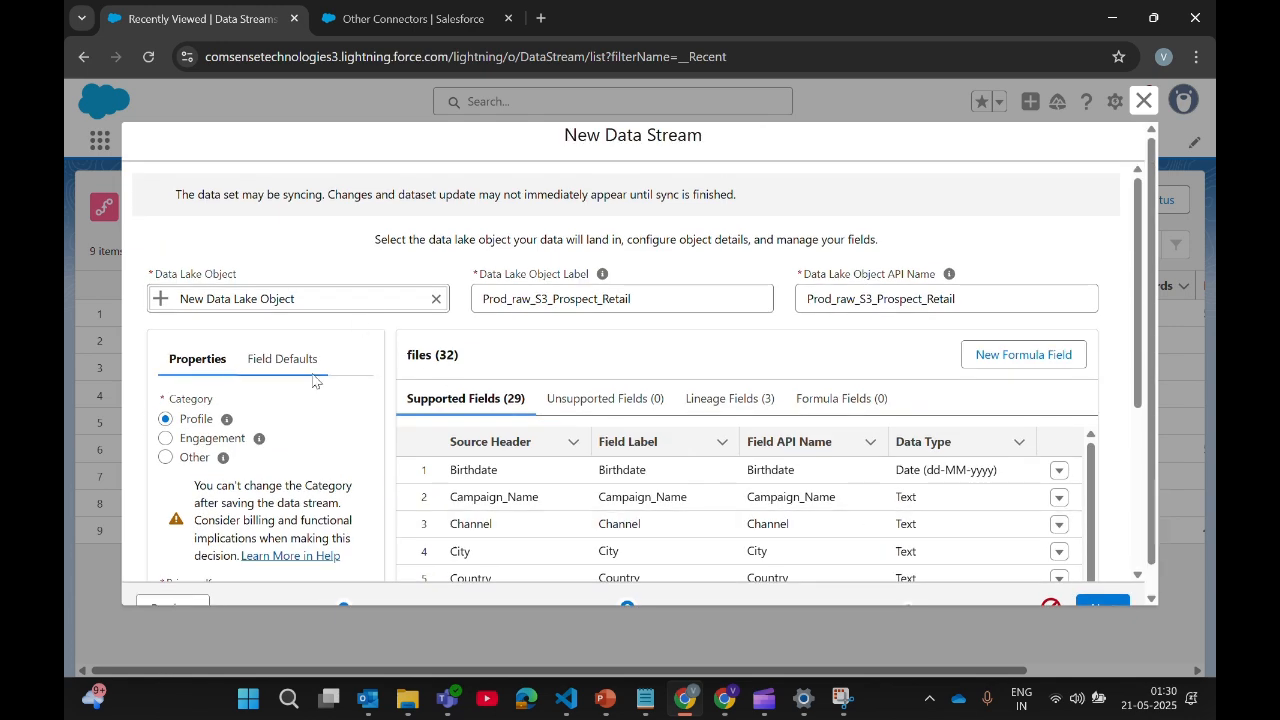
{"action": "scroll", "coordinate": [587, 457], "scroll_direction": "down", "scroll_amount": 5}
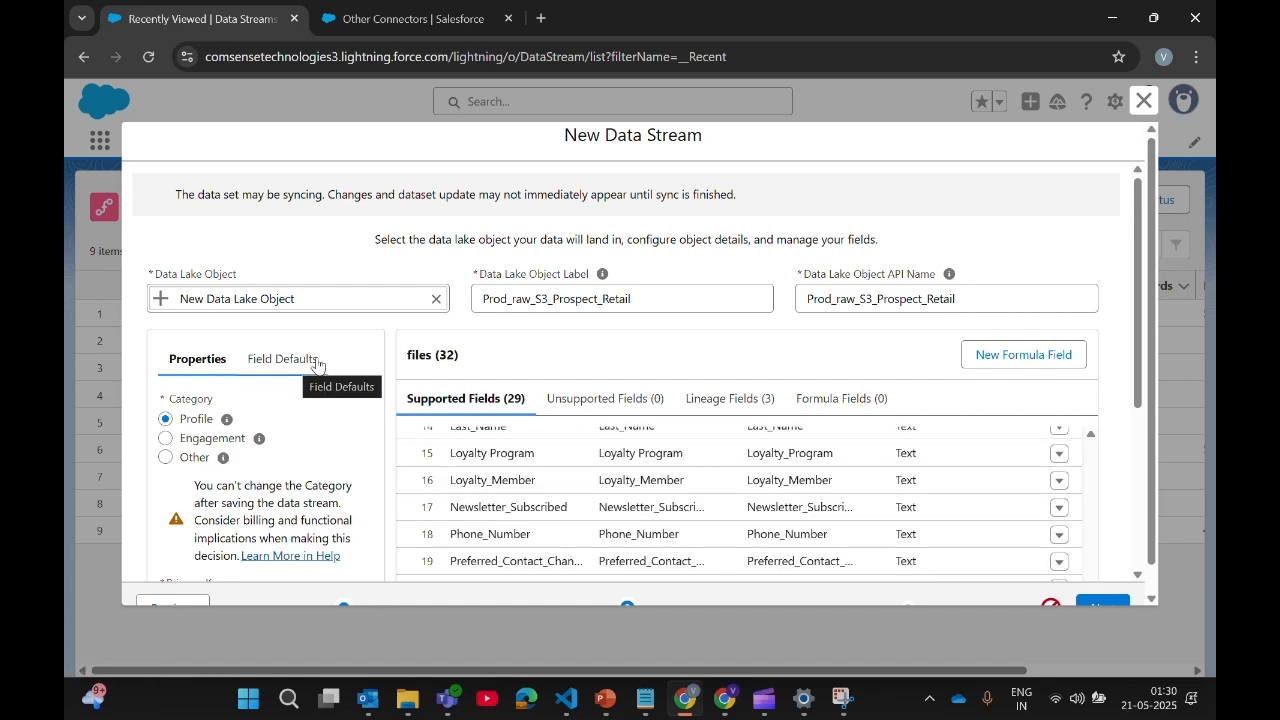
{"action": "scroll", "coordinate": [583, 381], "scroll_direction": "down", "scroll_amount": 1}
{"action": "scroll", "coordinate": [583, 381], "scroll_direction": "down", "scroll_amount": 3}
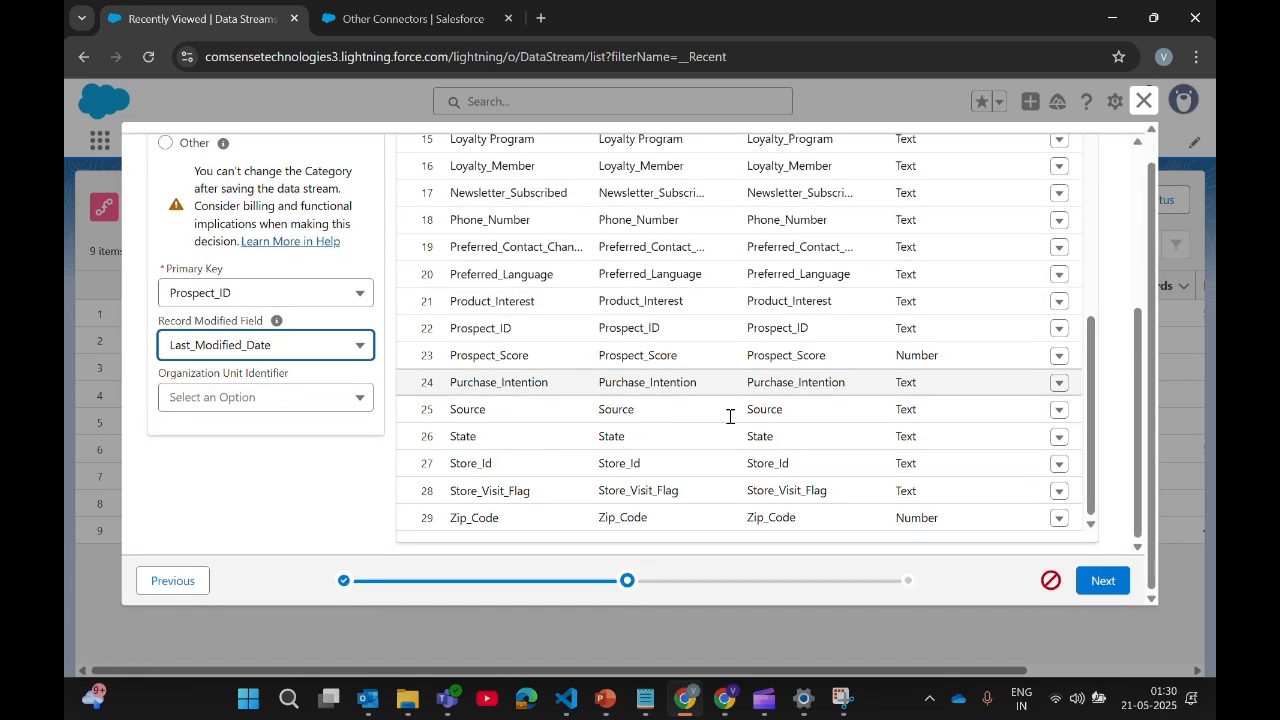
Step: Advance to deployment and check stream name Prod_raw_S3_Prospect_Retail, default data space, Upsert refresh mode
{"action": "left_click", "coordinate": [1103, 584]}
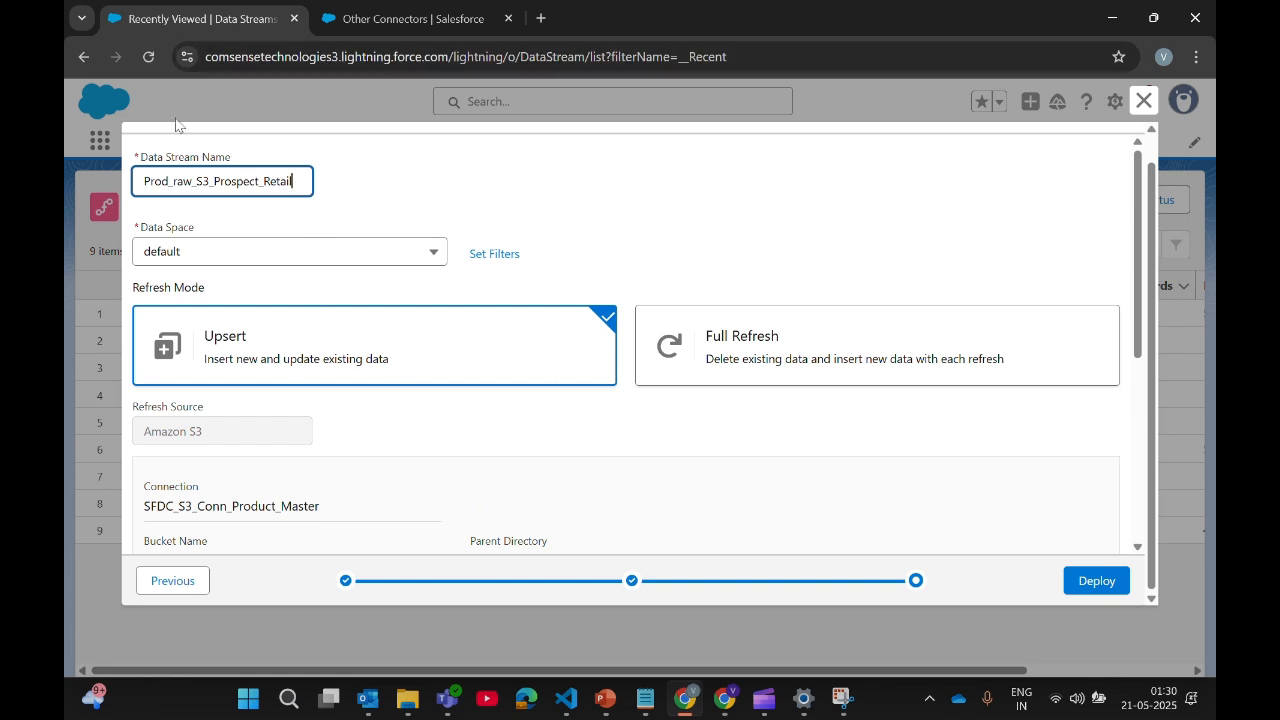
{"action": "double_click", "coordinate": [158, 184]}
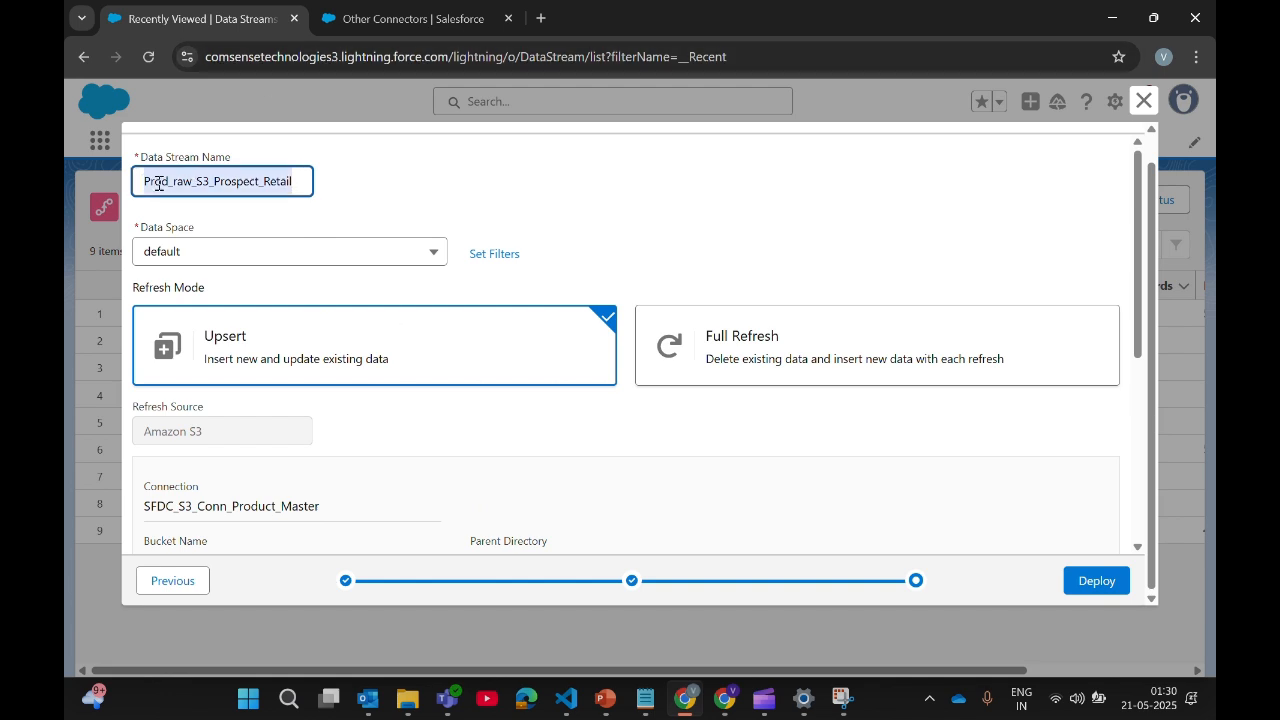
{"action": "double_click", "coordinate": [240, 183]}
{"action": "left_click", "coordinate": [600, 266]}
{"action": "triple_click", "coordinate": [596, 266]}
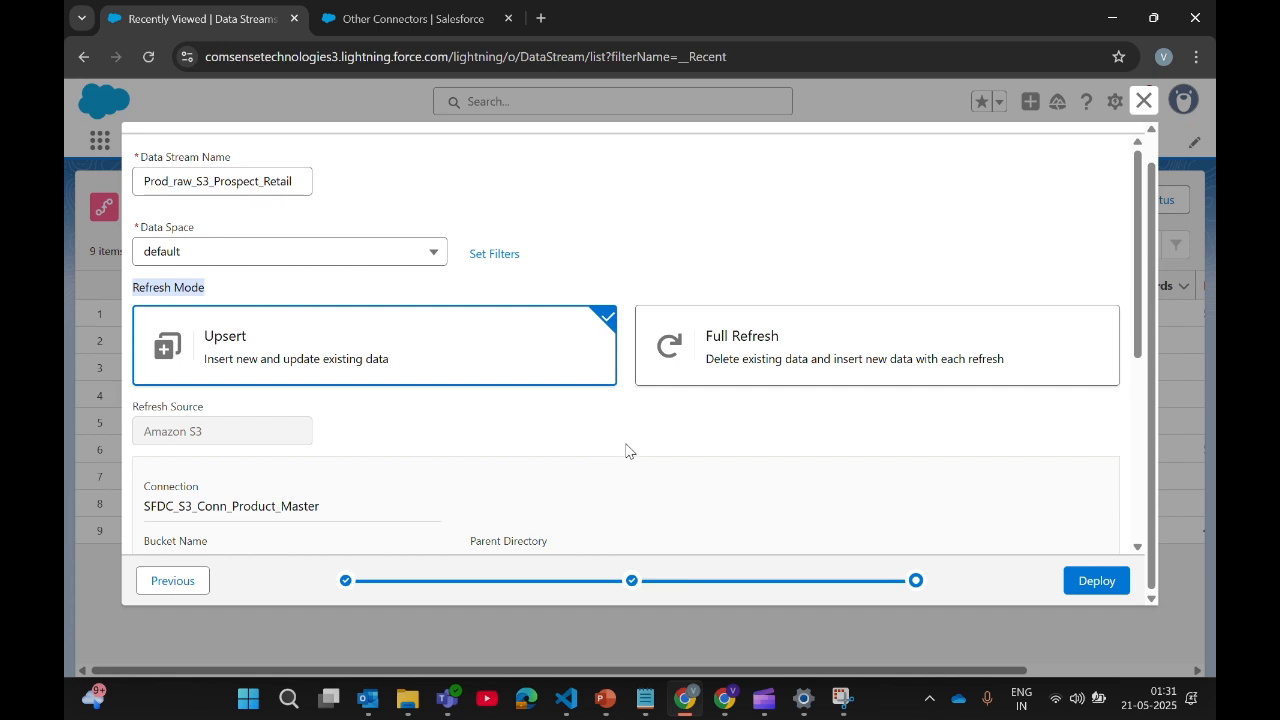
Step: Review the deployment settings, including the Prospect_Retail_data/ import directory
{"action": "scroll", "coordinate": [543, 500], "scroll_direction": "down", "scroll_amount": 5}
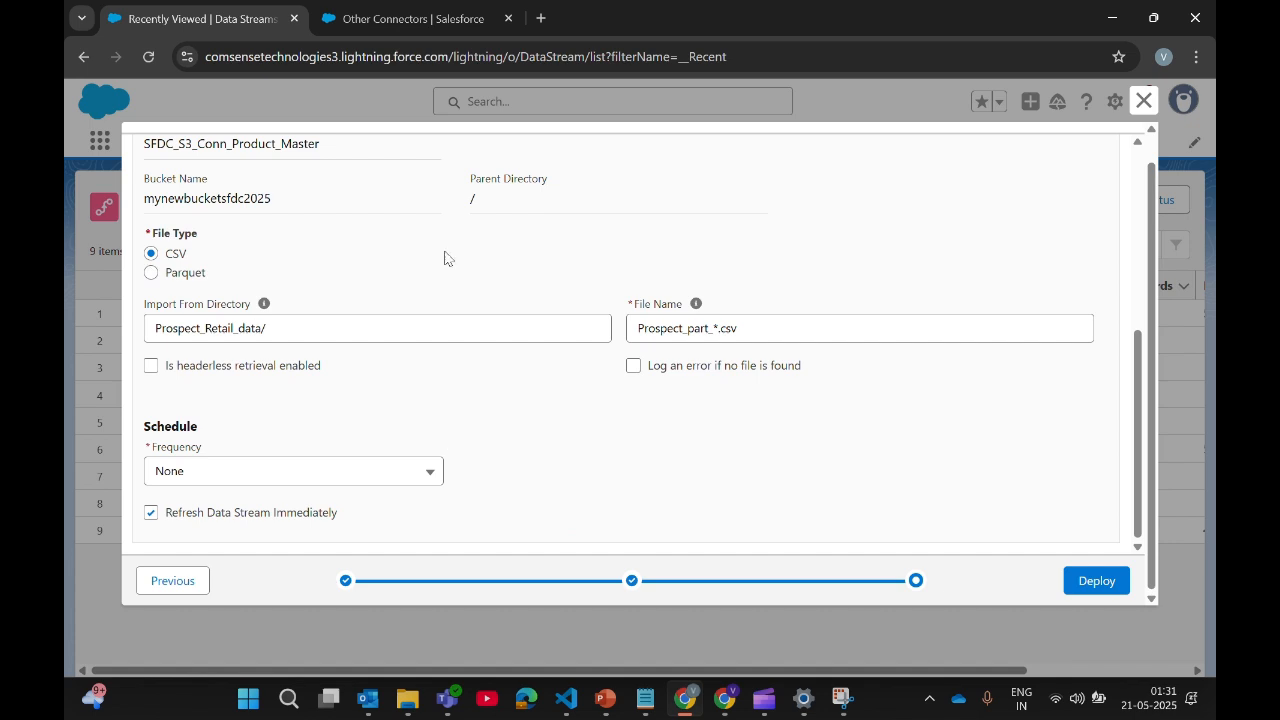
{"action": "scroll", "coordinate": [476, 400], "scroll_direction": "up", "scroll_amount": 5}
{"action": "scroll", "coordinate": [255, 400], "scroll_direction": "down", "scroll_amount": 1}
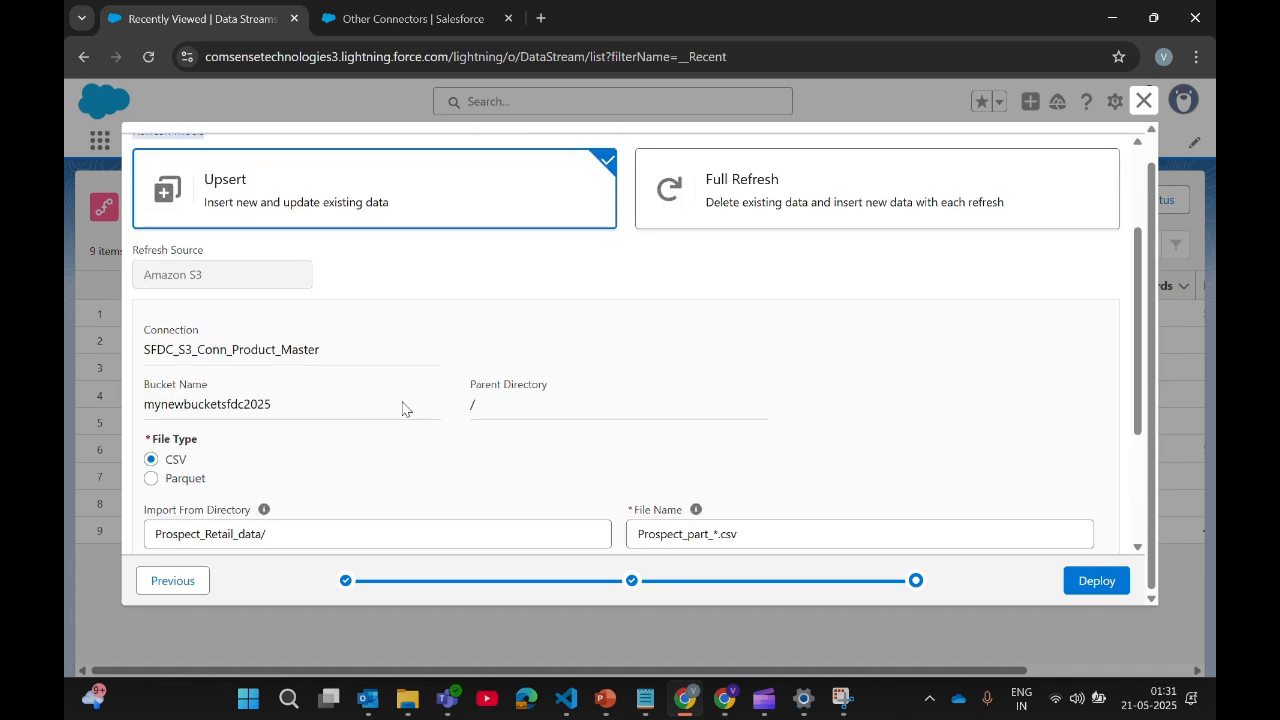
{"action": "scroll", "coordinate": [520, 403], "scroll_direction": "down", "scroll_amount": 1}
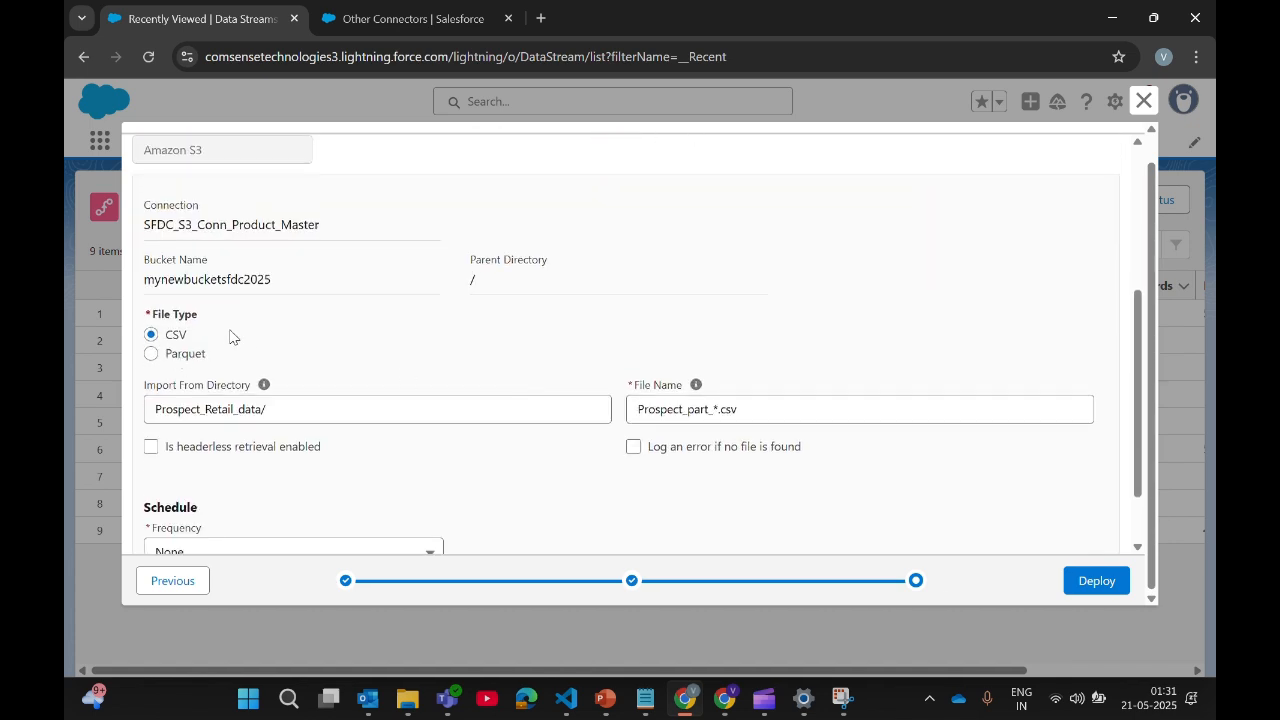
{"action": "left_click", "coordinate": [314, 411]}
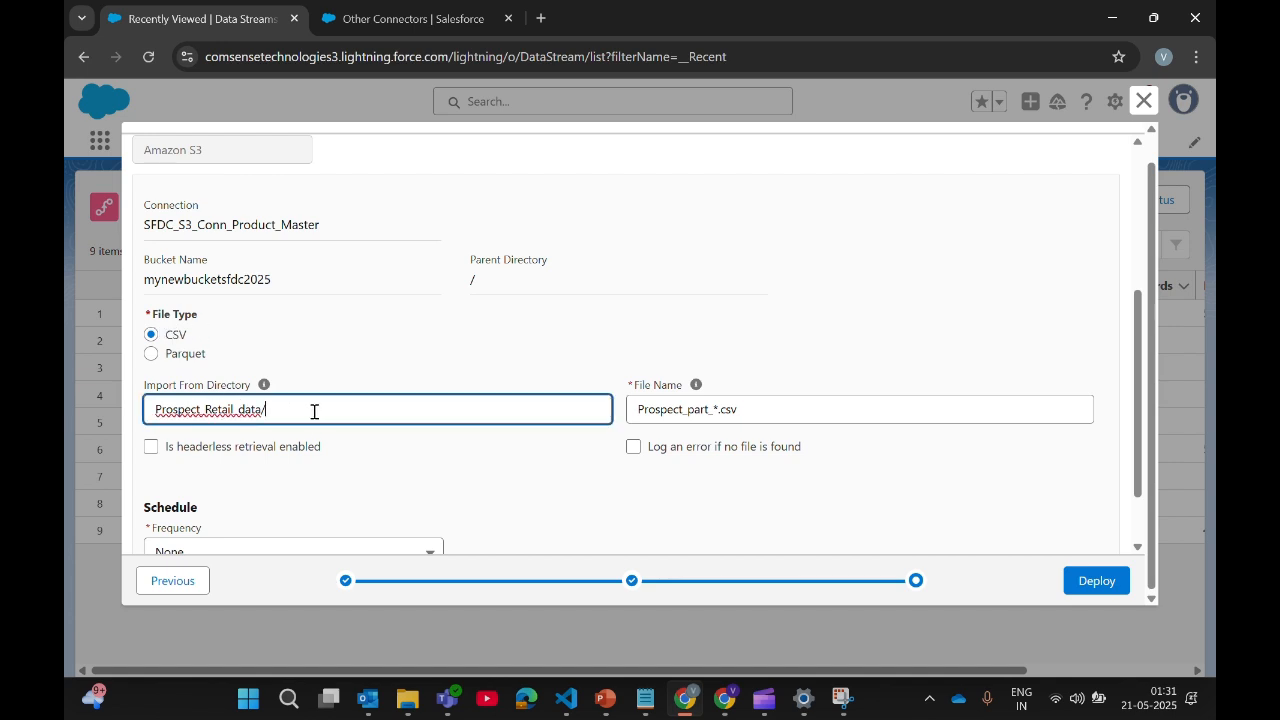
{"action": "scroll", "coordinate": [590, 450], "scroll_direction": "down", "scroll_amount": 1}
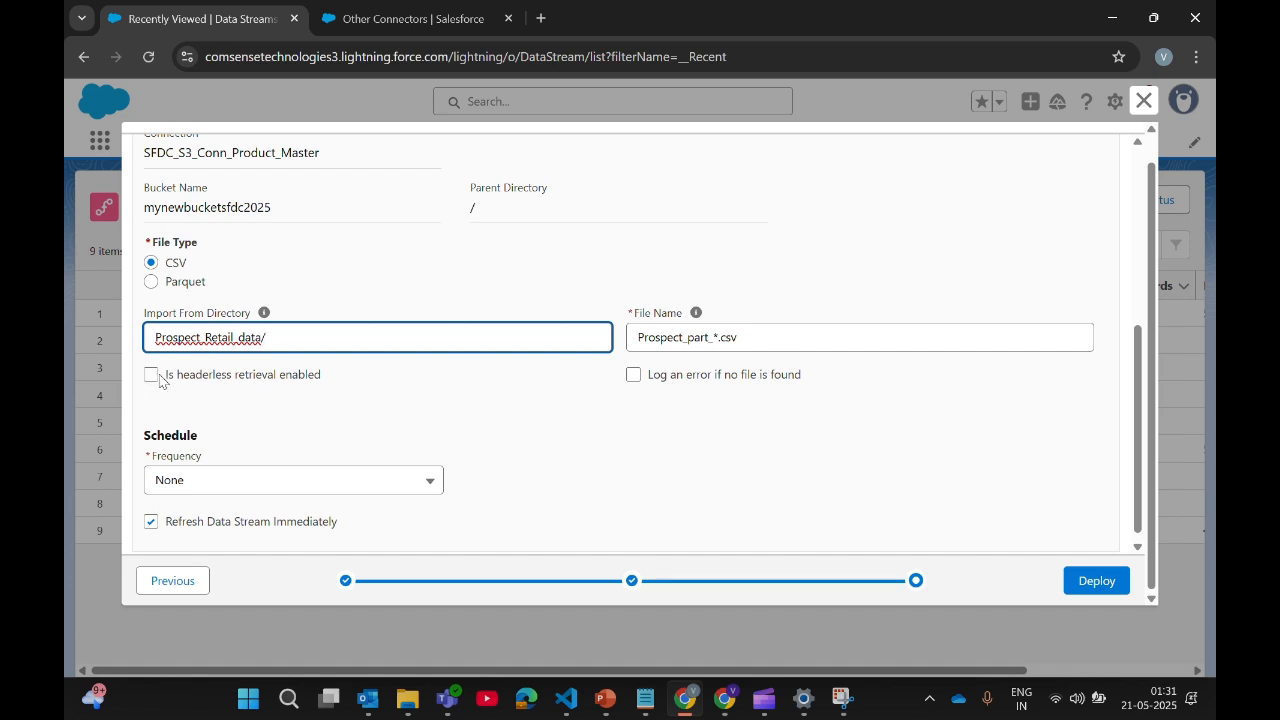
Step: Enable 'Log an error if no file is found', keep frequency None, and deploy
{"action": "left_click", "coordinate": [633, 377]}
{"action": "left_click", "coordinate": [424, 484]}
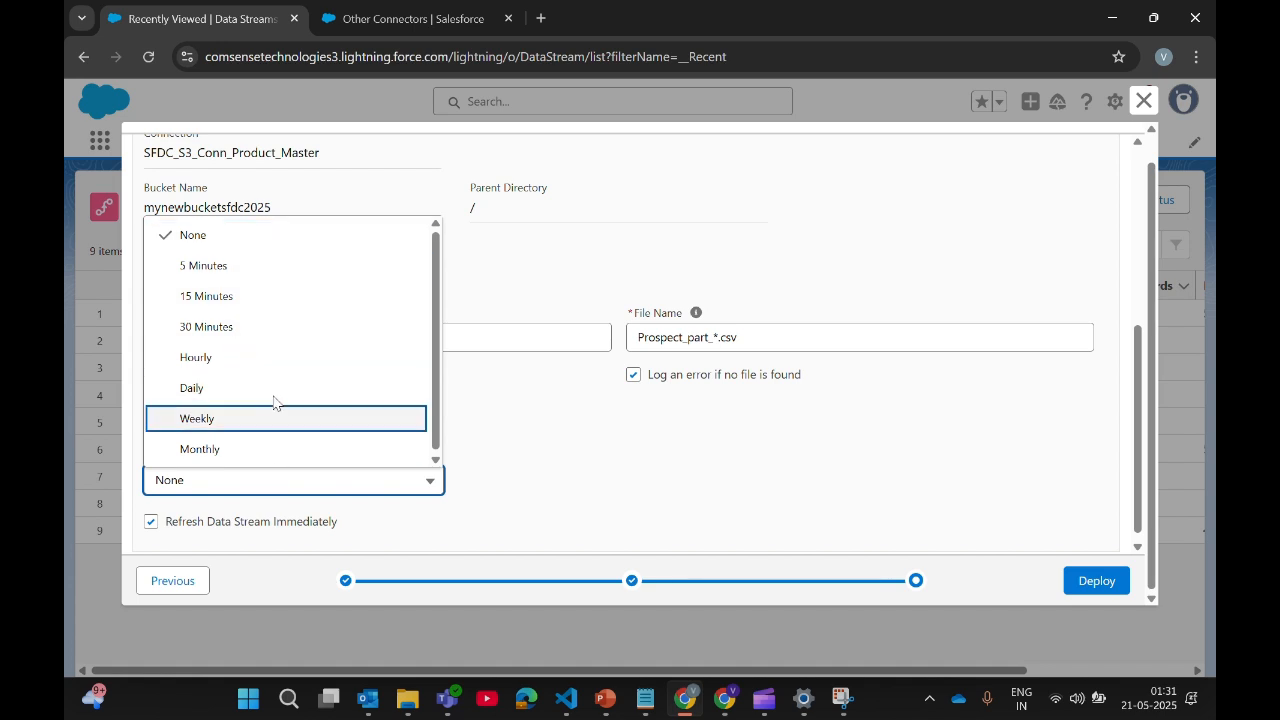
{"action": "left_click", "coordinate": [284, 240]}
{"action": "left_click", "coordinate": [1086, 581]}
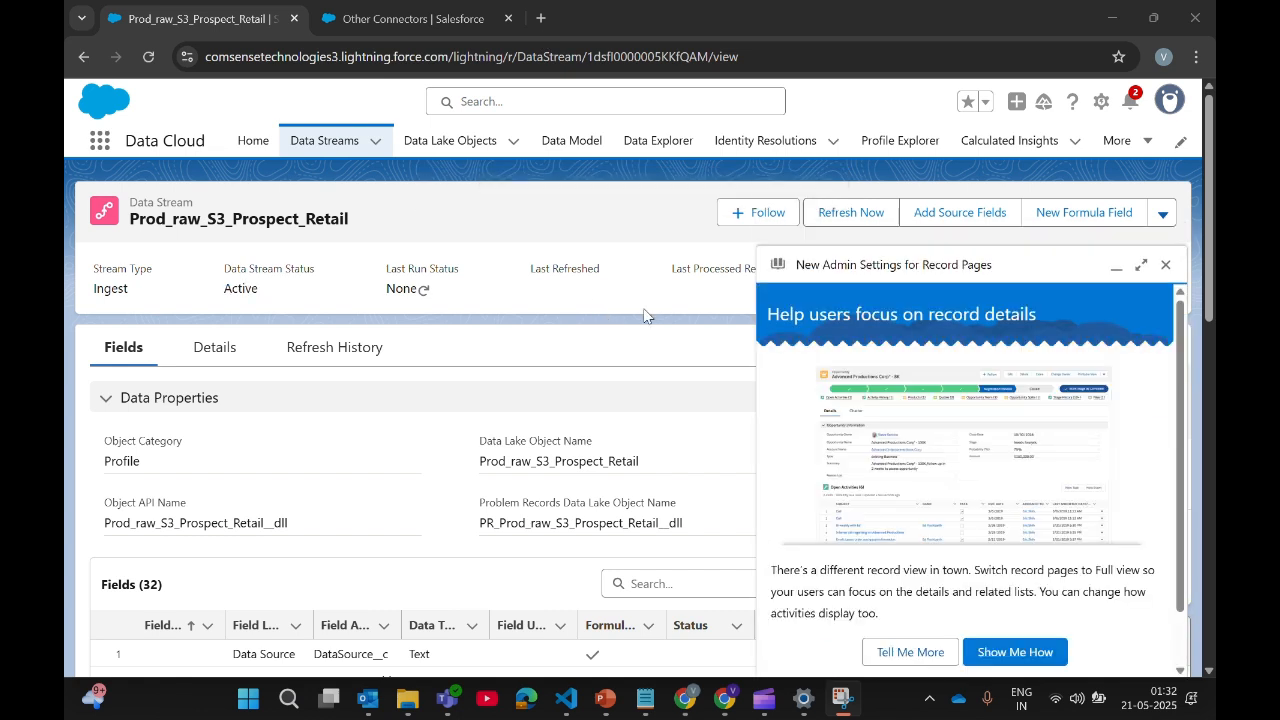
Step: Dismiss the help panel and open PR_Prod_raw_S3_Prospect_Retail from the Data Lake Objects list
{"action": "left_click", "coordinate": [1165, 264]}
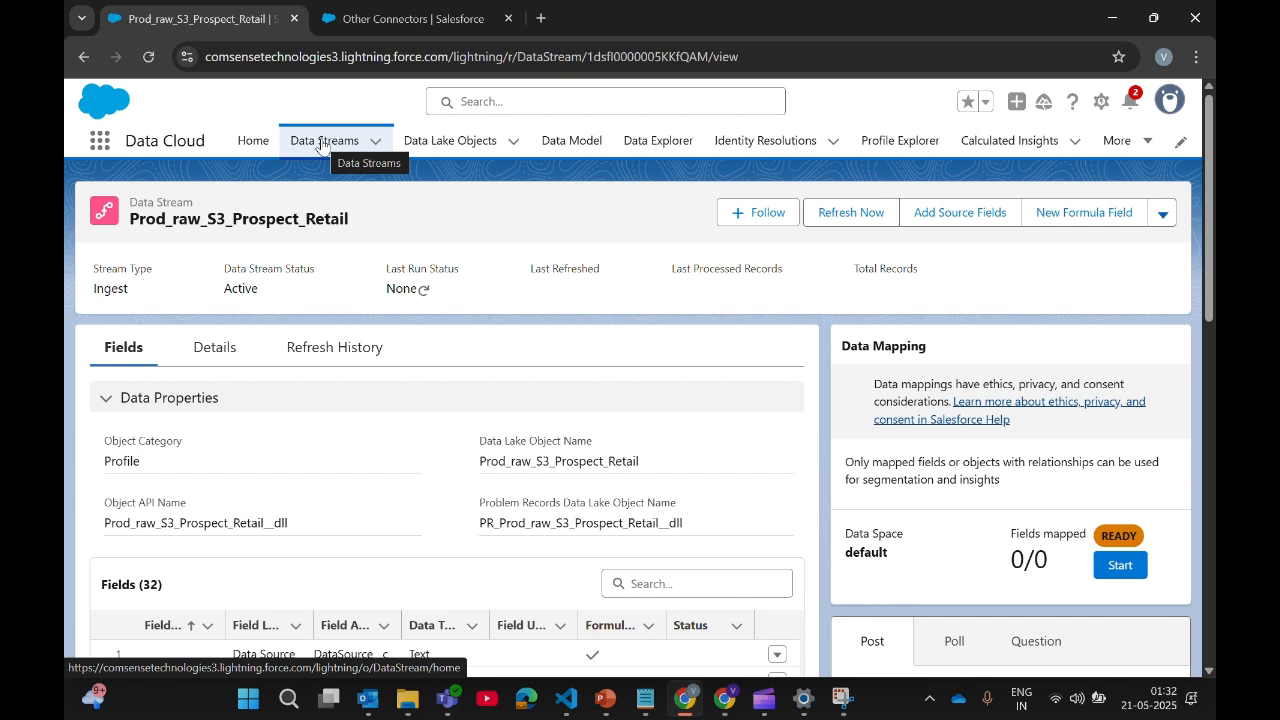
{"action": "left_click", "coordinate": [465, 142]}
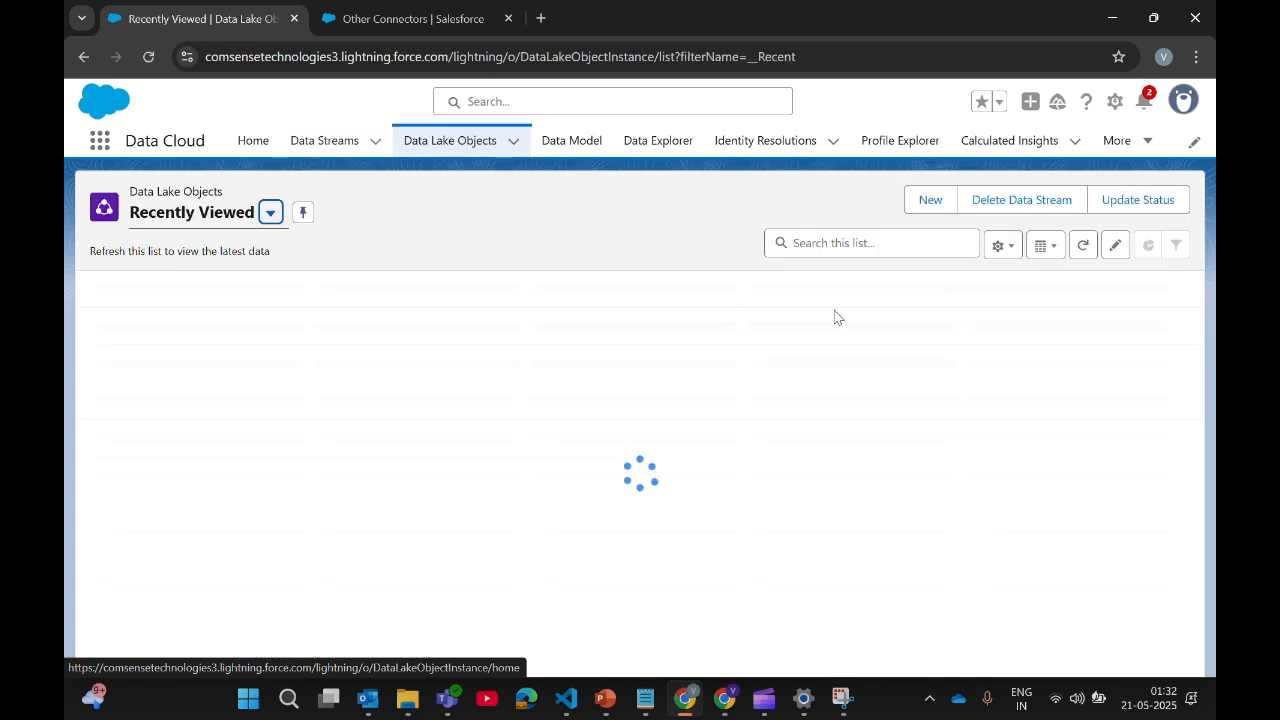
{"action": "left_click", "coordinate": [249, 318]}
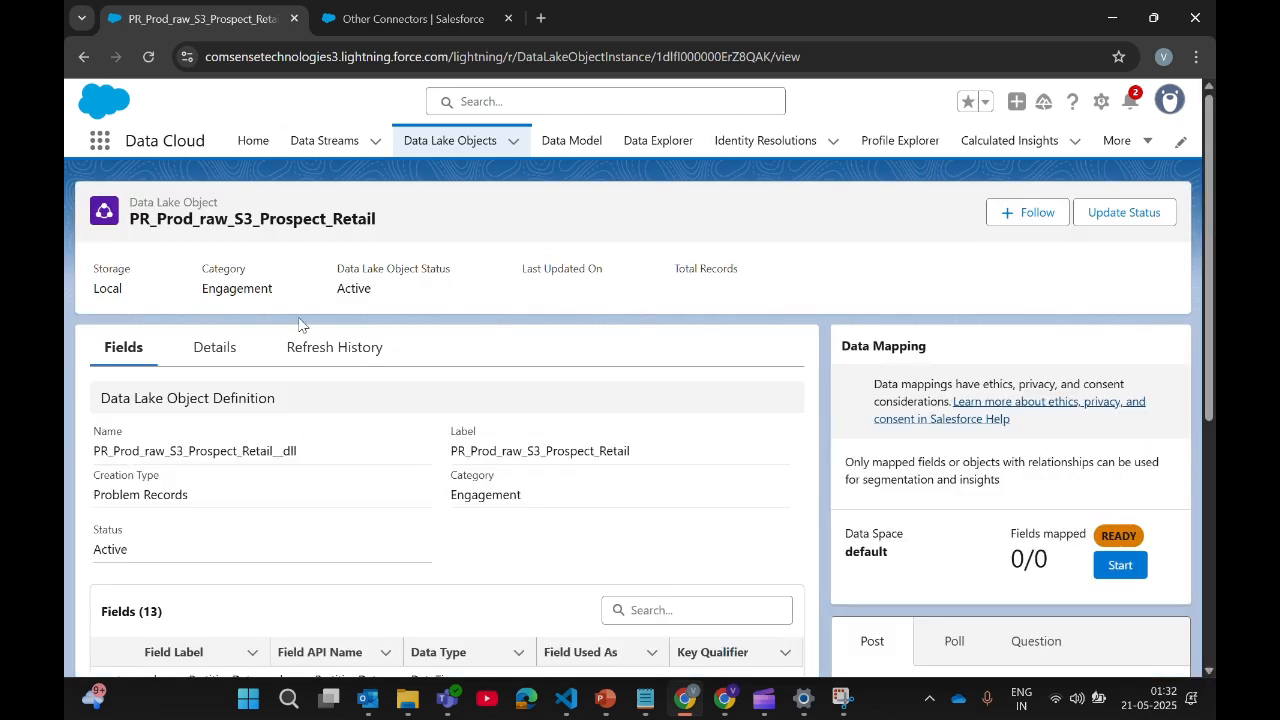
Step: Refresh the Data Streams list and check Prod_raw_S3_Prospect_Retail's Pending last run status
{"action": "left_click", "coordinate": [308, 145]}
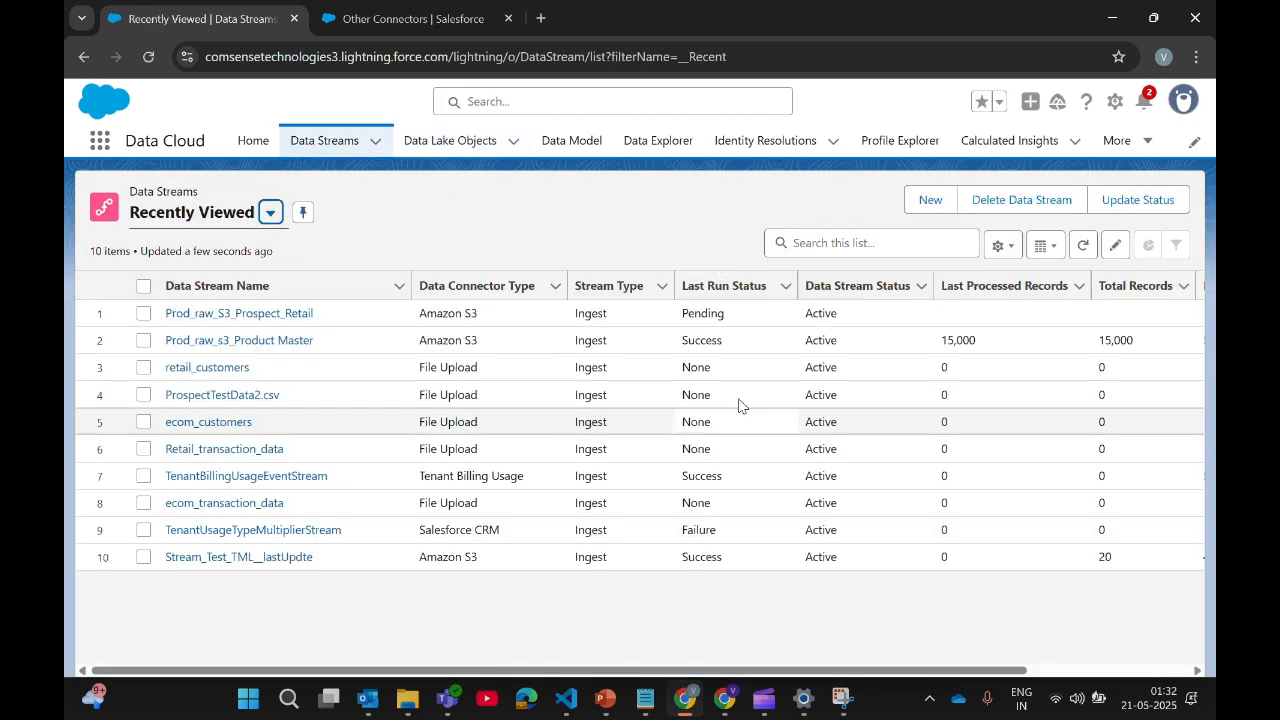
{"action": "left_click", "coordinate": [148, 56]}
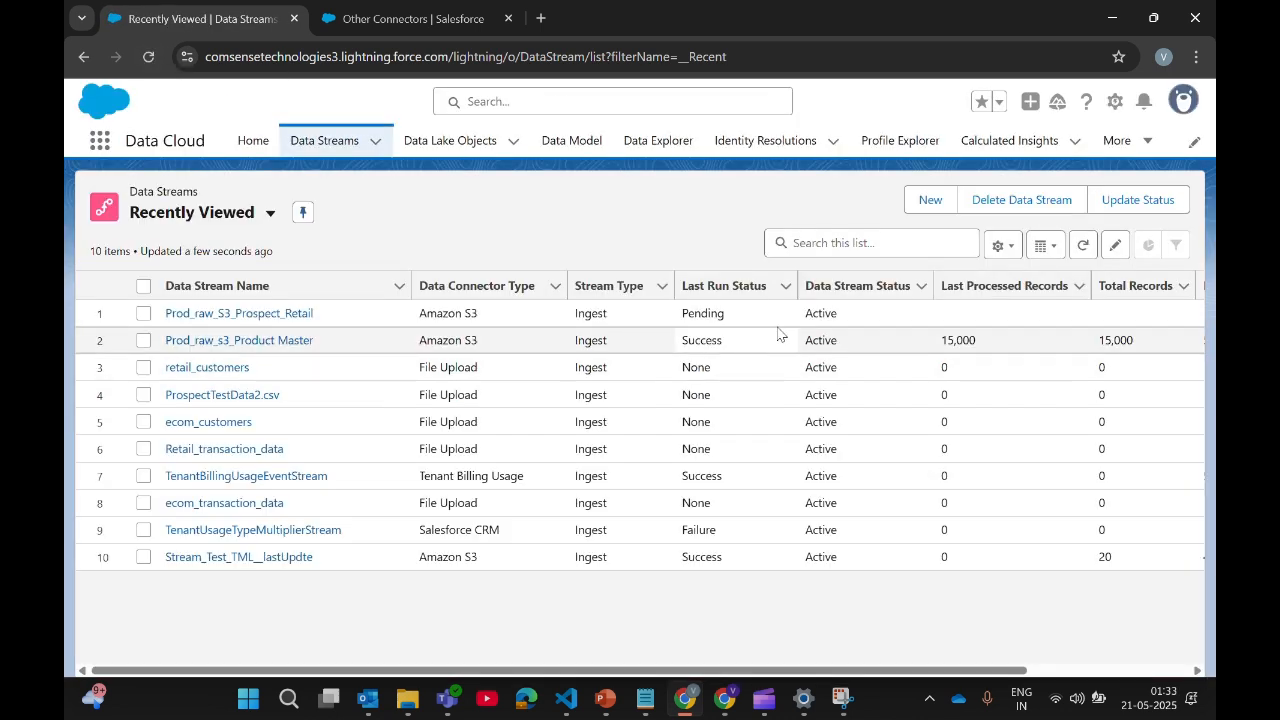
{"action": "left_click", "coordinate": [717, 313]}
{"action": "double_click", "coordinate": [719, 313]}
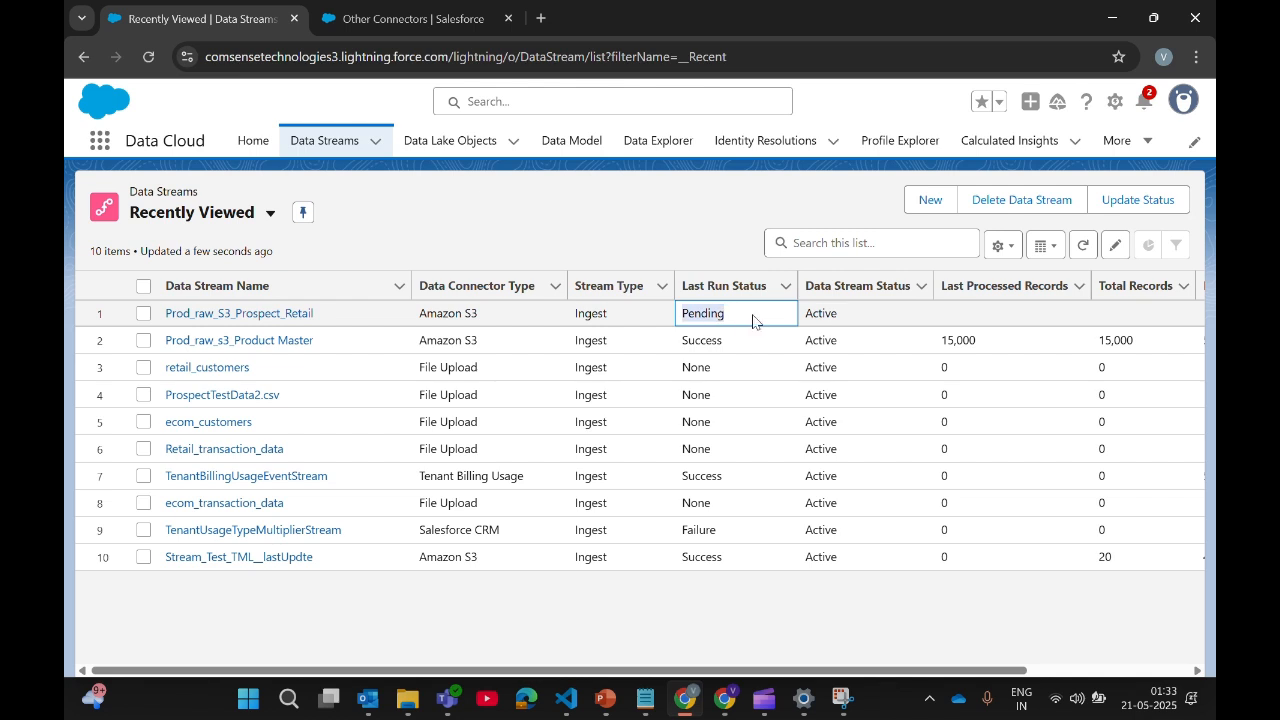
{"action": "double_click", "coordinate": [721, 341]}
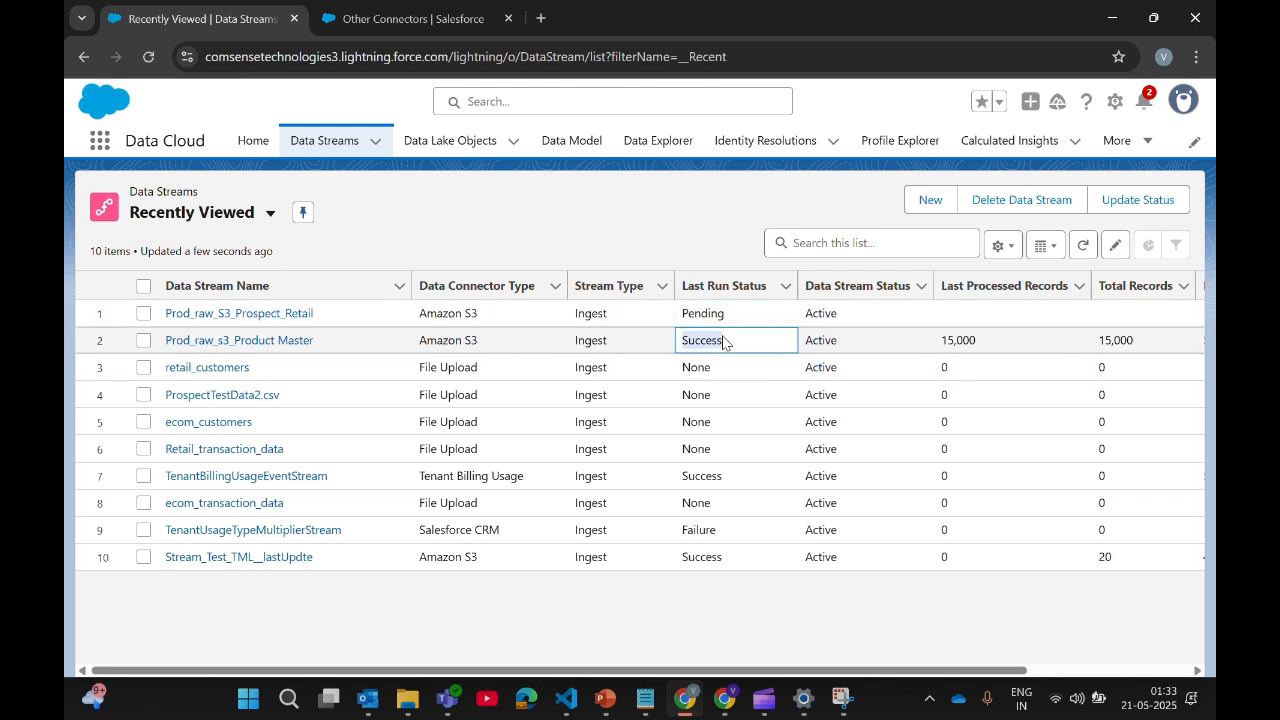
{"action": "left_click", "coordinate": [968, 322]}
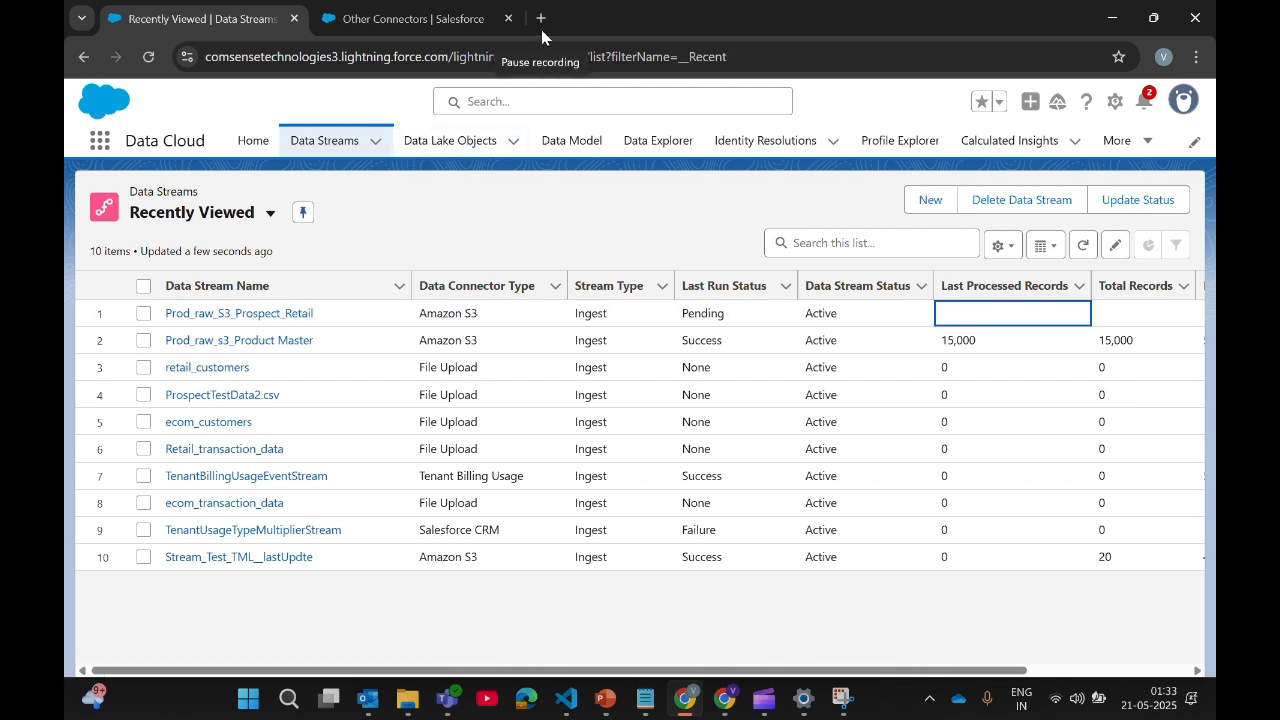
Step: Edit the Prod_raw_S3_Prospect_Retail stream, review its settings unchanged, and save
{"action": "left_click", "coordinate": [256, 316]}
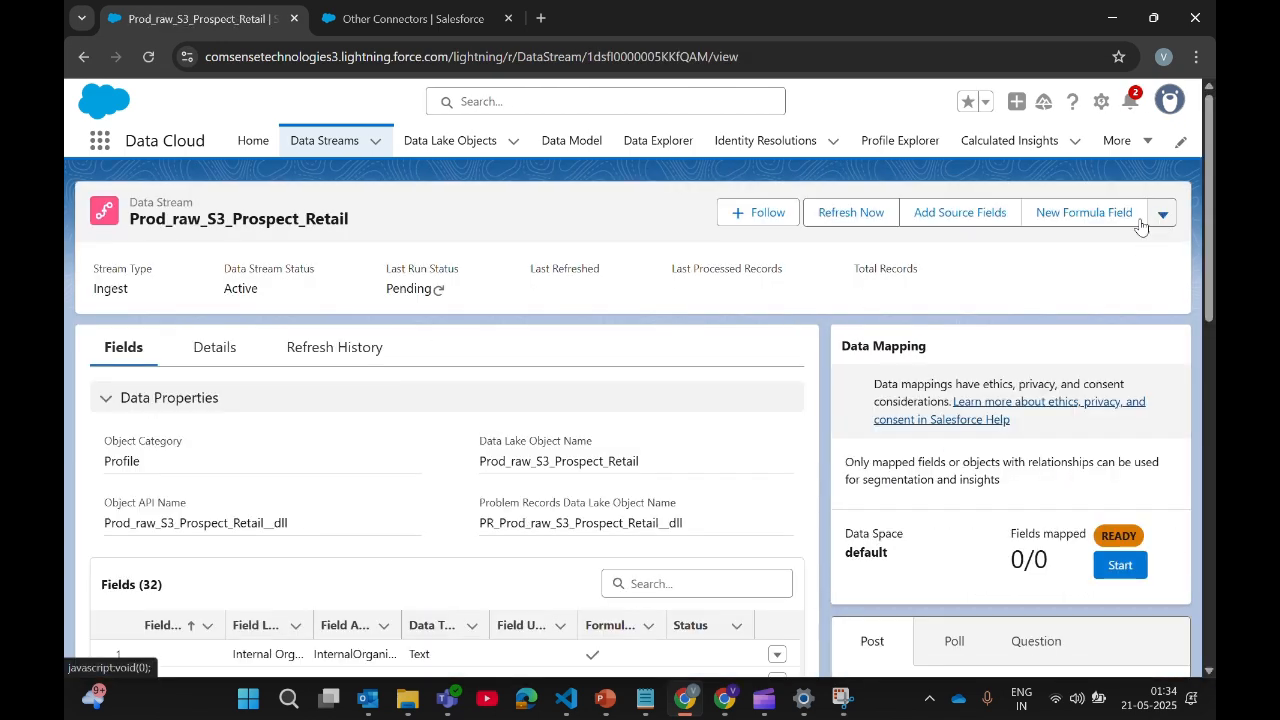
{"action": "left_click", "coordinate": [1161, 218]}
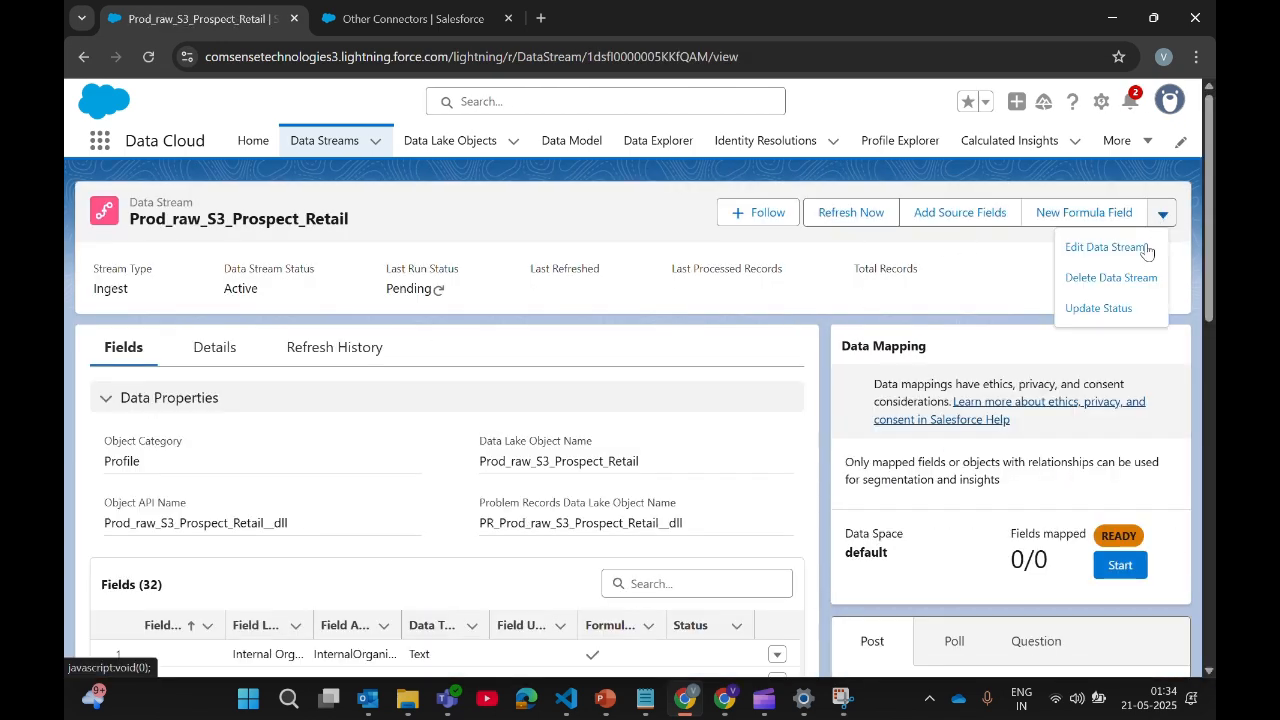
{"action": "left_click", "coordinate": [1129, 258]}
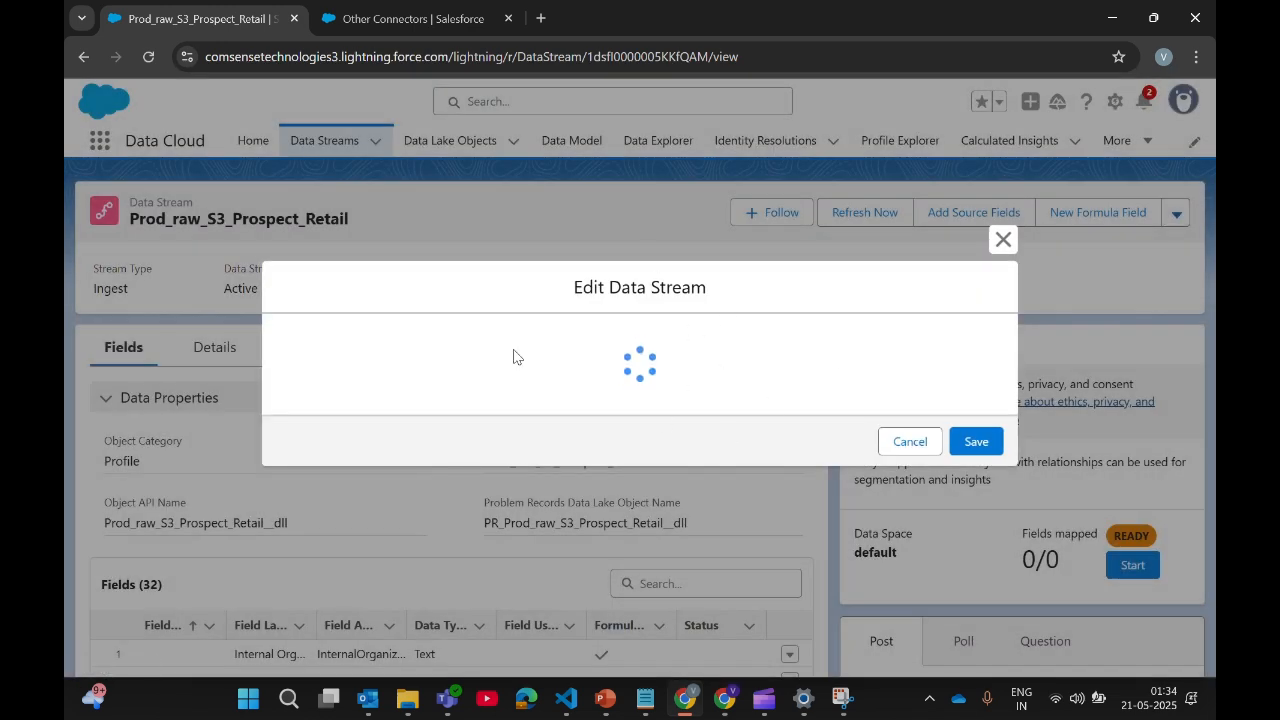
{"action": "scroll", "coordinate": [503, 443], "scroll_direction": "down", "scroll_amount": 5}
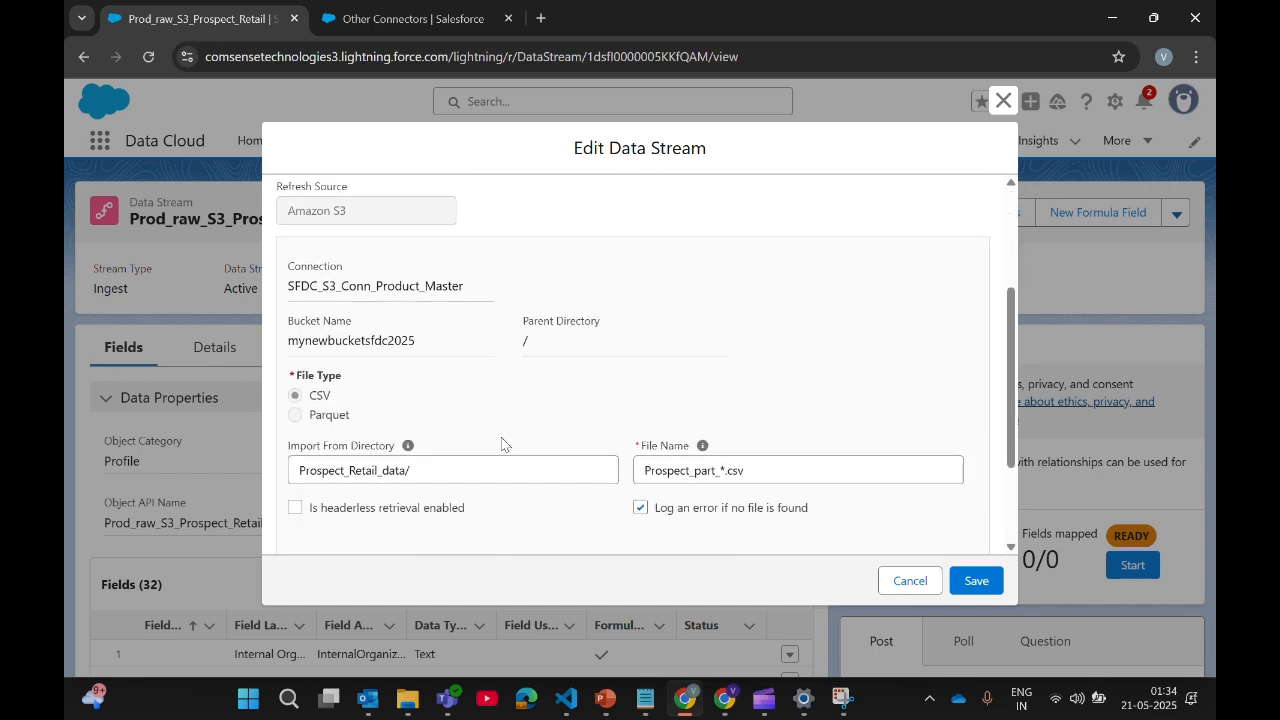
{"action": "scroll", "coordinate": [550, 337], "scroll_direction": "up", "scroll_amount": 5}
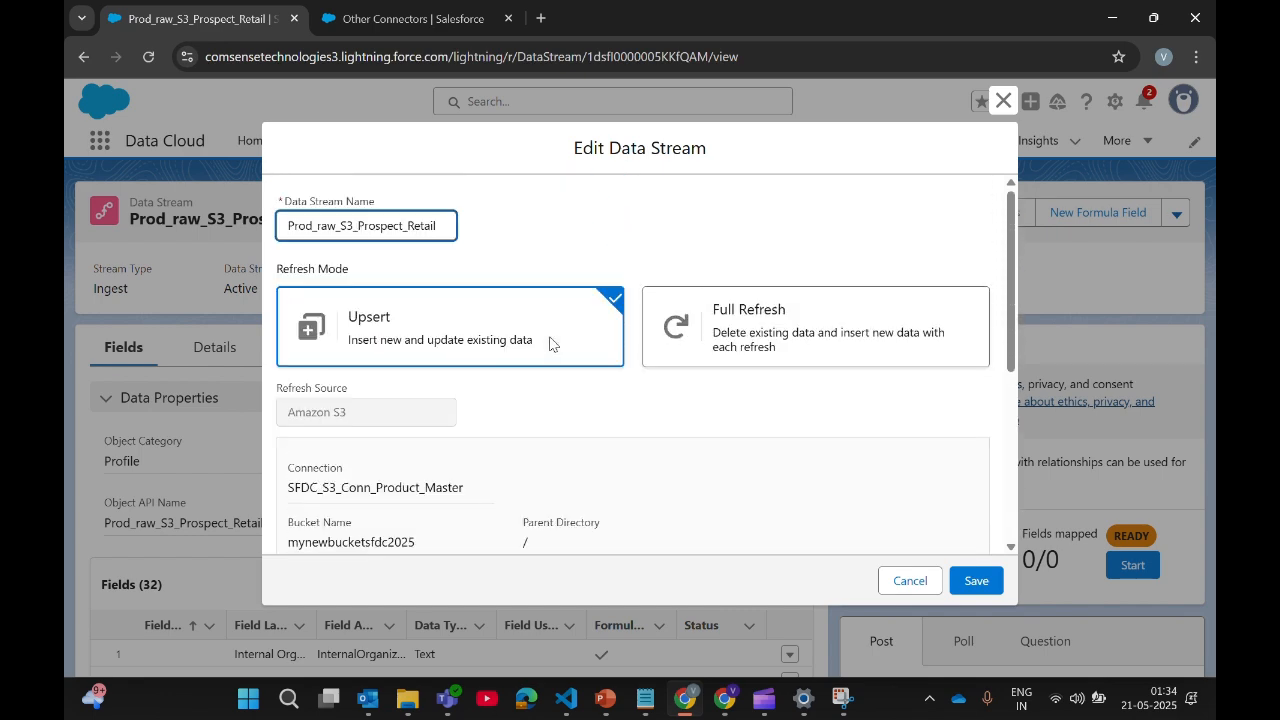
{"action": "scroll", "coordinate": [665, 527], "scroll_direction": "down", "scroll_amount": 5}
{"action": "scroll", "coordinate": [665, 527], "scroll_direction": "up", "scroll_amount": 5}
{"action": "scroll", "coordinate": [889, 453], "scroll_direction": "down", "scroll_amount": 3}
{"action": "scroll", "coordinate": [889, 453], "scroll_direction": "down", "scroll_amount": 2}
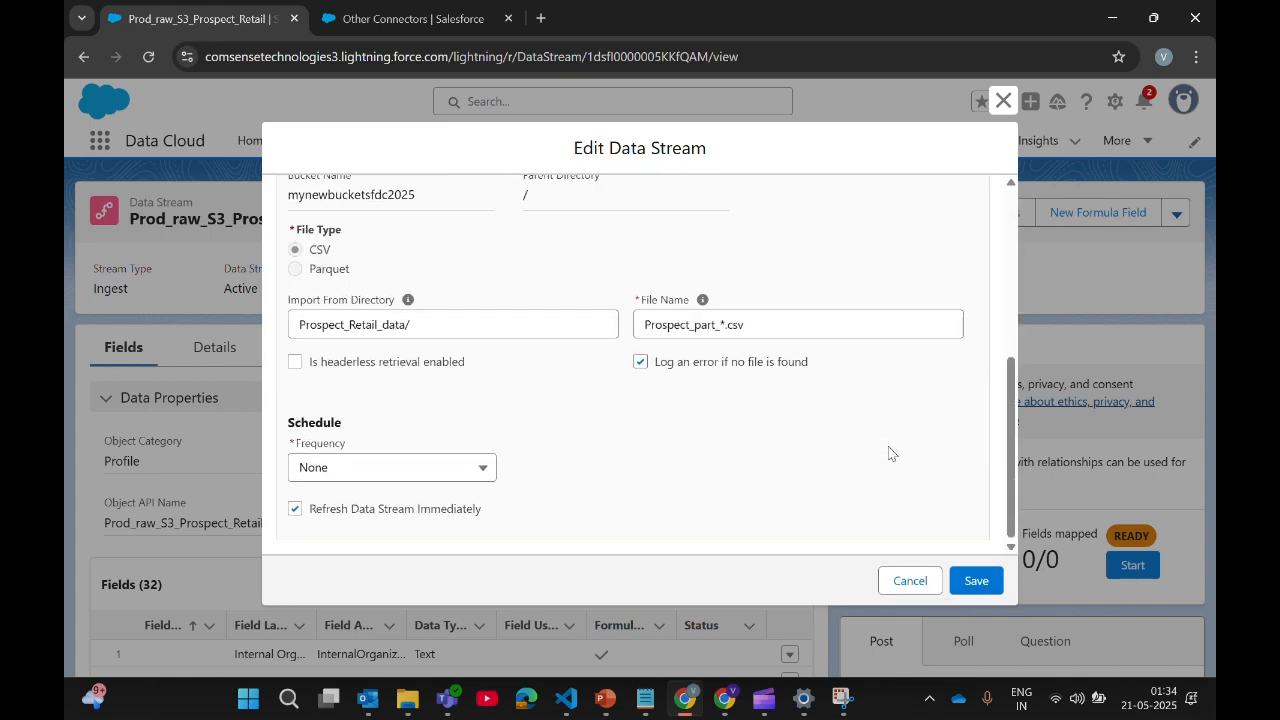
{"action": "left_click", "coordinate": [995, 587]}
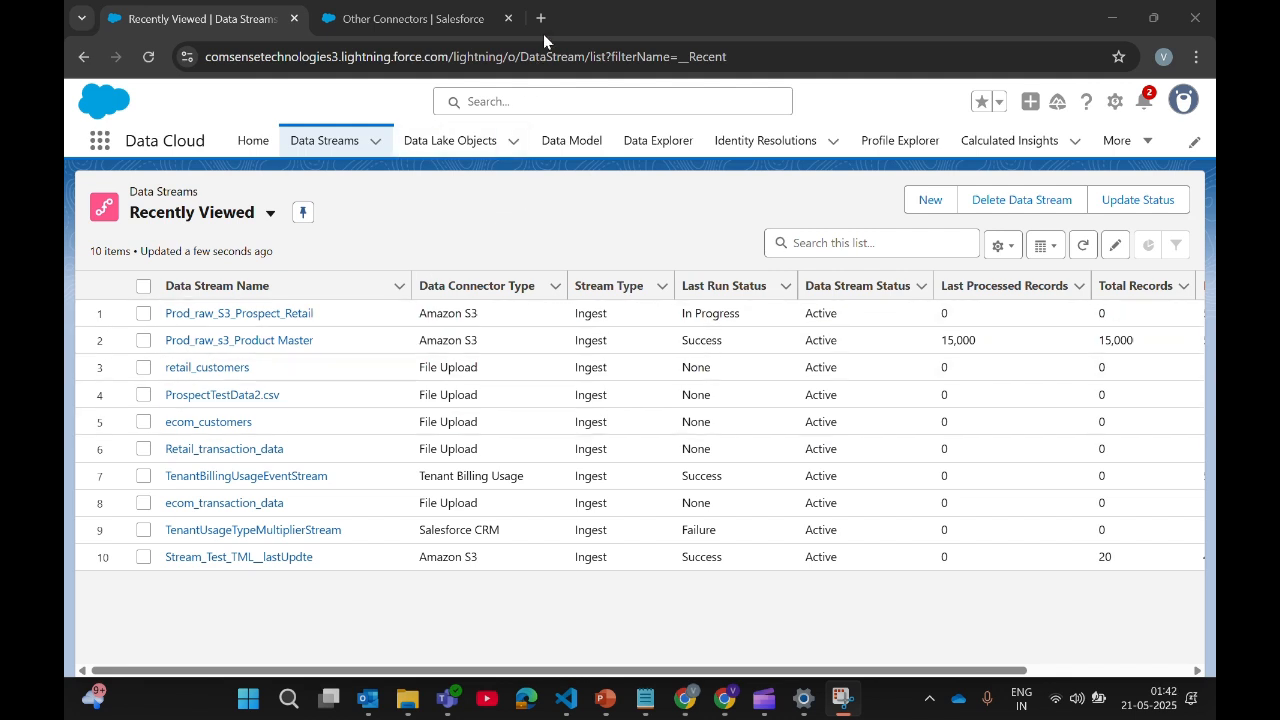
Step: Load the ecom_customers data lake object in Data Explorer
{"action": "left_click", "coordinate": [662, 150]}
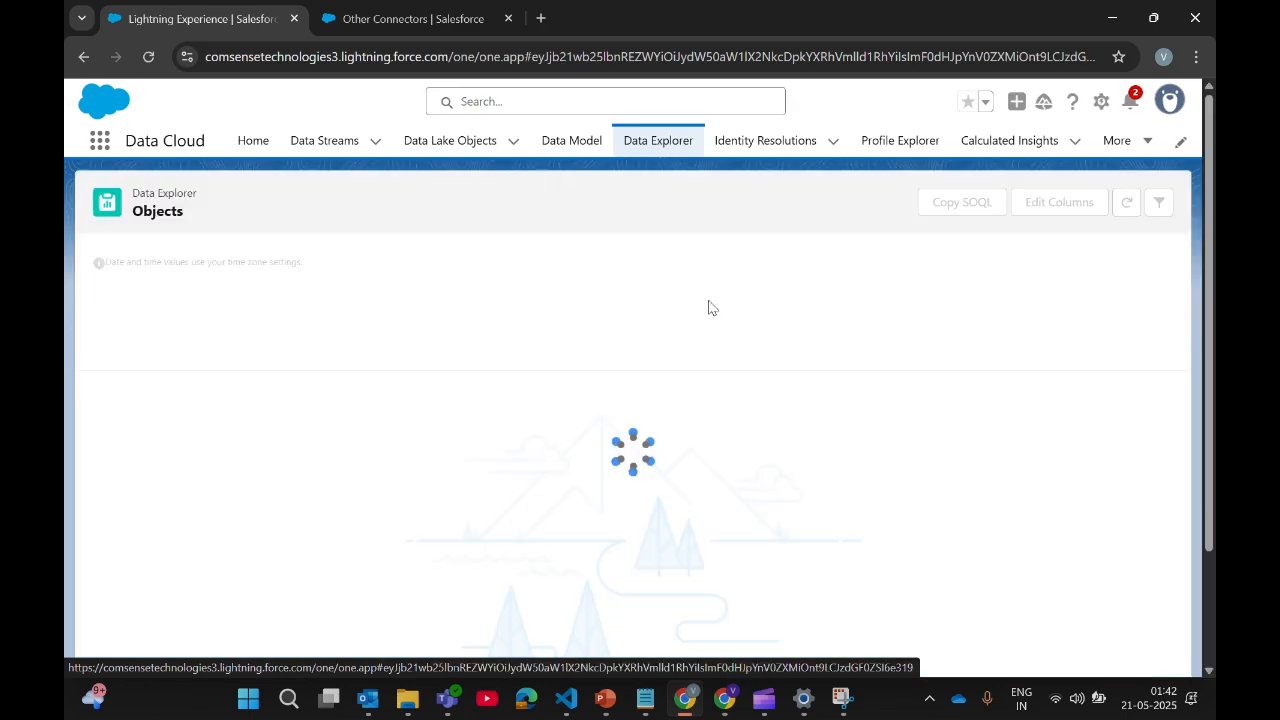
{"action": "left_click", "coordinate": [511, 284]}
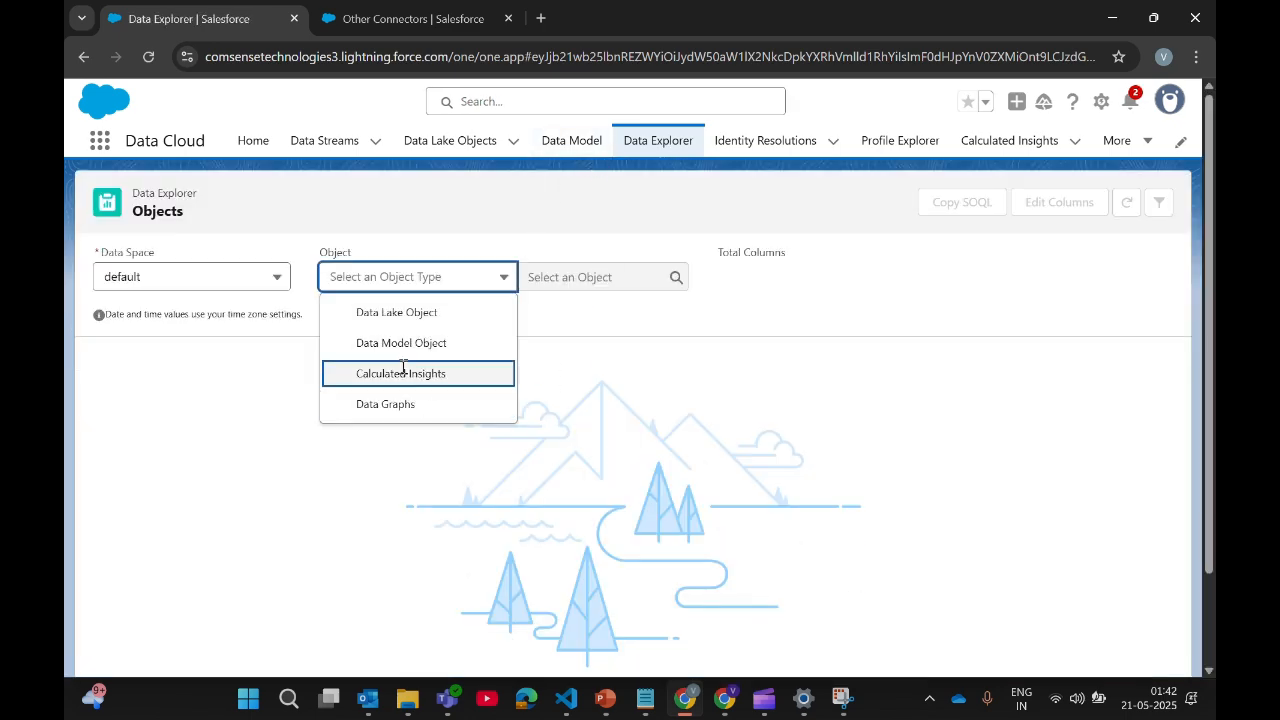
{"action": "left_click", "coordinate": [425, 313]}
{"action": "left_click", "coordinate": [607, 272]}
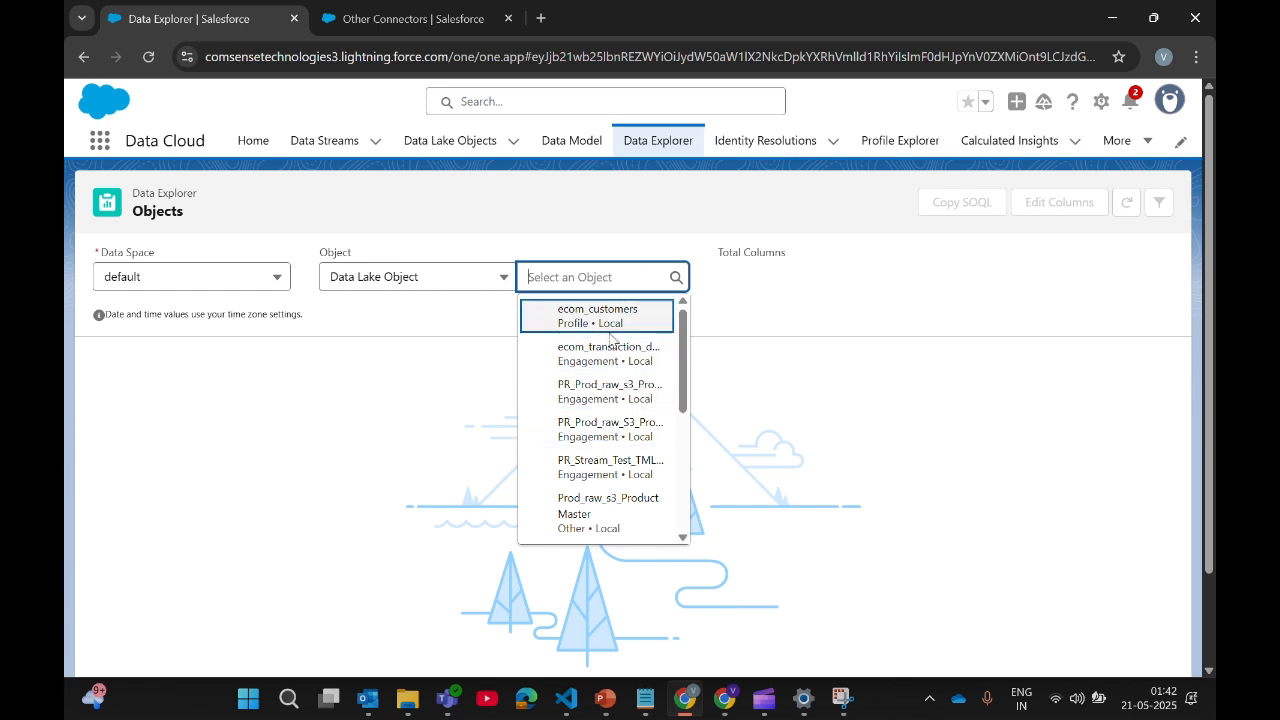
{"action": "left_click", "coordinate": [612, 320]}
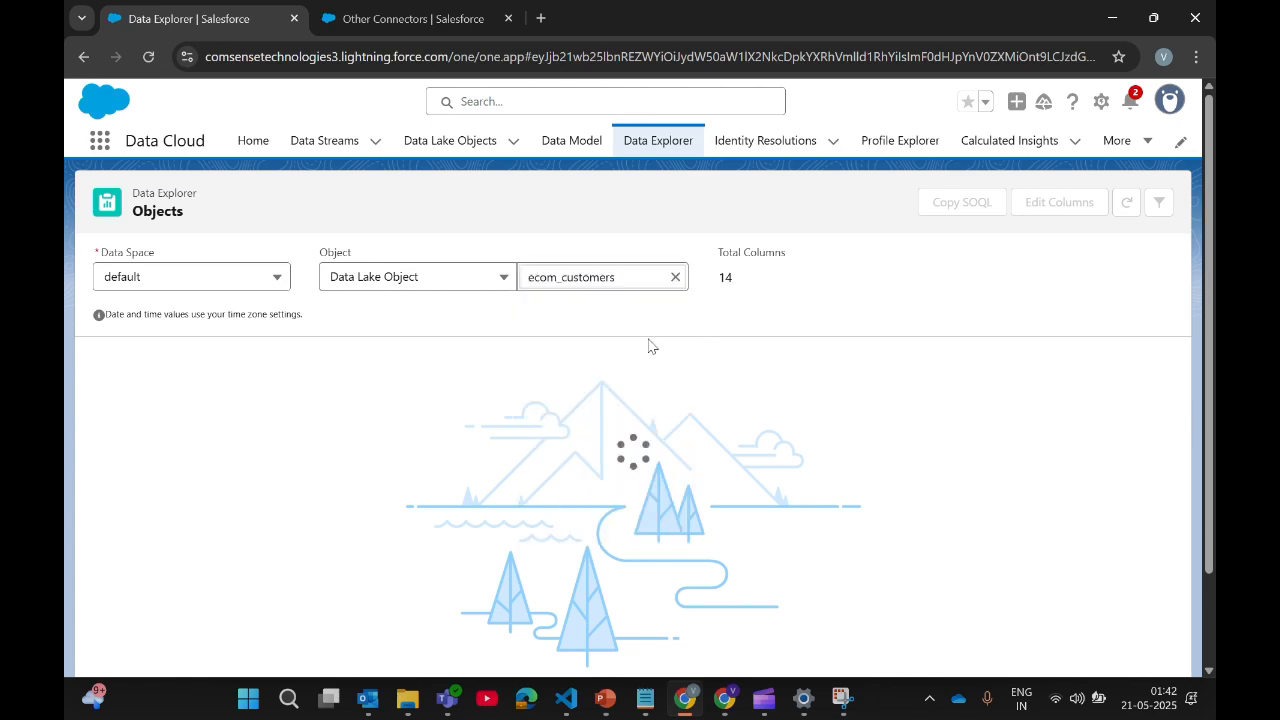
Step: Sort the records by CustomerID ascending and widen the cdp_sys_SourceVersion column
{"action": "scroll", "coordinate": [720, 455], "scroll_direction": "down", "scroll_amount": 2}
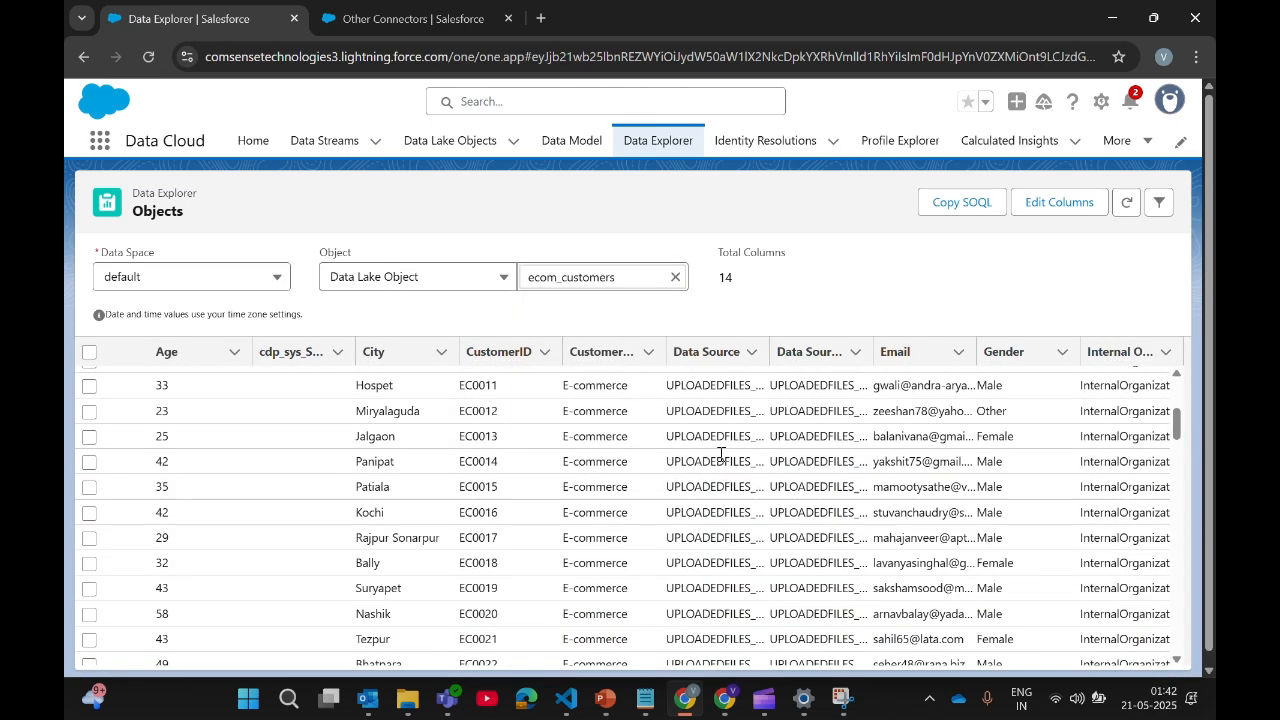
{"action": "scroll", "coordinate": [720, 455], "scroll_direction": "up", "scroll_amount": 3}
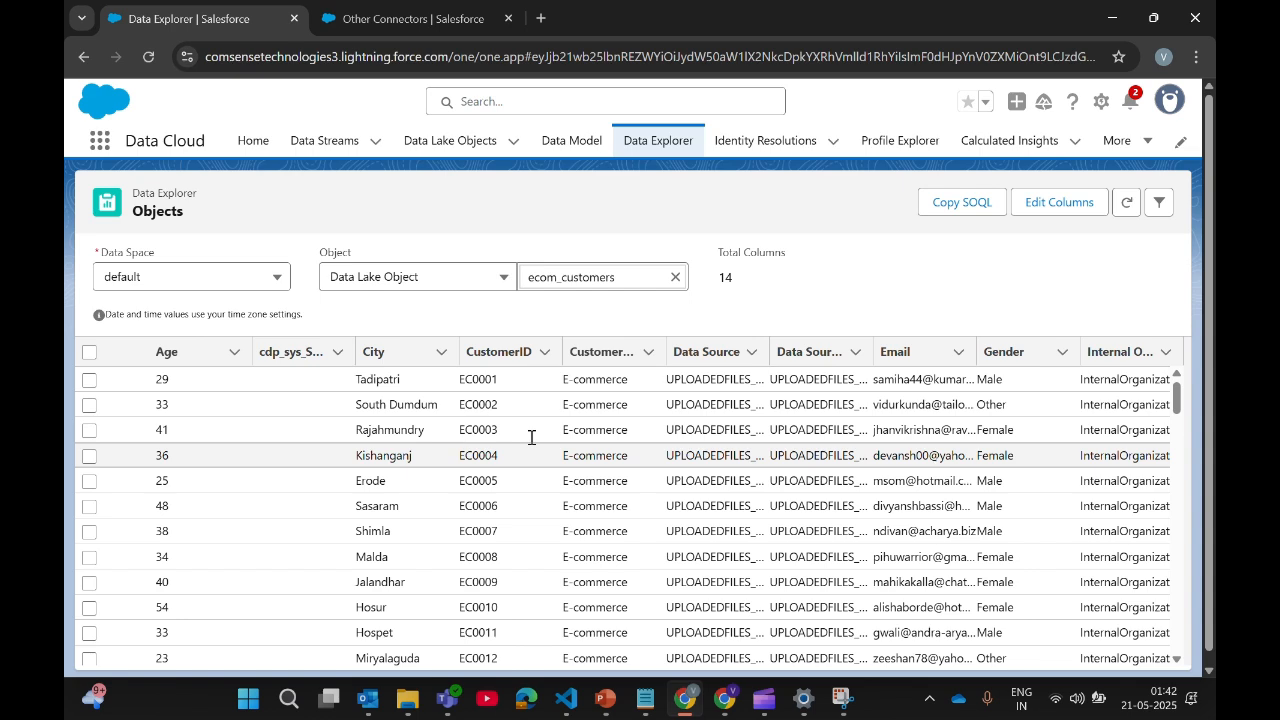
{"action": "left_click", "coordinate": [490, 345]}
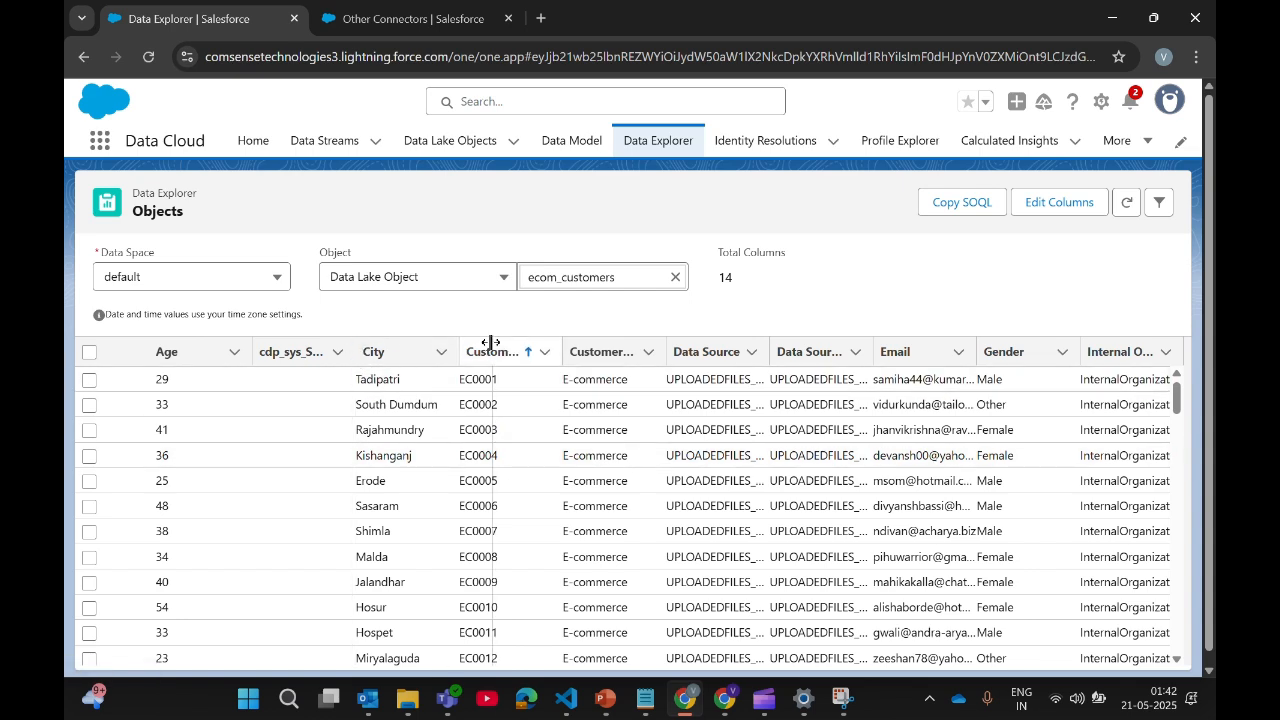
{"action": "left_click_drag", "start_coordinate": [490, 343], "coordinate": [491, 343]}
{"action": "scroll", "coordinate": [731, 497], "scroll_direction": "right", "scroll_amount": 2}
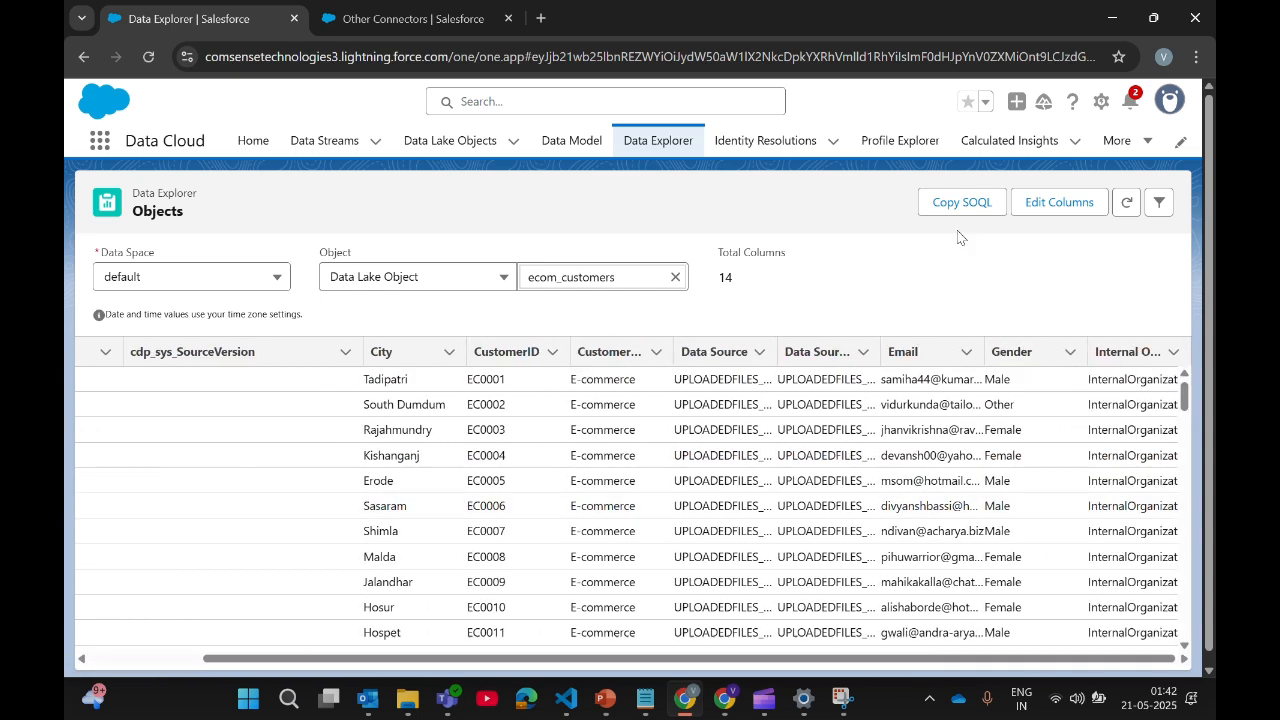